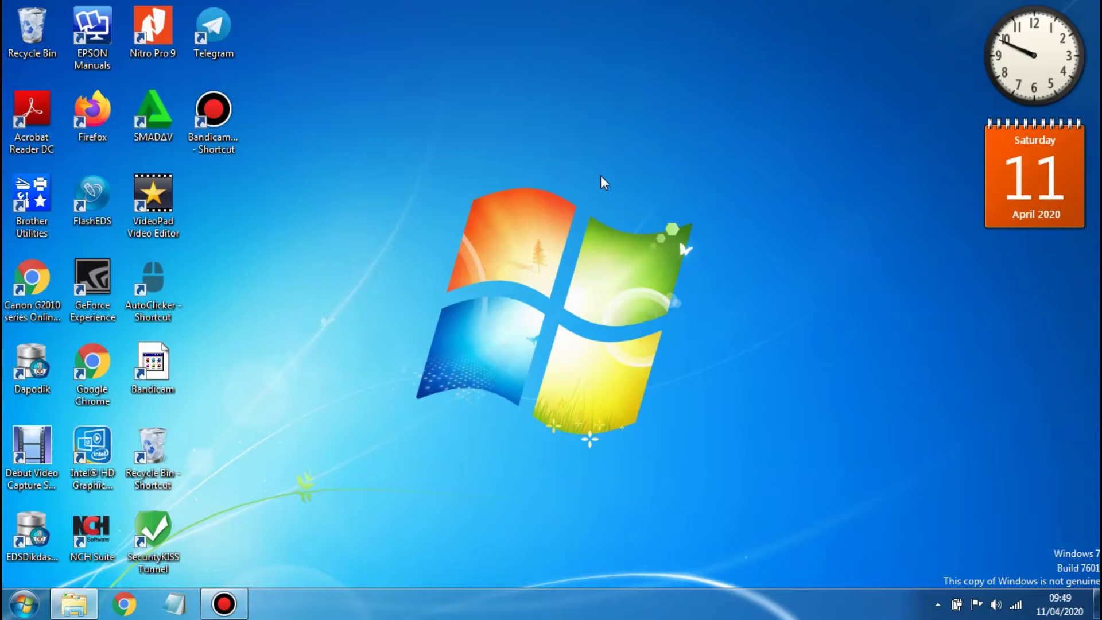
Launch Chrome to a New Tab page after briefly viewing the Google apps list
click(118, 613)
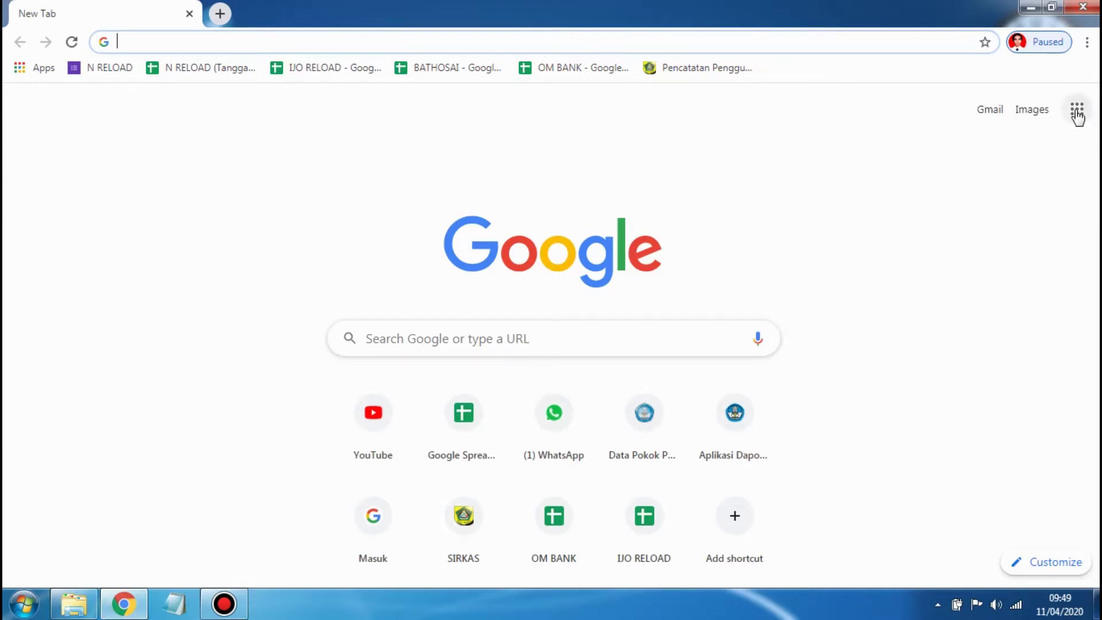
click(1077, 110)
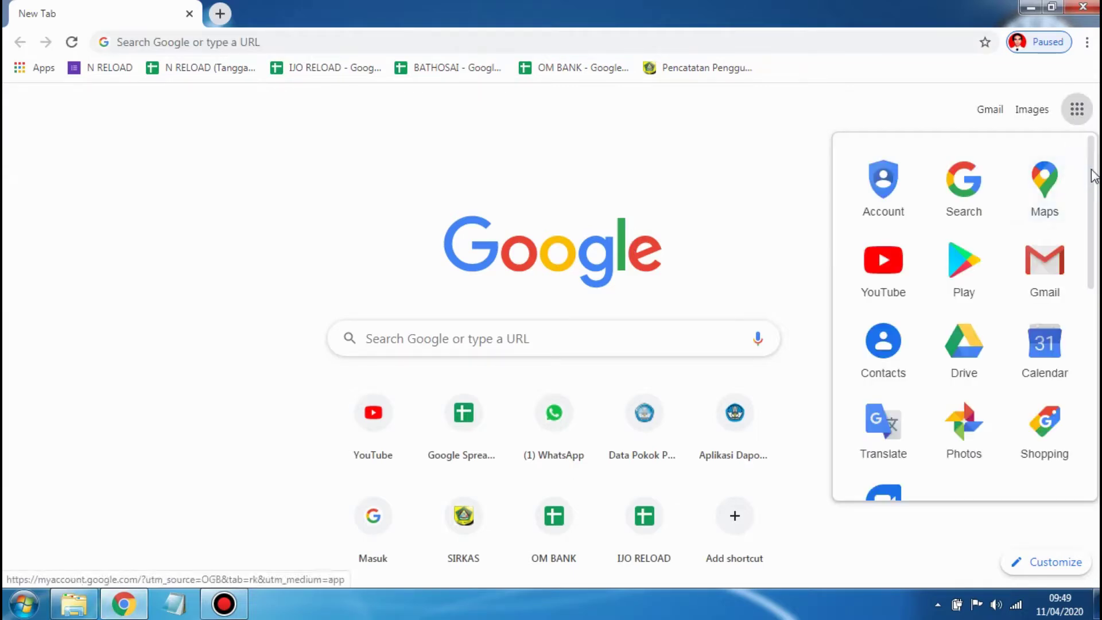
scroll(1093, 206, down, 2)
drag(1095, 221, 1093, 189)
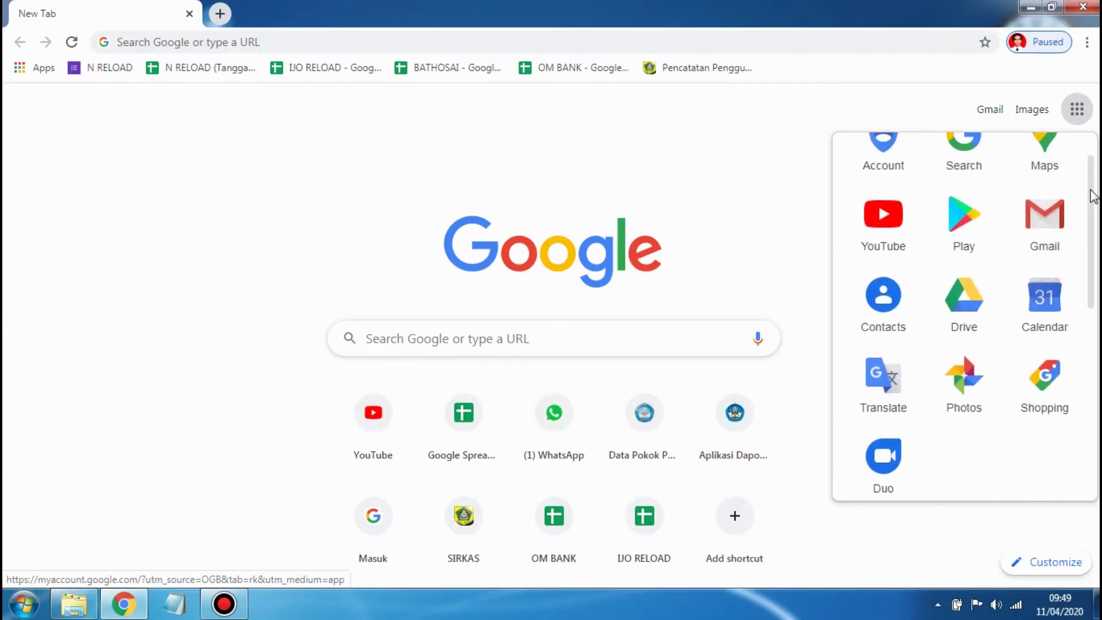
click(467, 125)
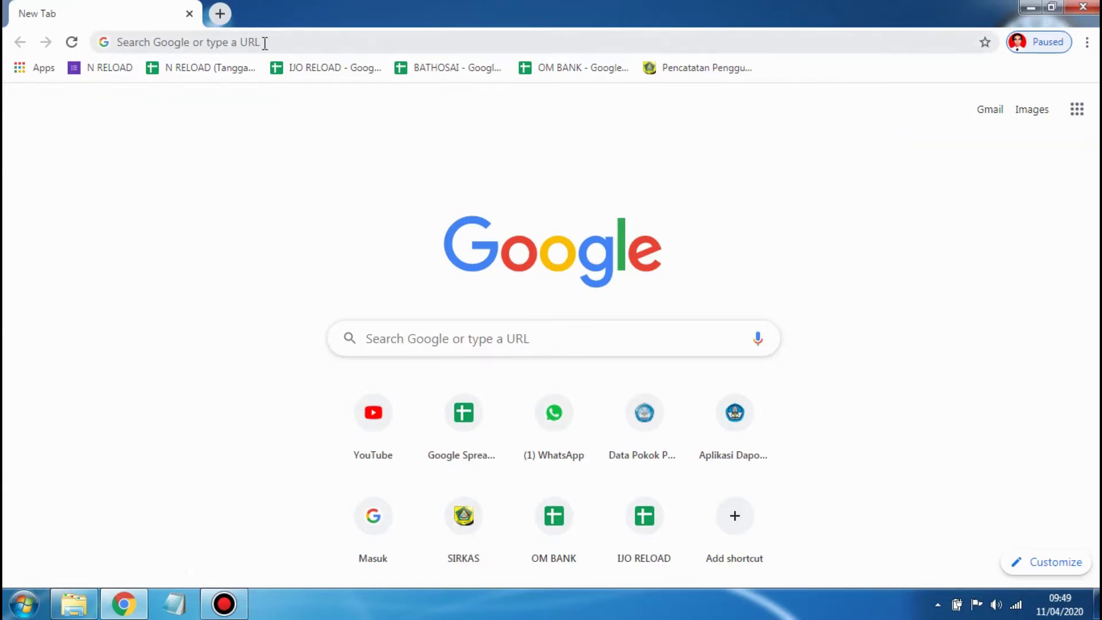
Go to classroom.google.com and sign in with the teacher account and its password
click(265, 43)
text(C)
key(Return)
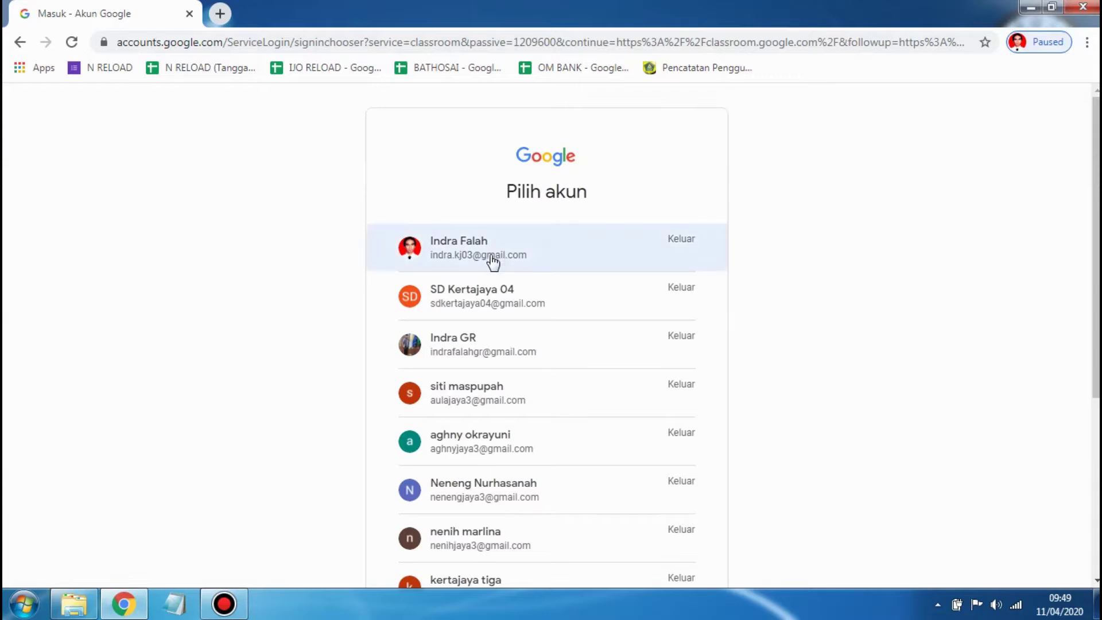
click(443, 350)
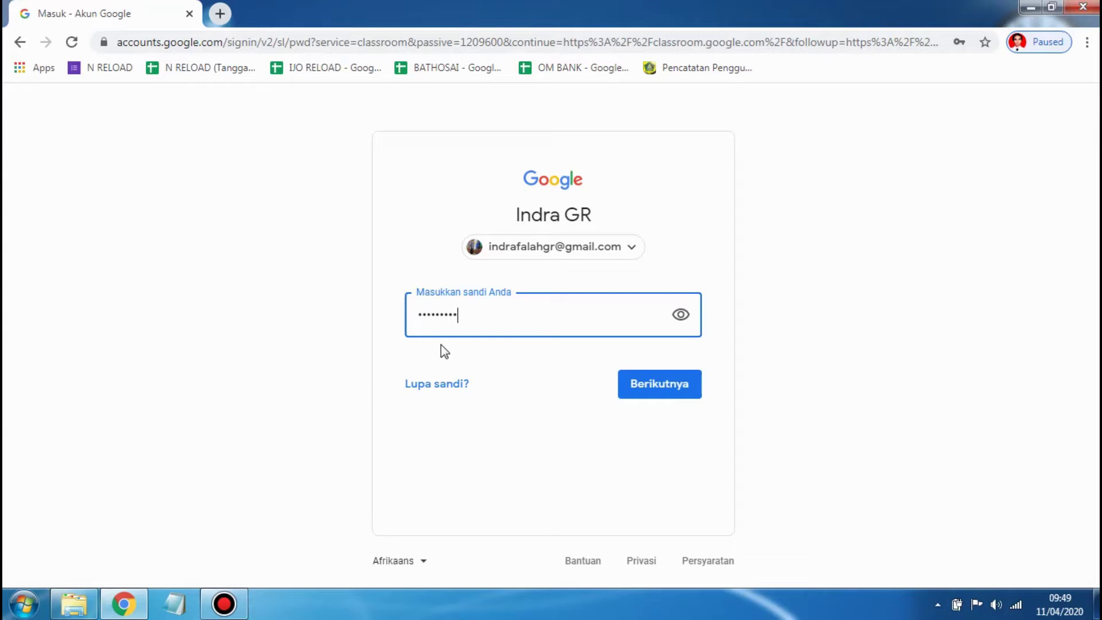
key(Return)
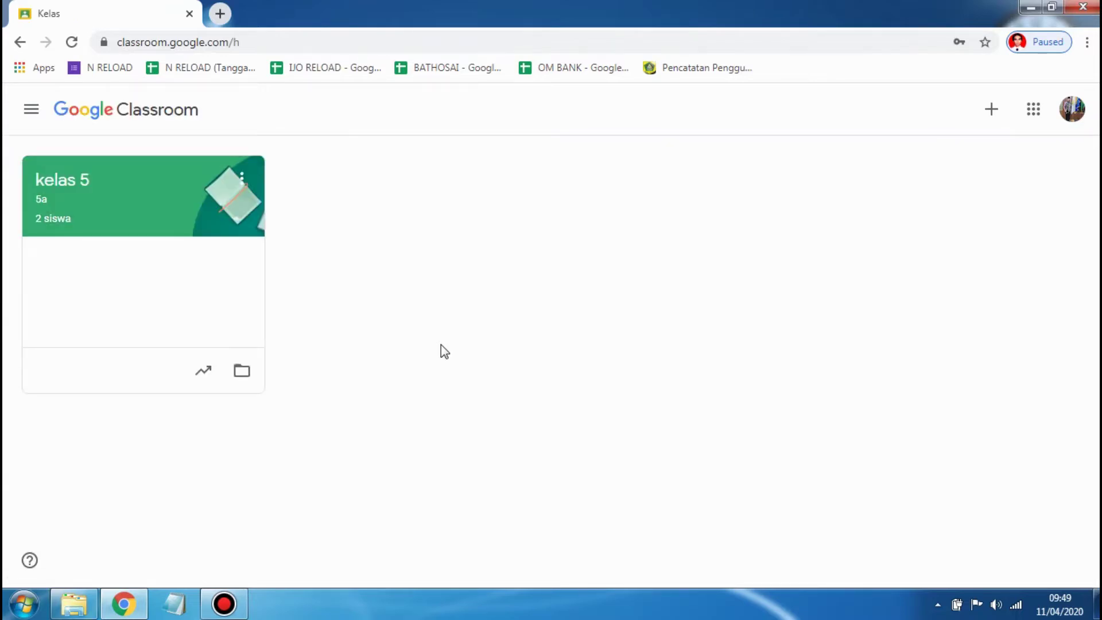
Open kelas 5, go to its Tugas Kelas page, and show the Buat post options
click(62, 195)
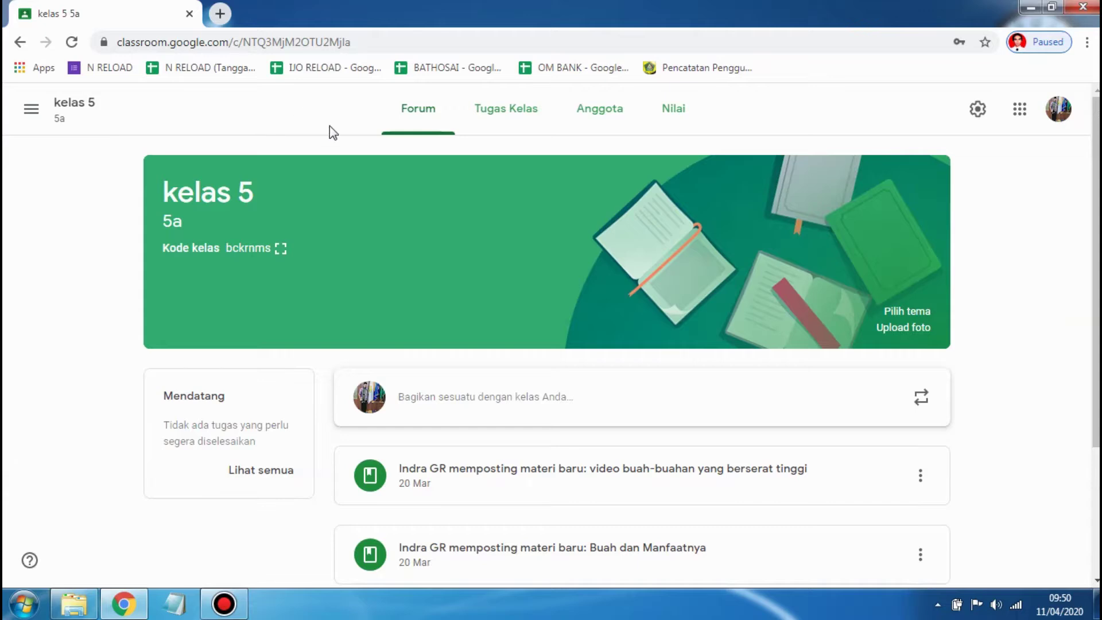
click(494, 121)
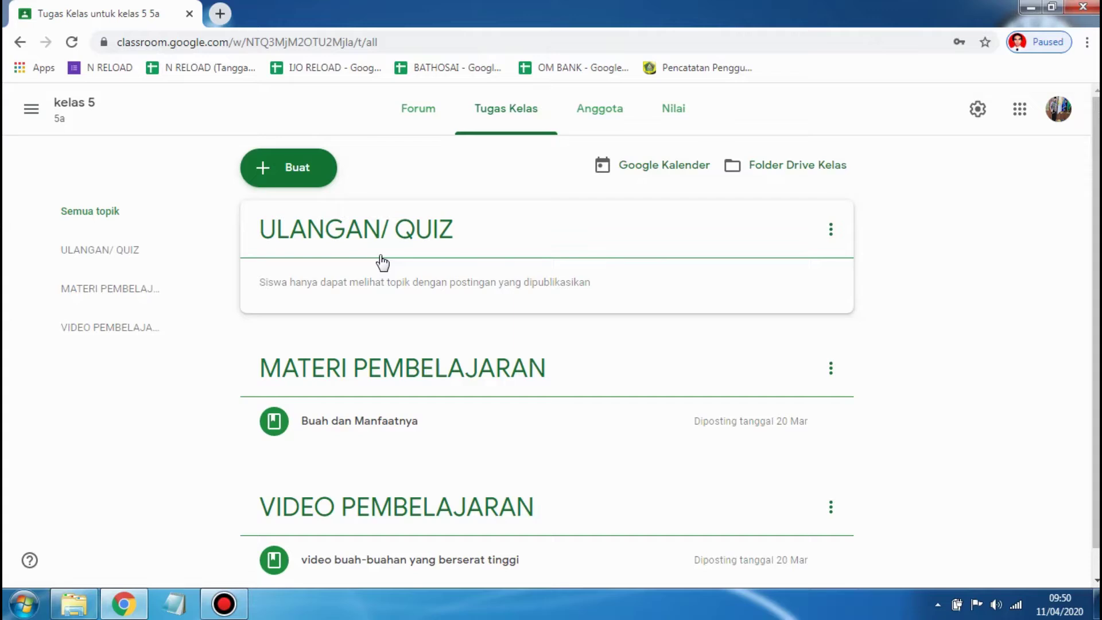
click(287, 180)
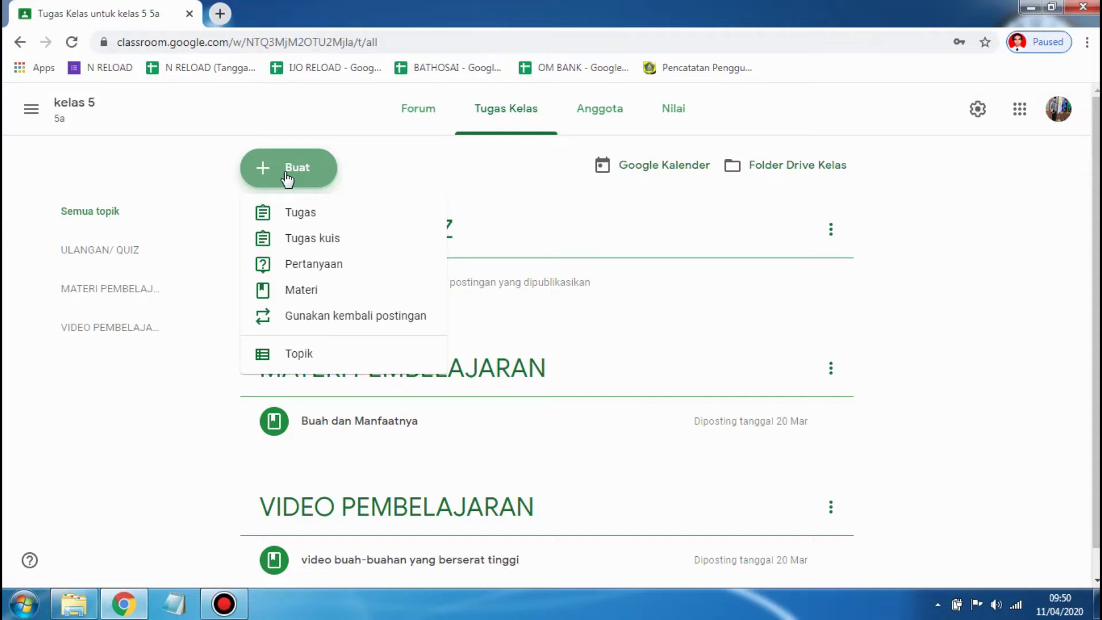
Start a Tugas kuis titled 'SOAL IPA 1' with instructions 'Isilah dengan jawaban yang benar'
click(293, 251)
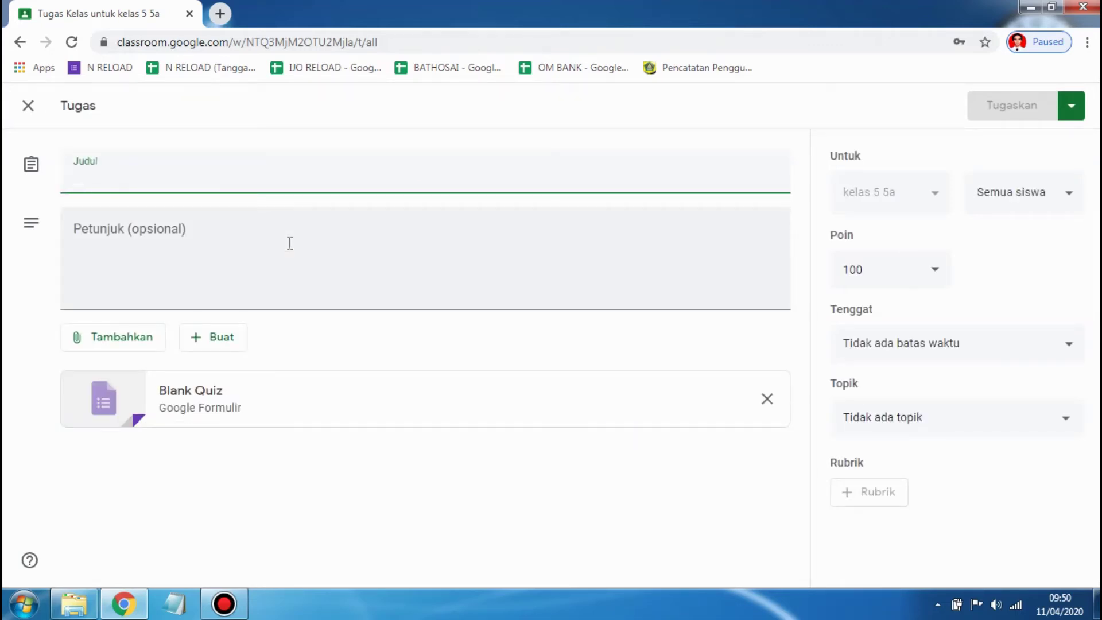
text(soal)
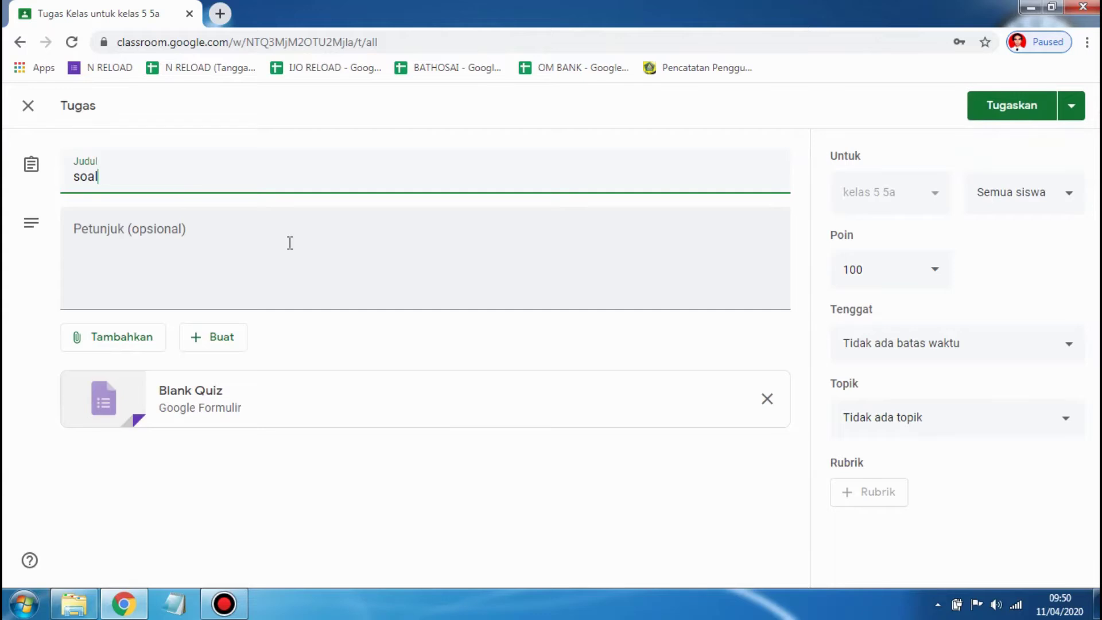
key(BackSpace)
key(BackSpace)
text(SOAL IPA)
click(307, 250)
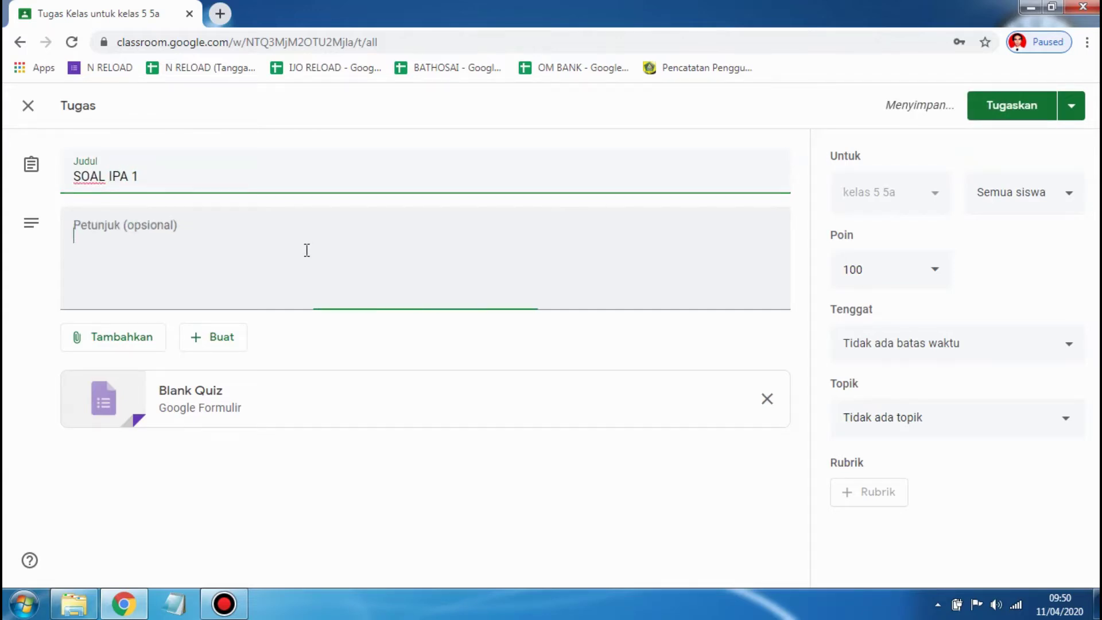
text(I)
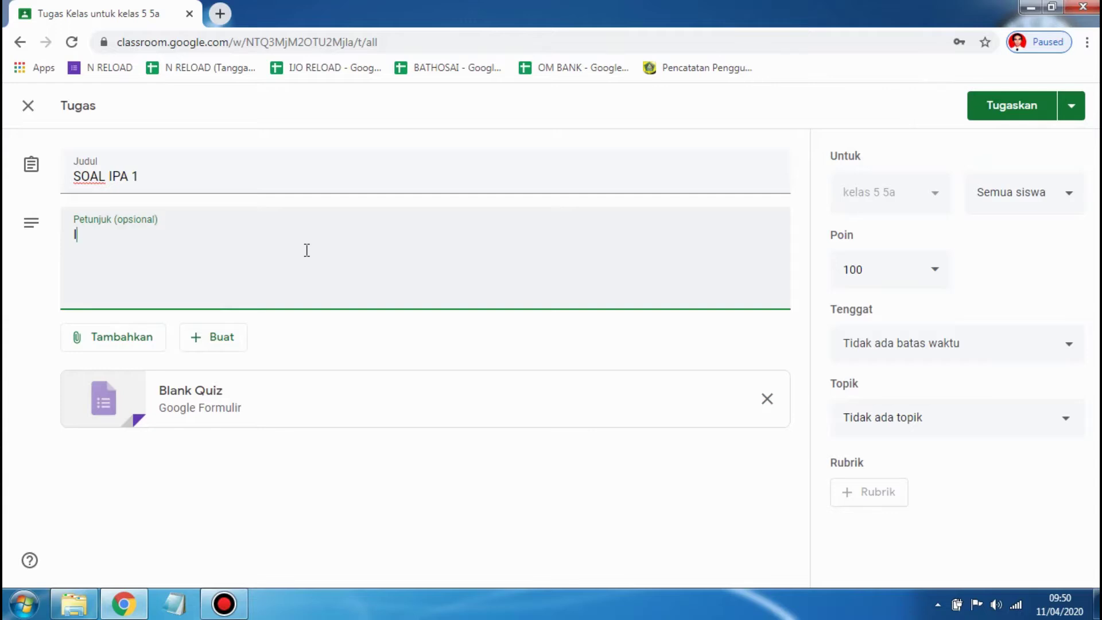
text(silah dengan jawa)
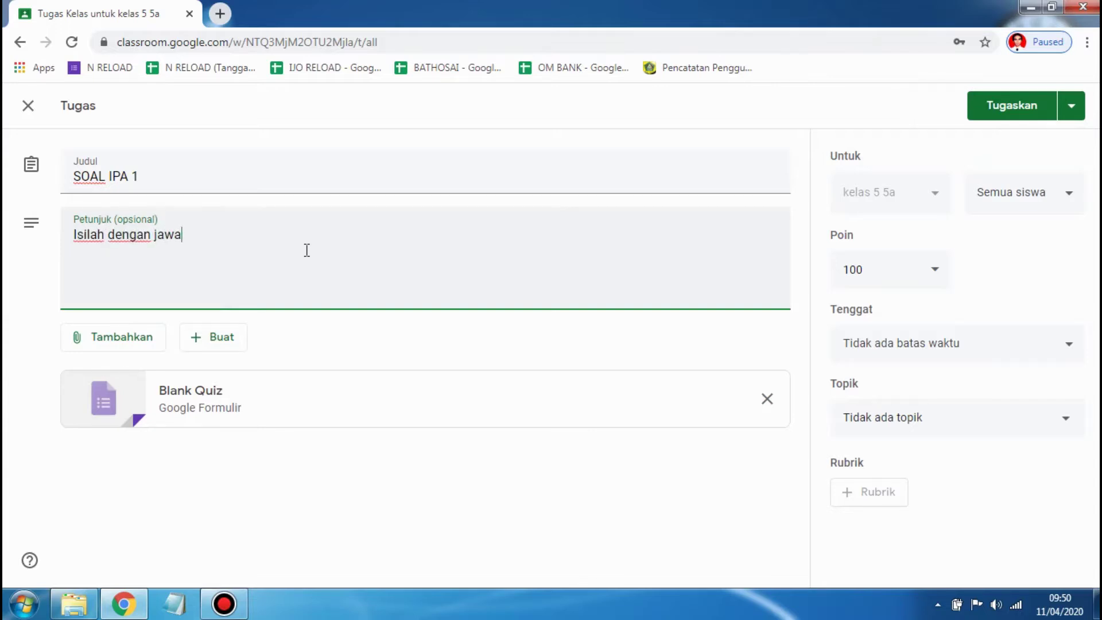
text(ban yang benar)
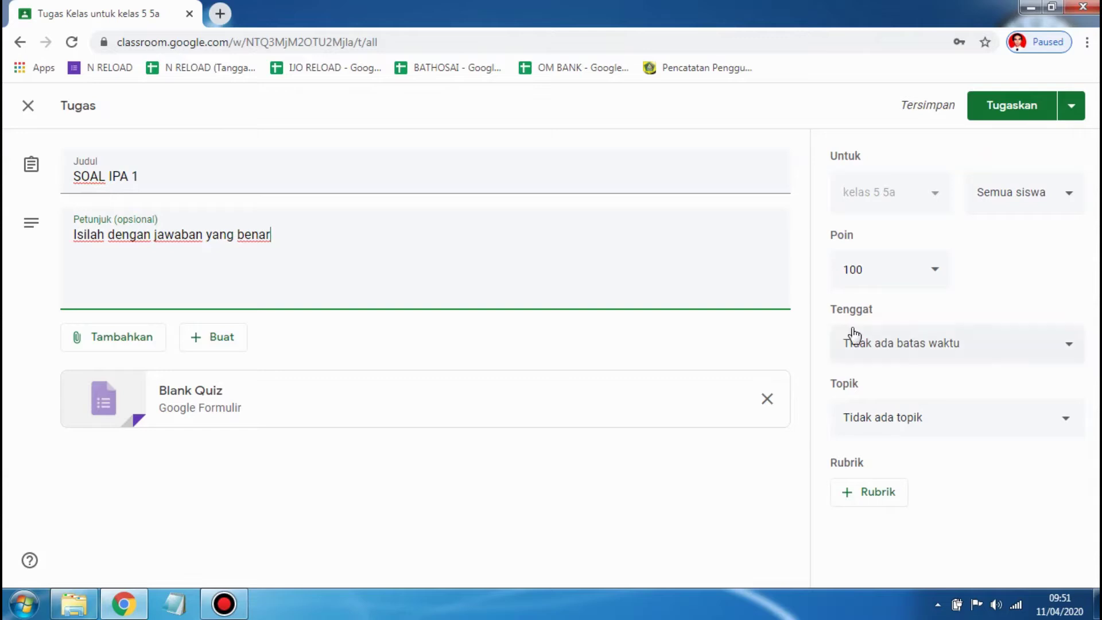
Set the quiz due 12 Apr 2020 at 23.59 under topic ULANGAN/ QUIZ
click(963, 356)
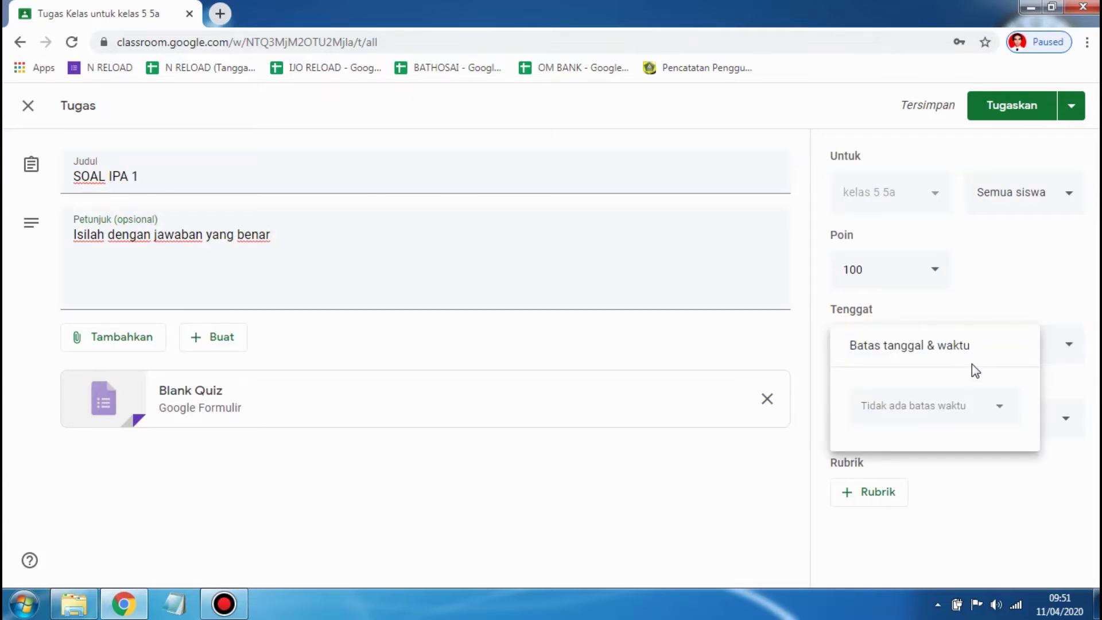
click(999, 410)
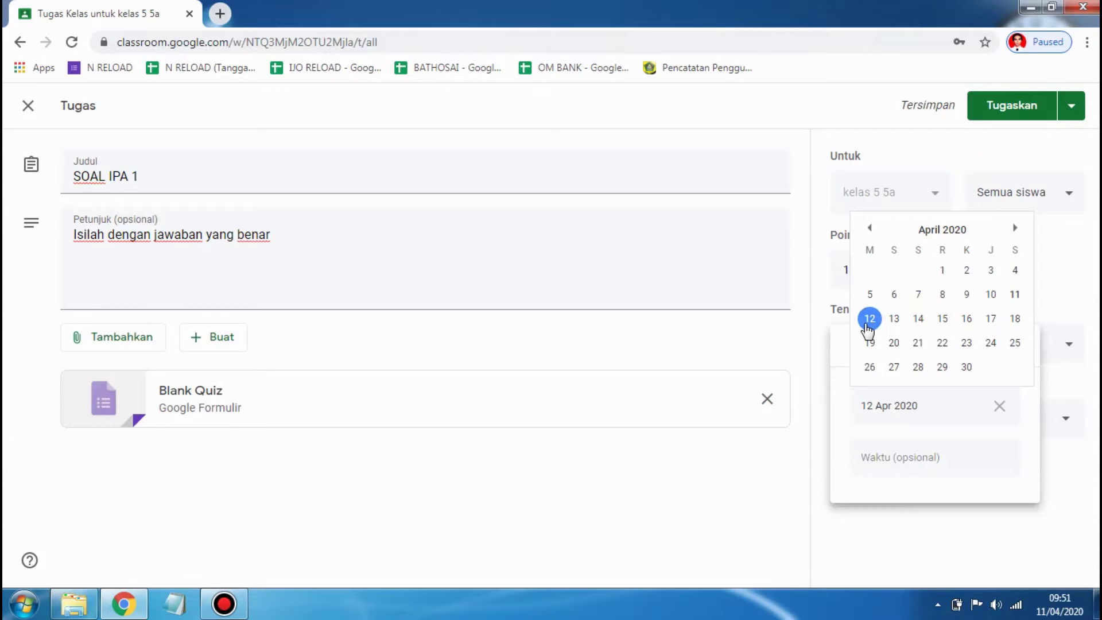
click(868, 319)
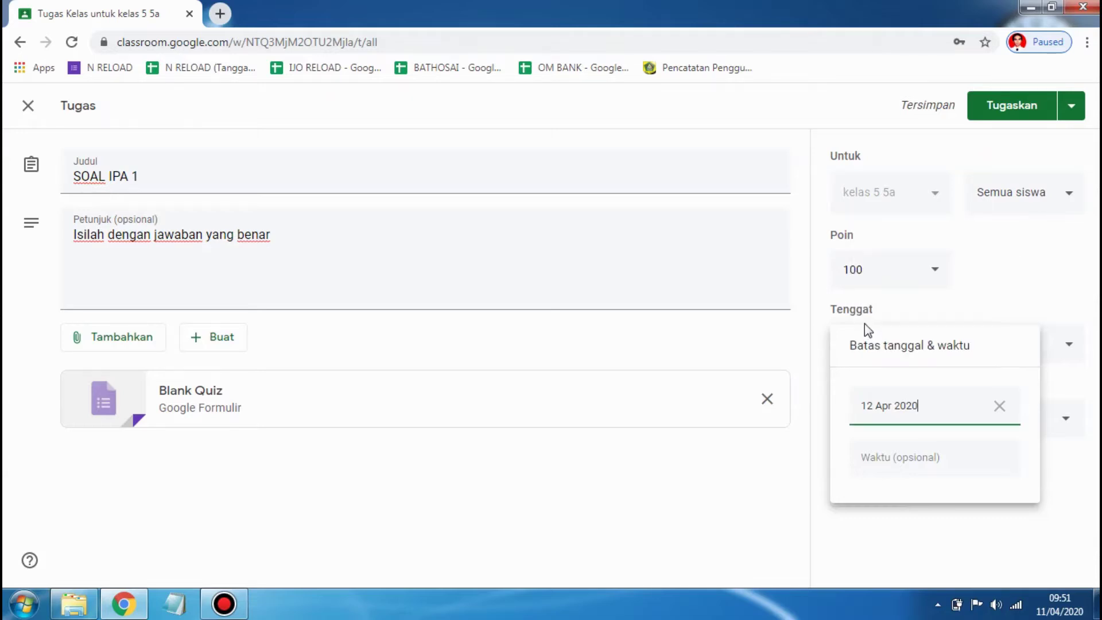
click(936, 458)
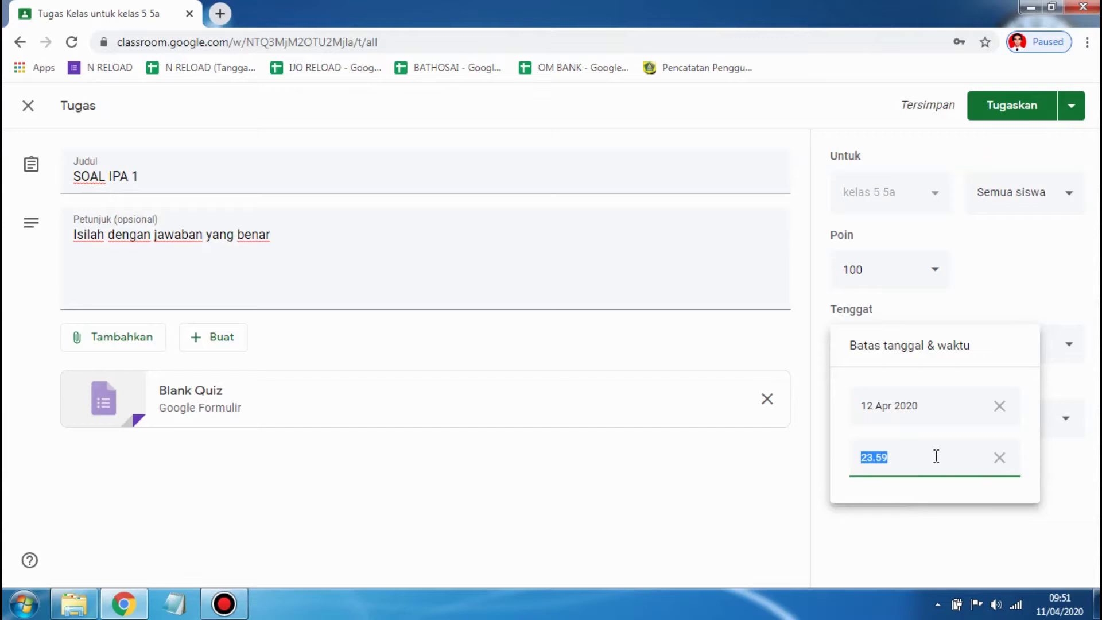
click(873, 567)
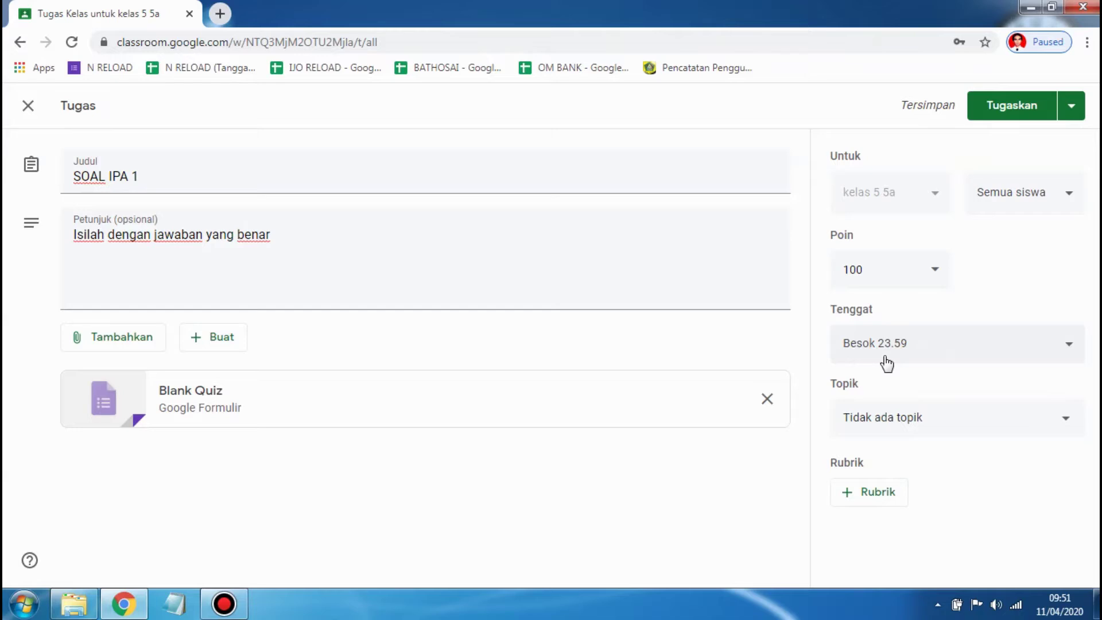
click(880, 423)
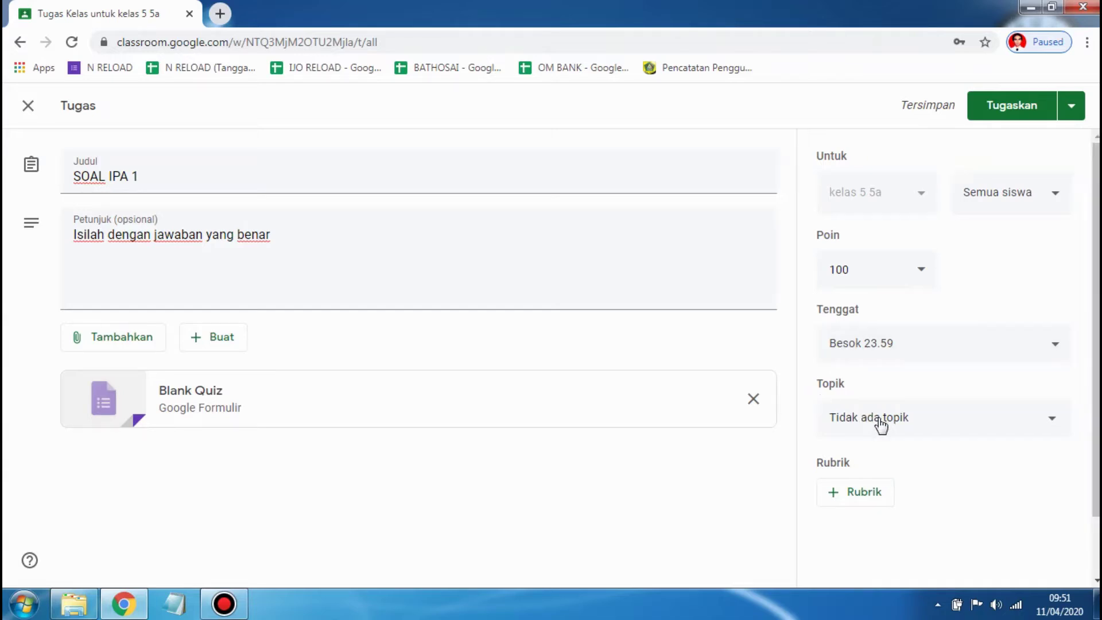
click(913, 506)
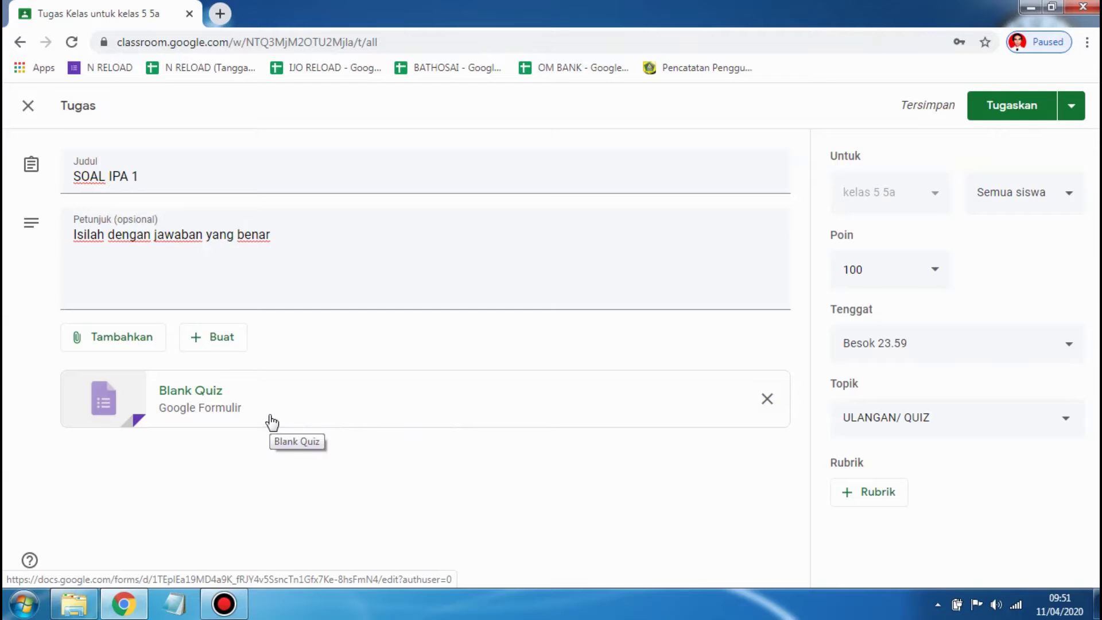
Open the attached Blank Quiz form for editing
click(213, 343)
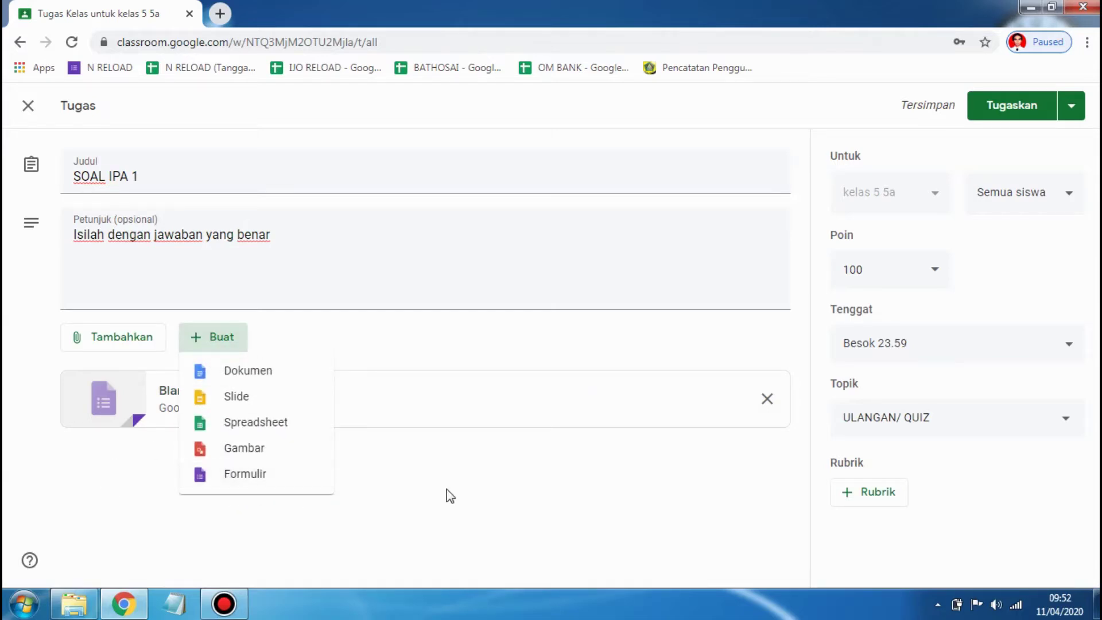
click(475, 493)
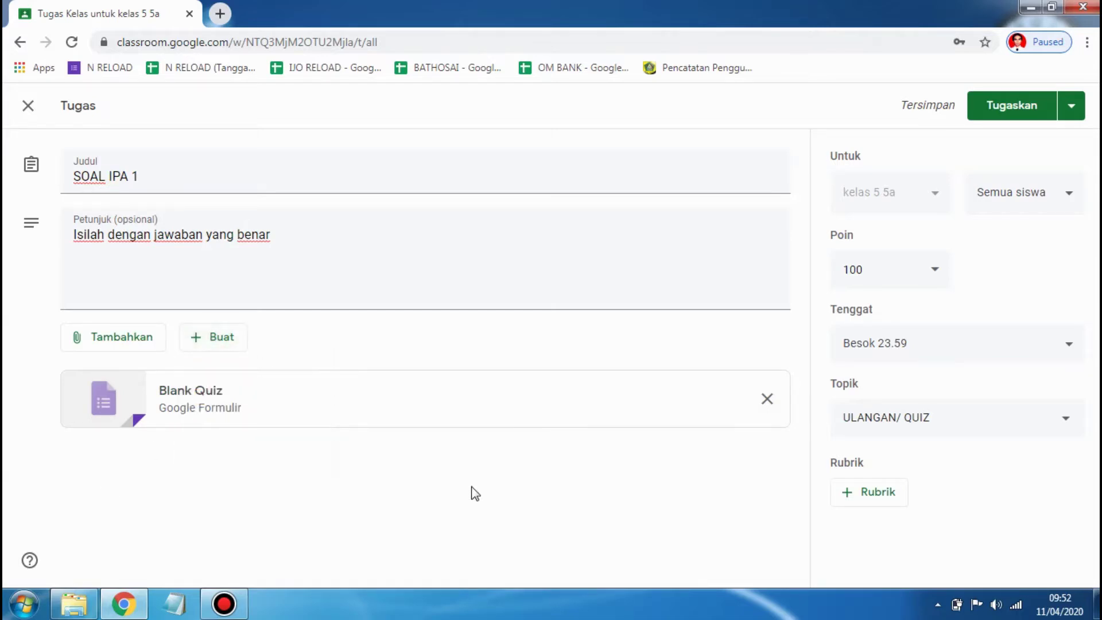
click(200, 405)
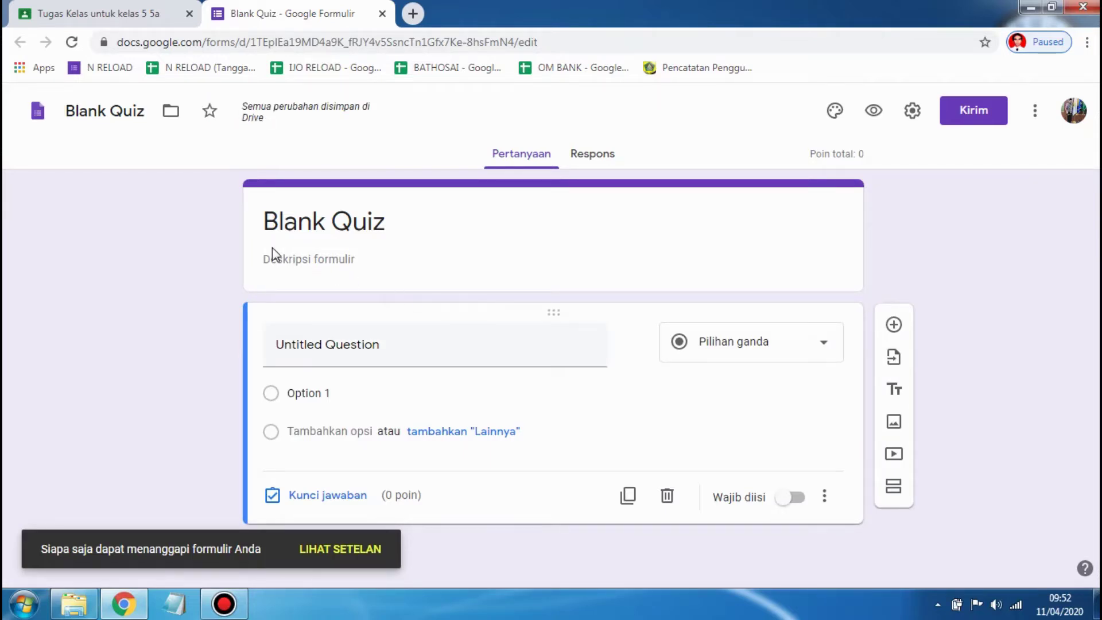
Rename the form file from Blank Quiz to 'SOAL IPA 1'
click(147, 110)
key(BackSpace)
key(BackSpace)
key(BackSpace)
key(BackSpace)
key(BackSpace)
key(BackSpace)
key(BackSpace)
key(BackSpace)
key(BackSpace)
key(BackSpace)
text(F.)
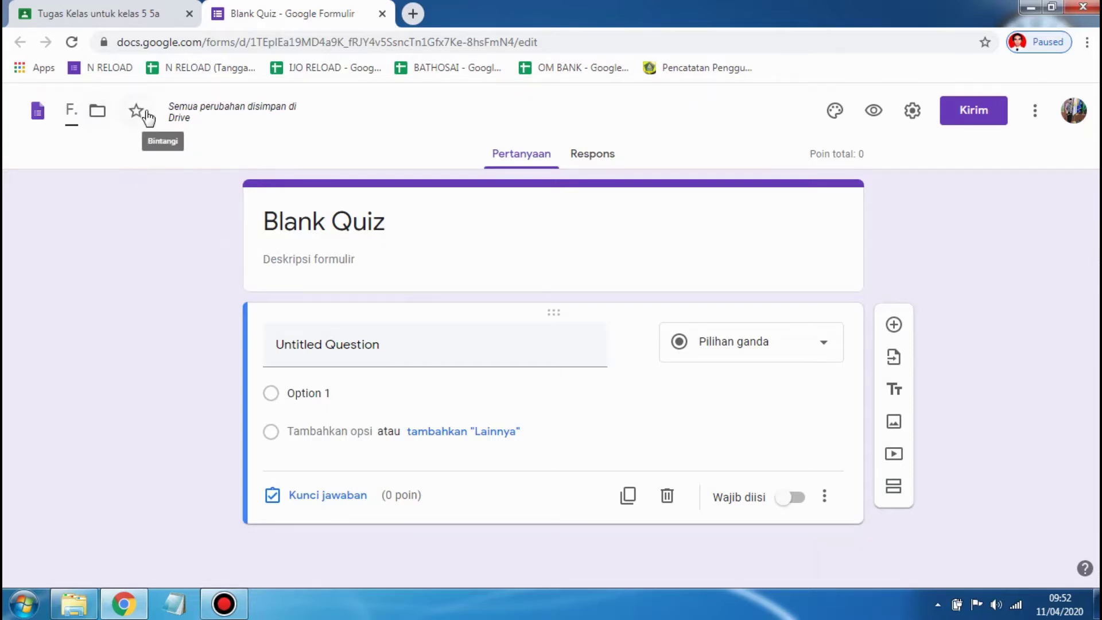
key(BackSpace)
key(BackSpace)
text(SOAL)
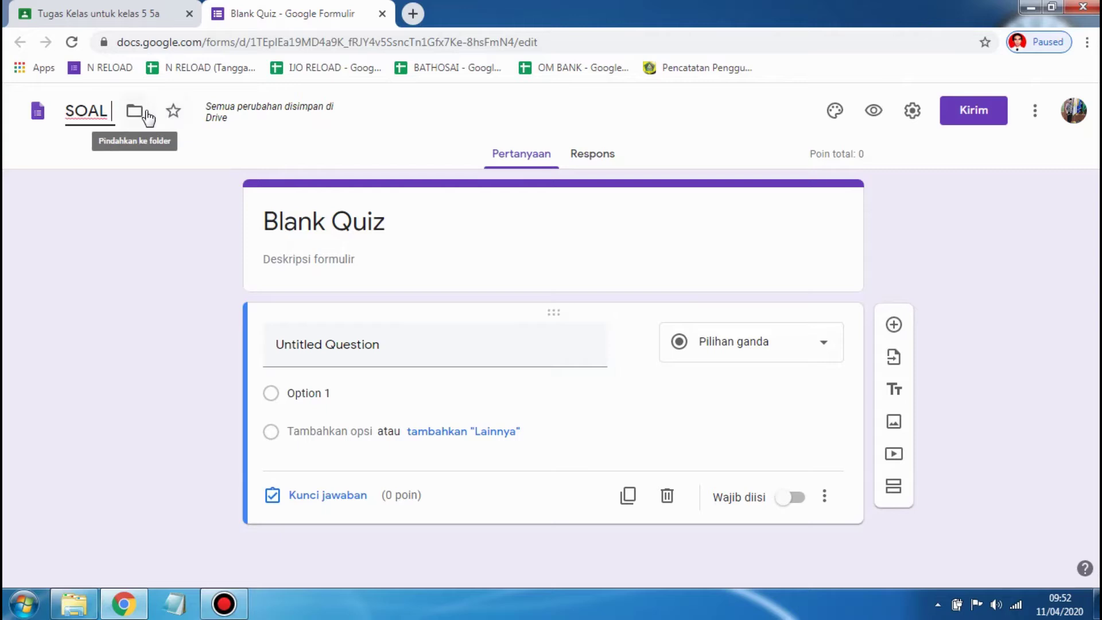
text( IPA 1)
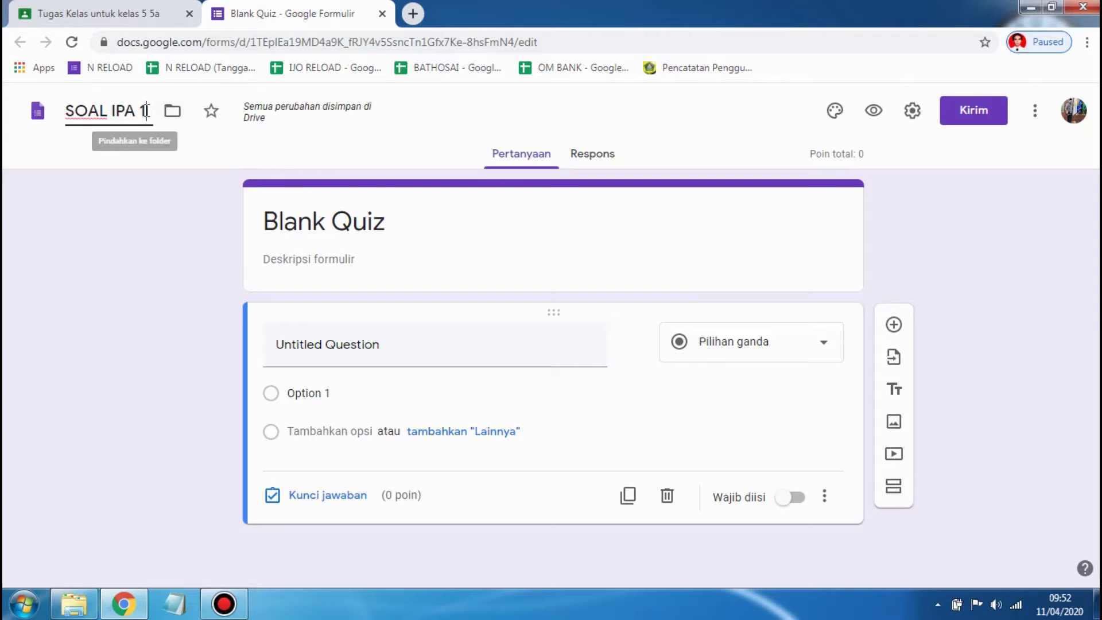
click(351, 259)
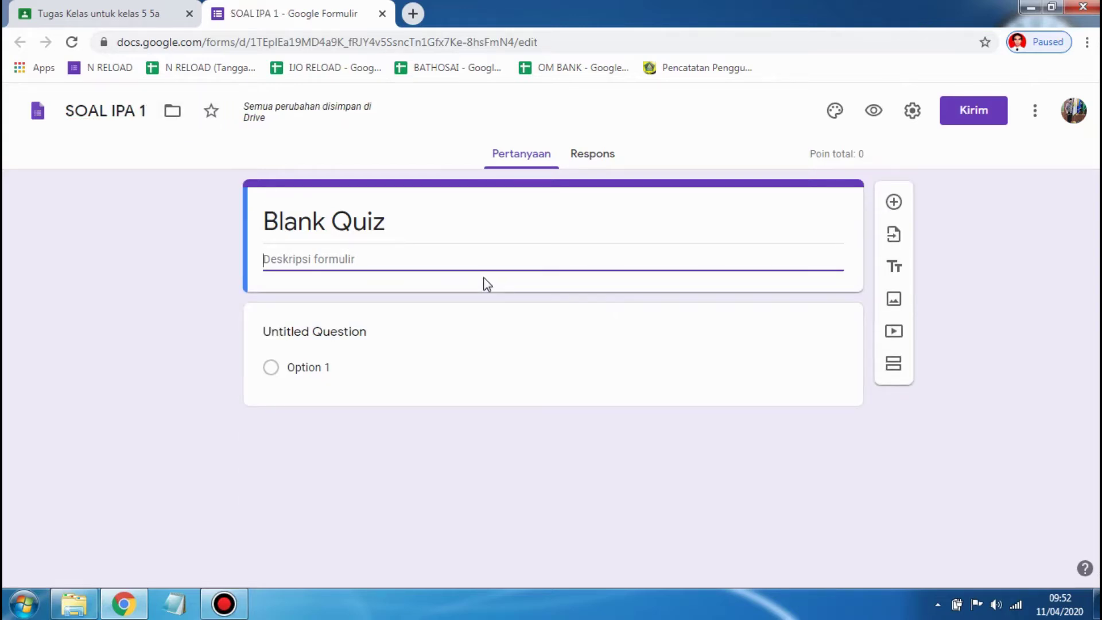
Add description 'Isilah dengan jawaban yang benar' and retitle the form 'SOAL IPA 1'
text(Isilah dengan jawaban )
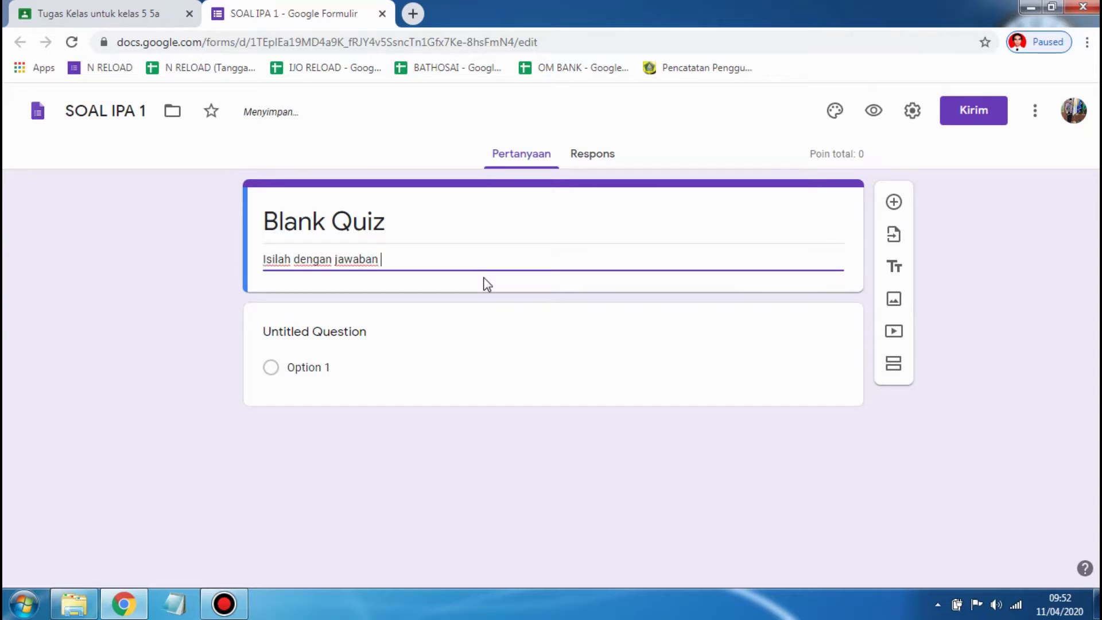
text(yang benar)
triple_click(413, 223)
text(SOA)
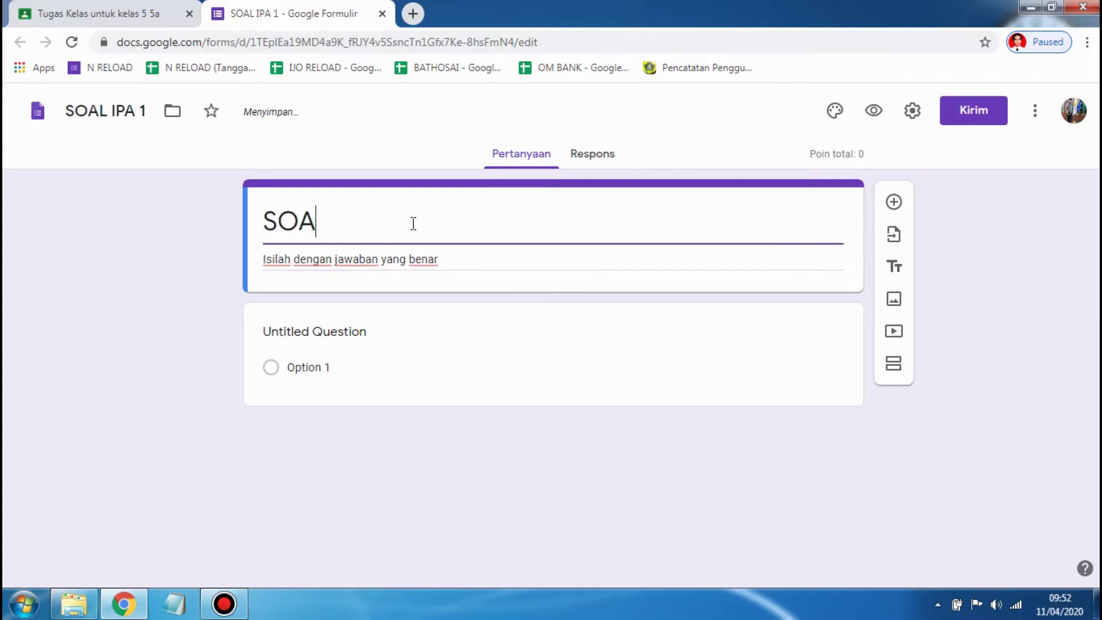
text(L IPA 1)
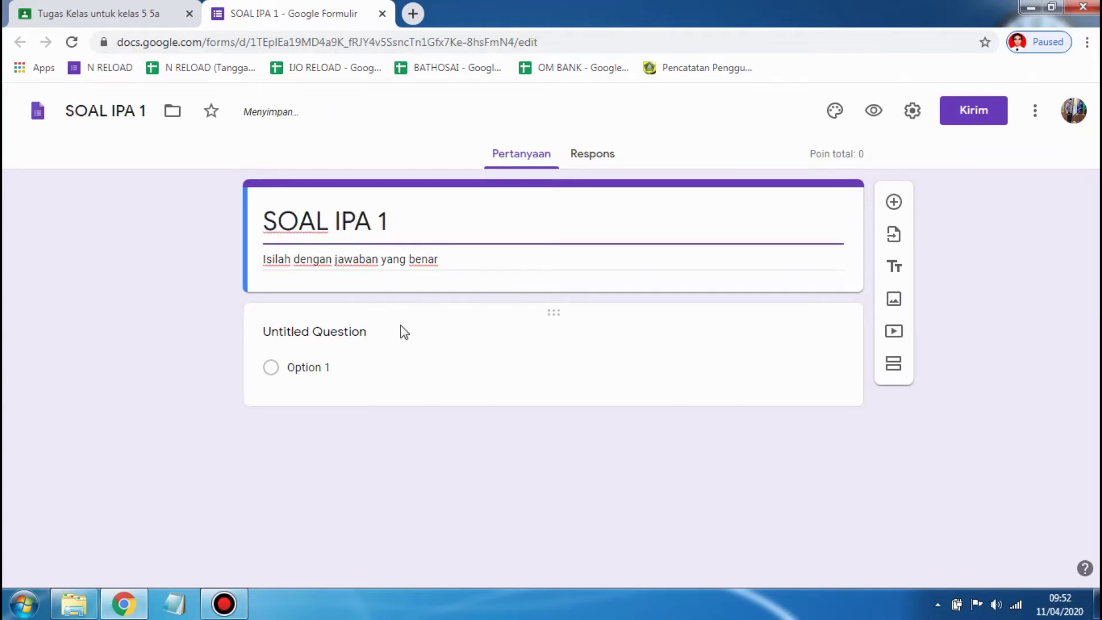
Create short-answer questions NAMA and KELAS
click(422, 340)
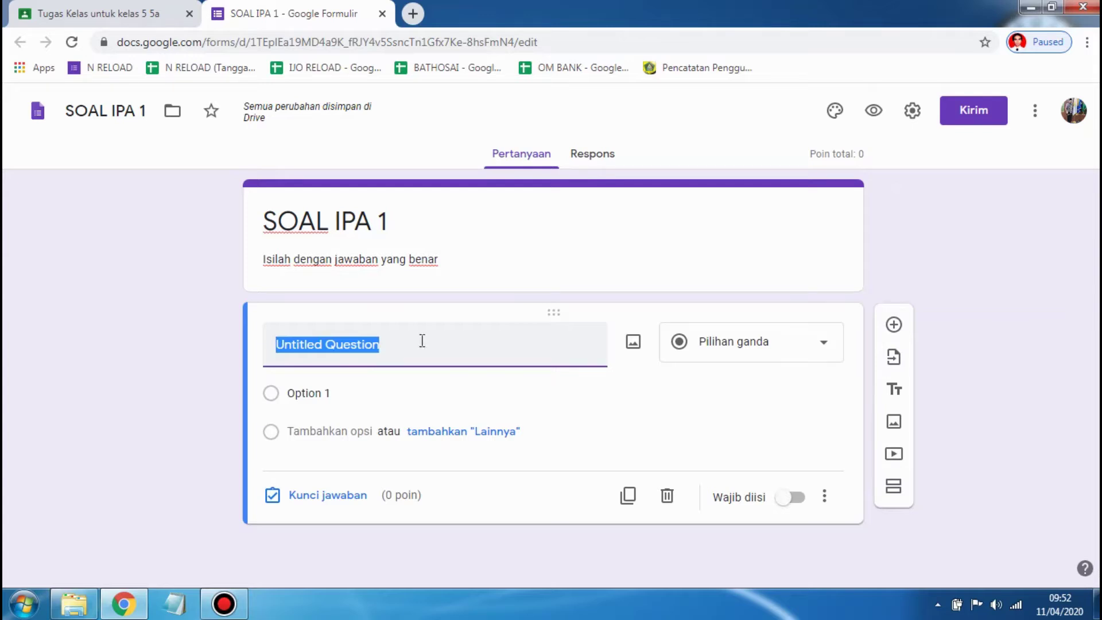
text(N)
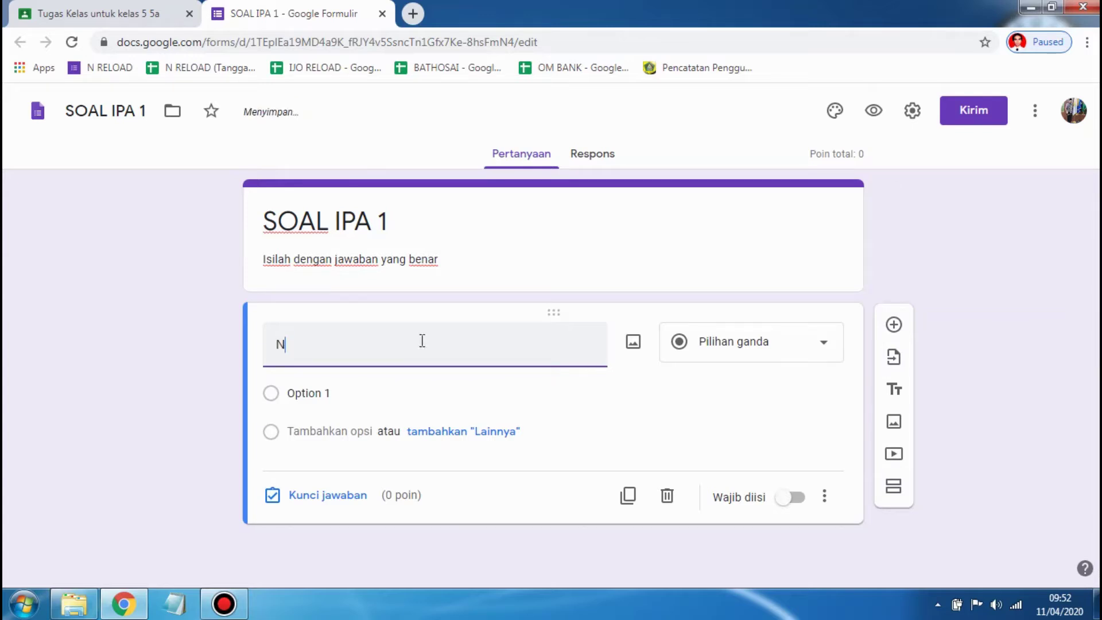
text(AMA)
click(828, 357)
click(779, 132)
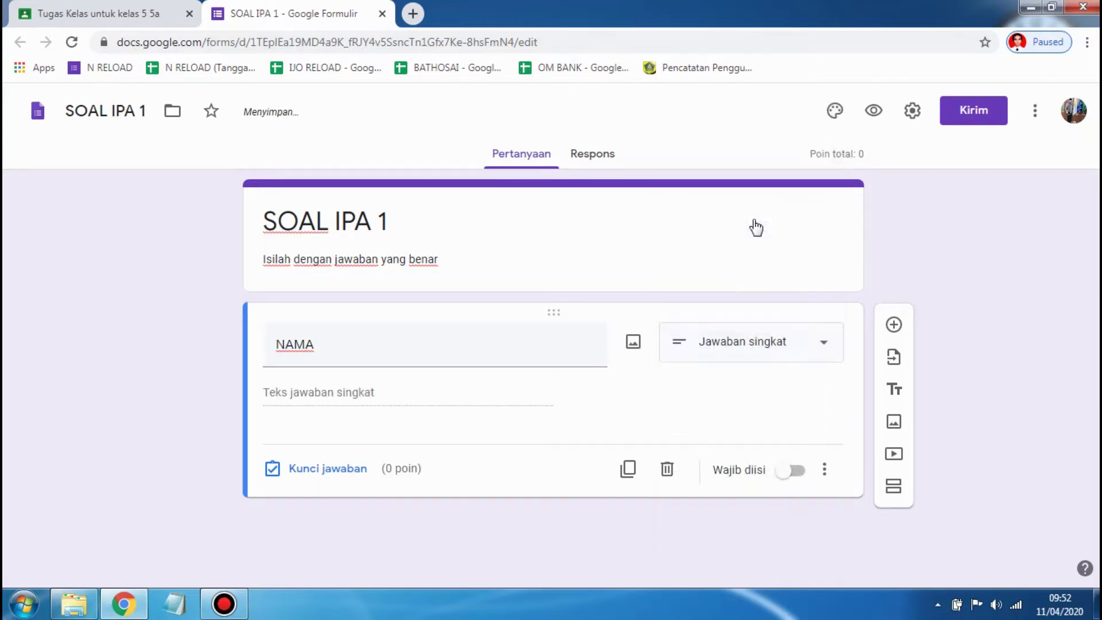
click(898, 329)
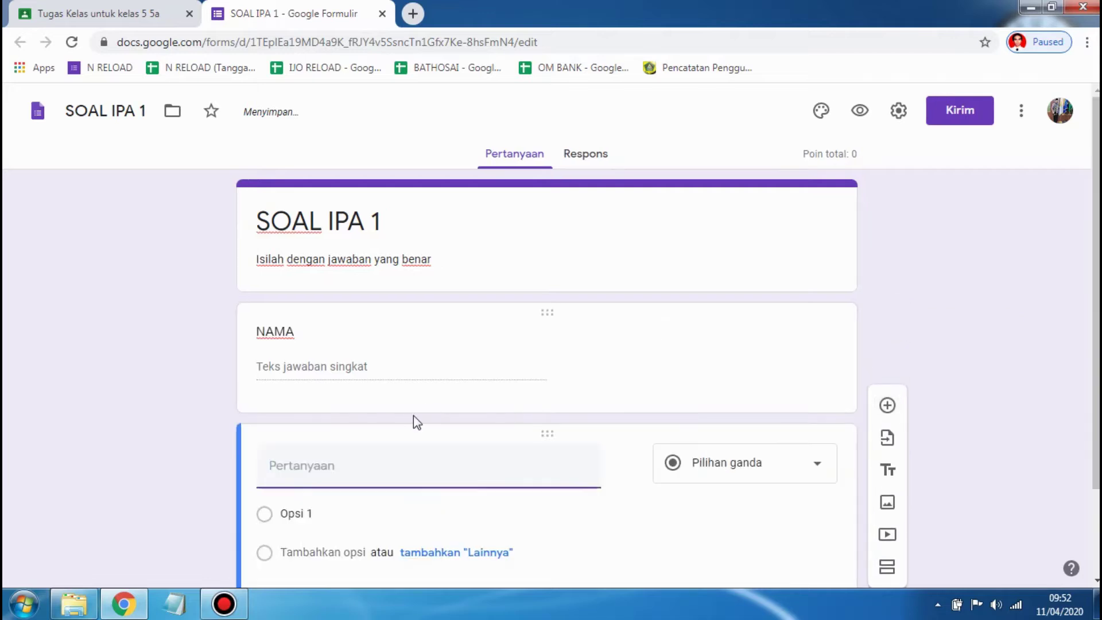
text(KELAS)
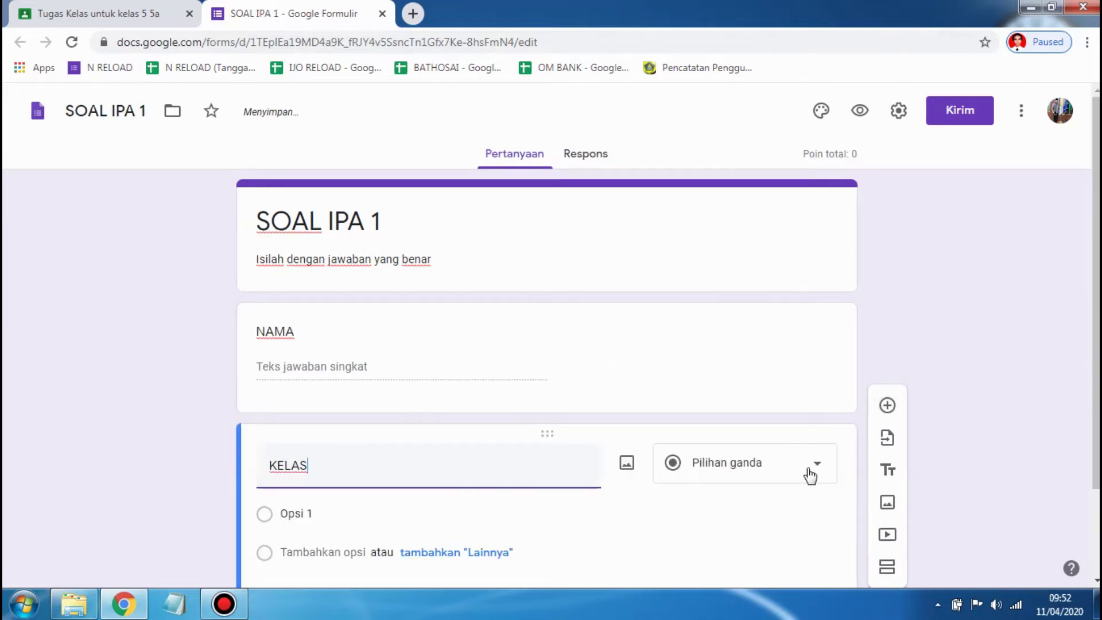
click(811, 471)
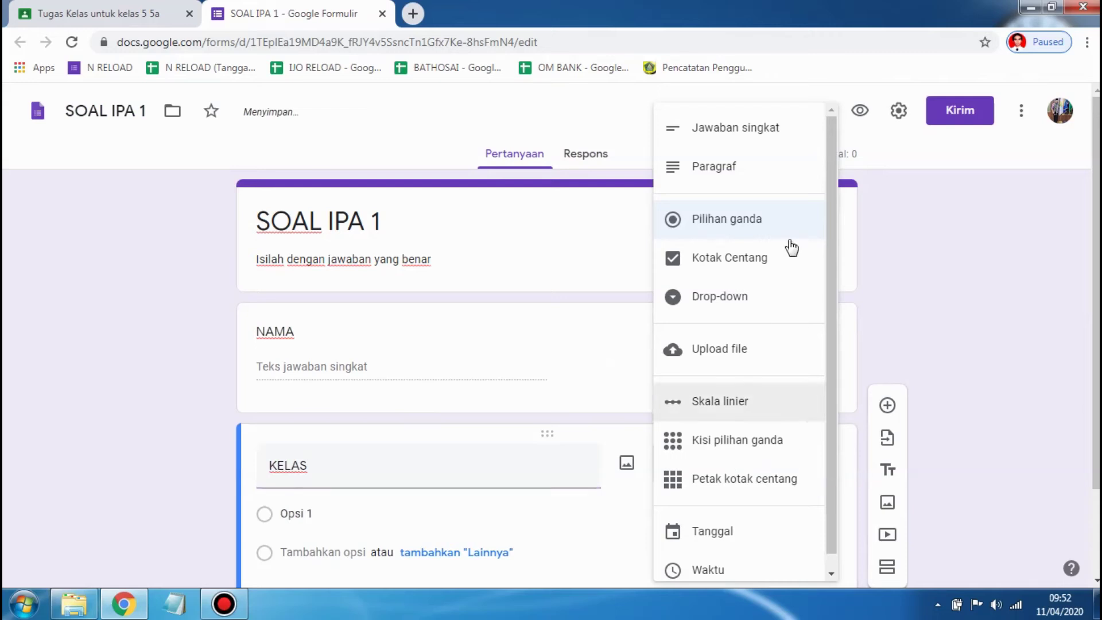
click(775, 128)
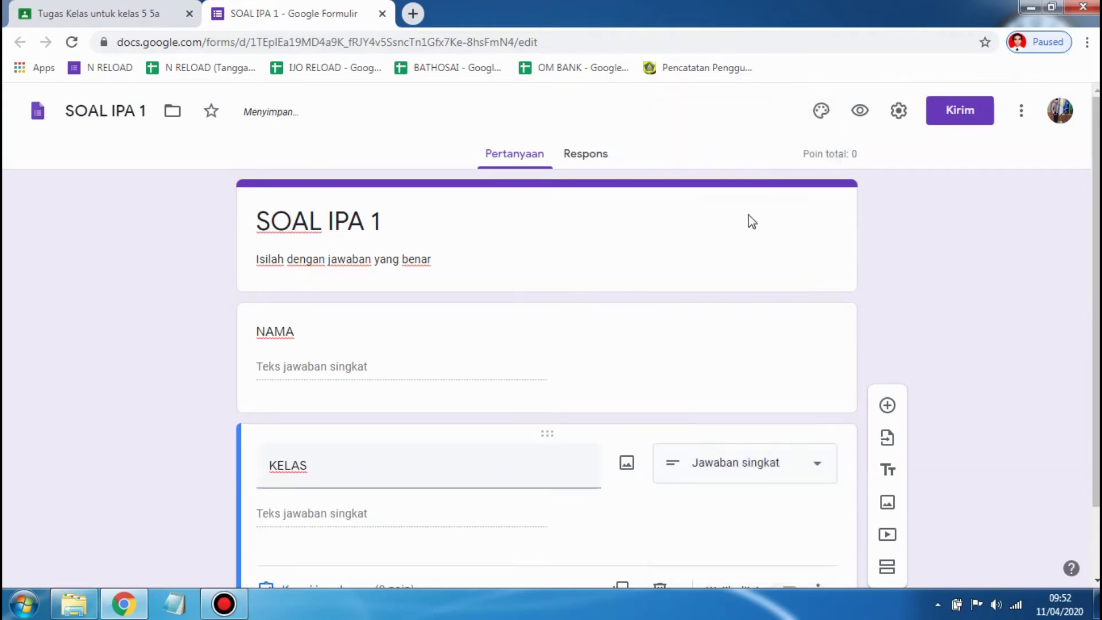
Add a third short-answer question titled 'ADFASDFSADFSADFSADF'
click(887, 405)
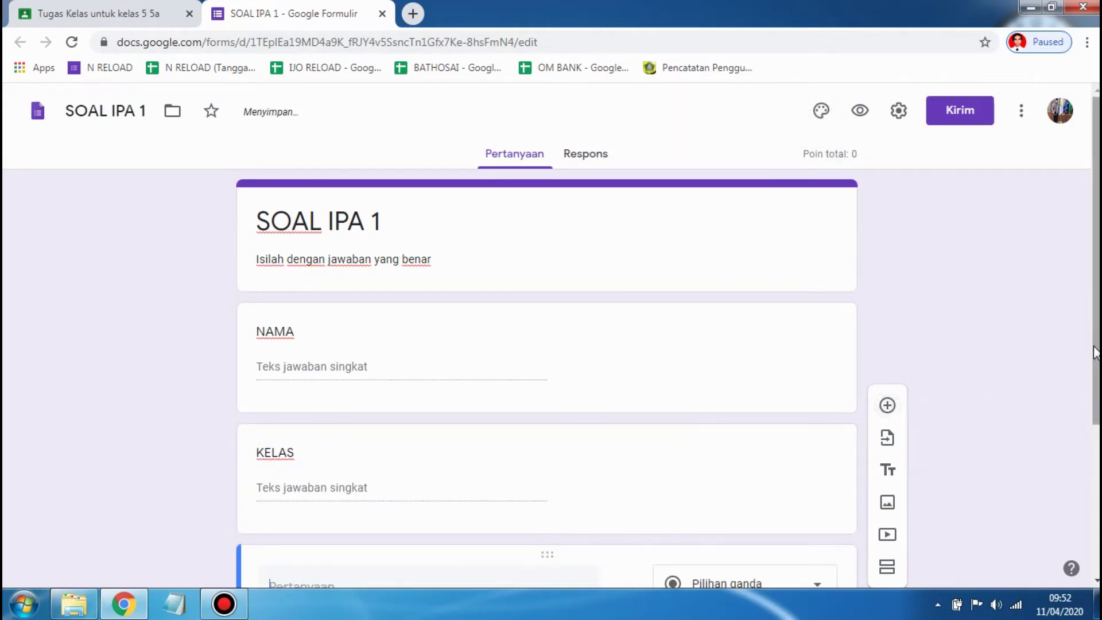
drag(1096, 353, 1096, 445)
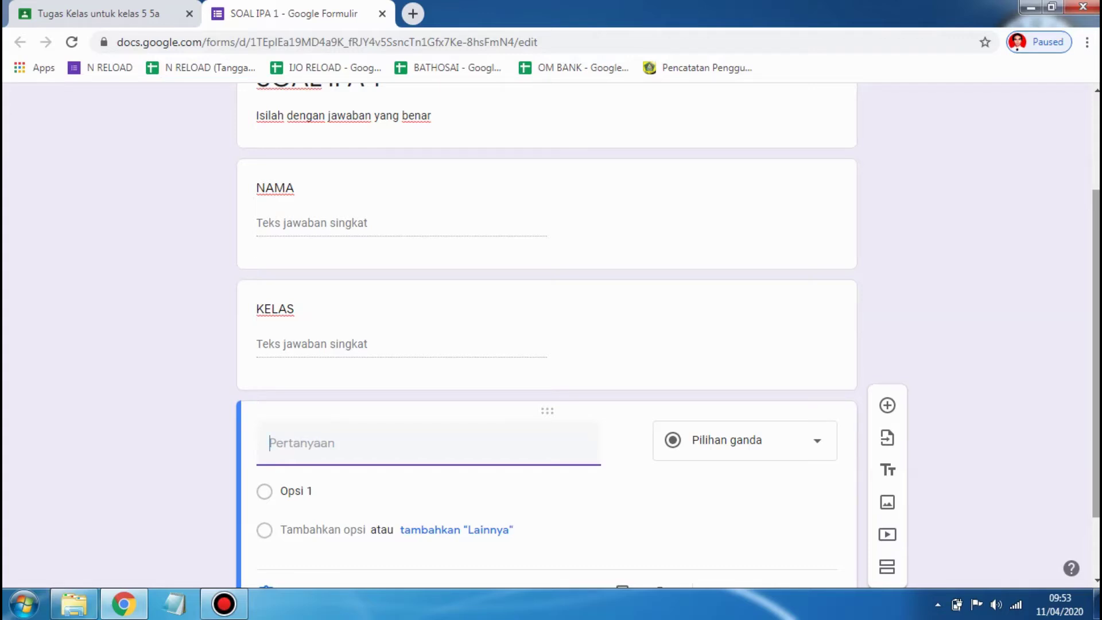
scroll(547, 335, down, 2)
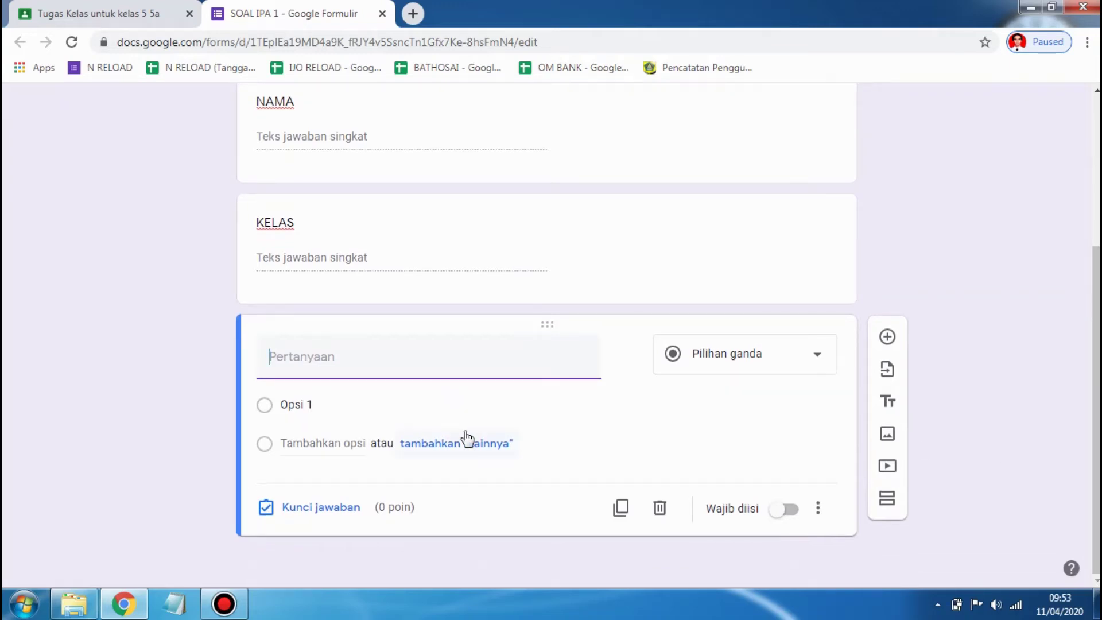
text(ADFASDFSADFSADFSADF)
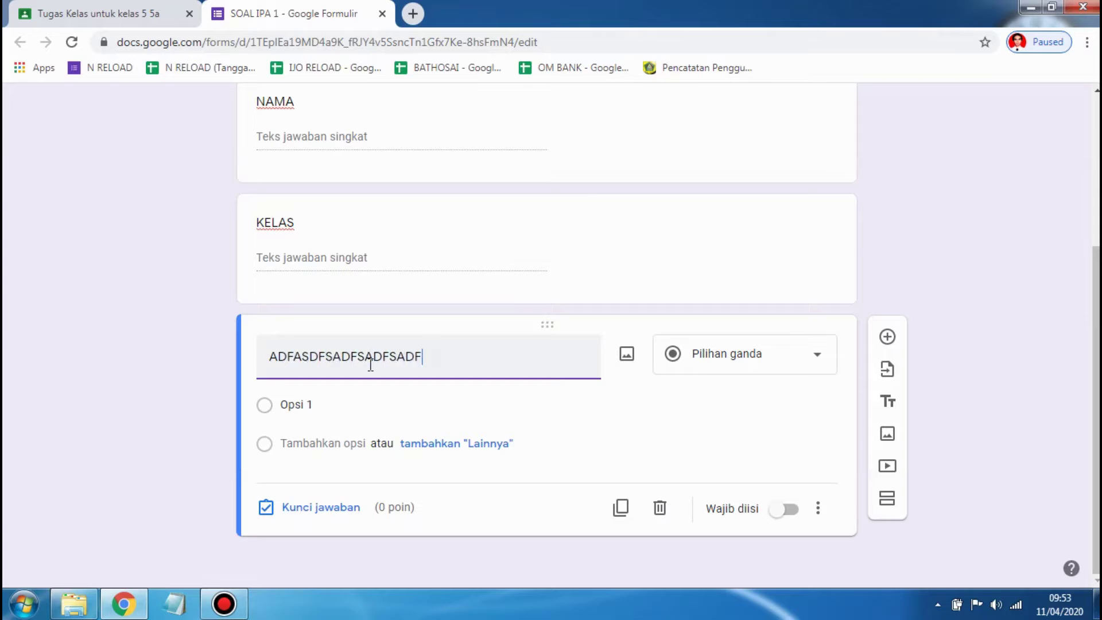
click(789, 358)
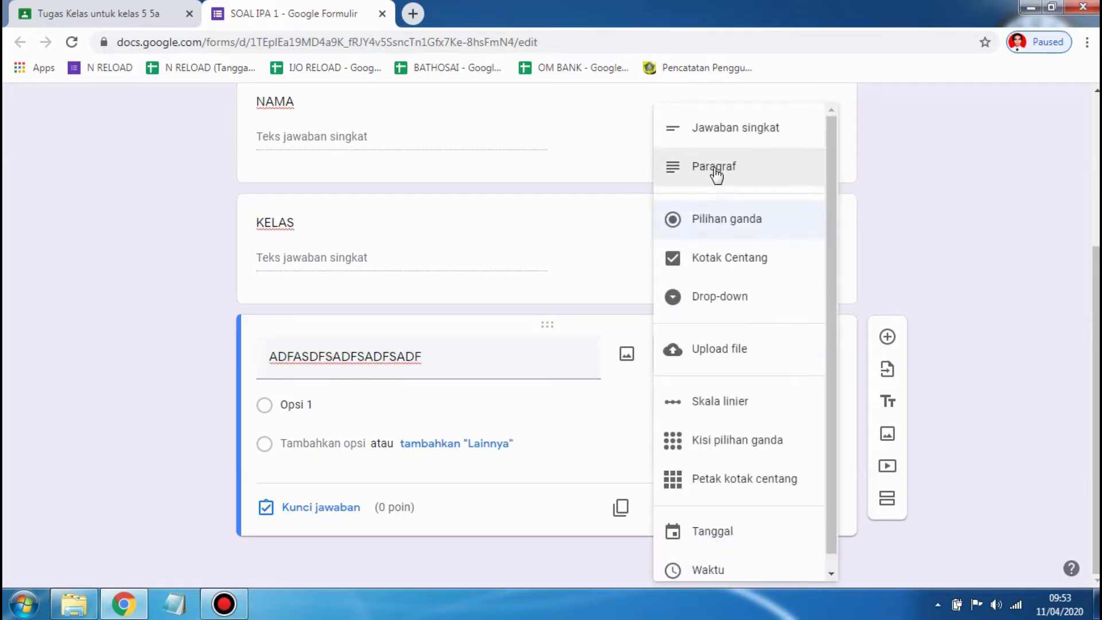
click(712, 134)
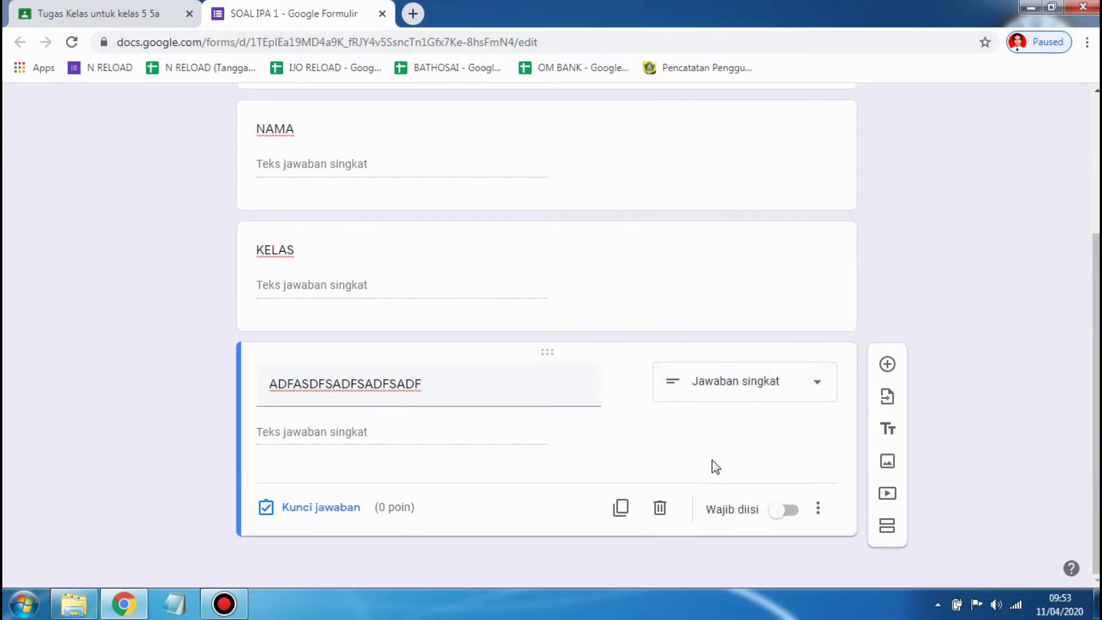
Add short-answer questions 'ASDFASDFSADFSADF' and 'ASDFSDAFSADFSADFDS'
click(888, 364)
text(ASDFASDFSADFSADF)
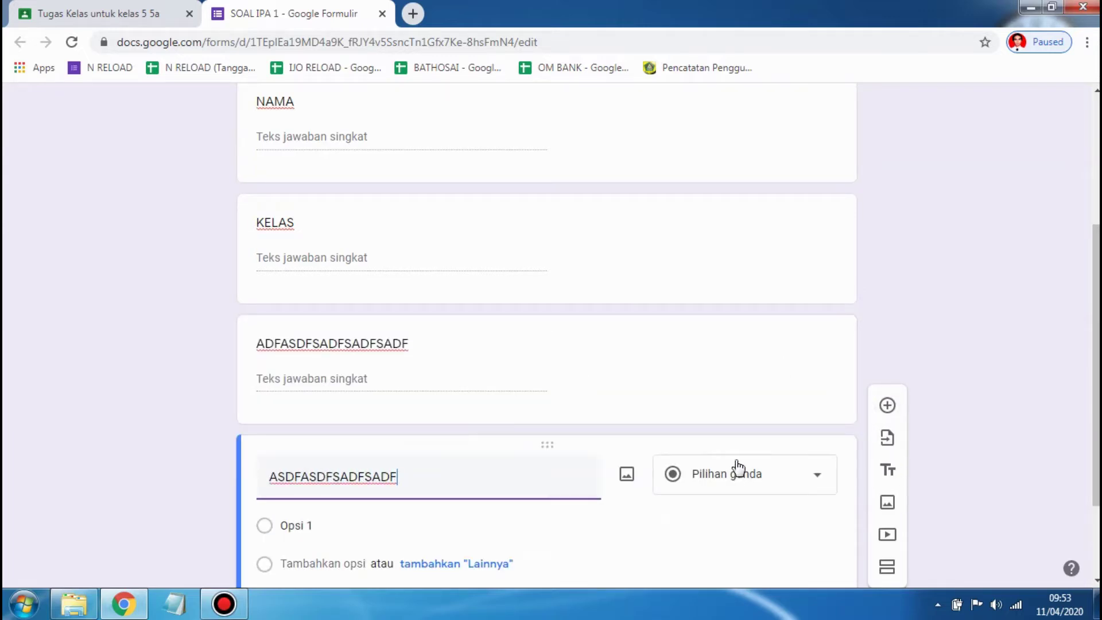
click(739, 467)
click(740, 143)
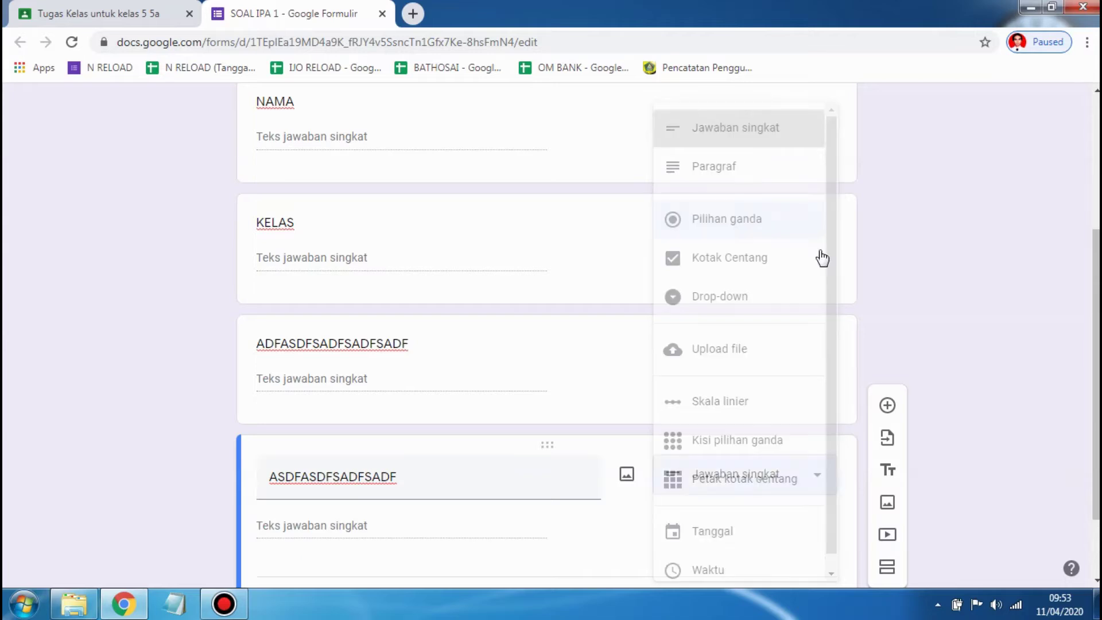
click(887, 409)
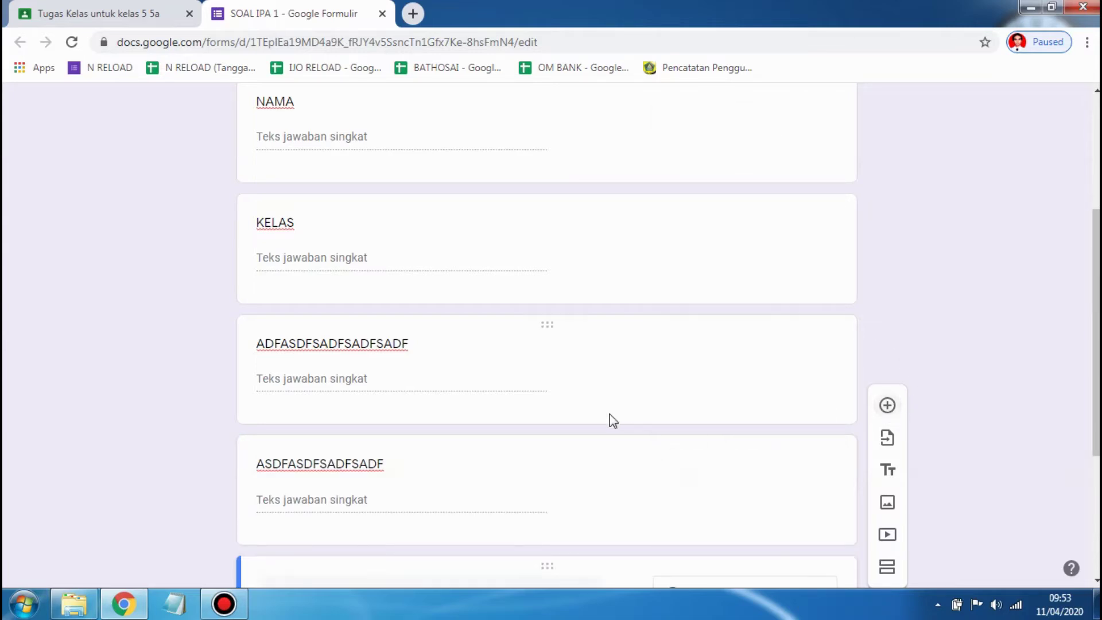
text(ASDFSDAFSADFSADFDS)
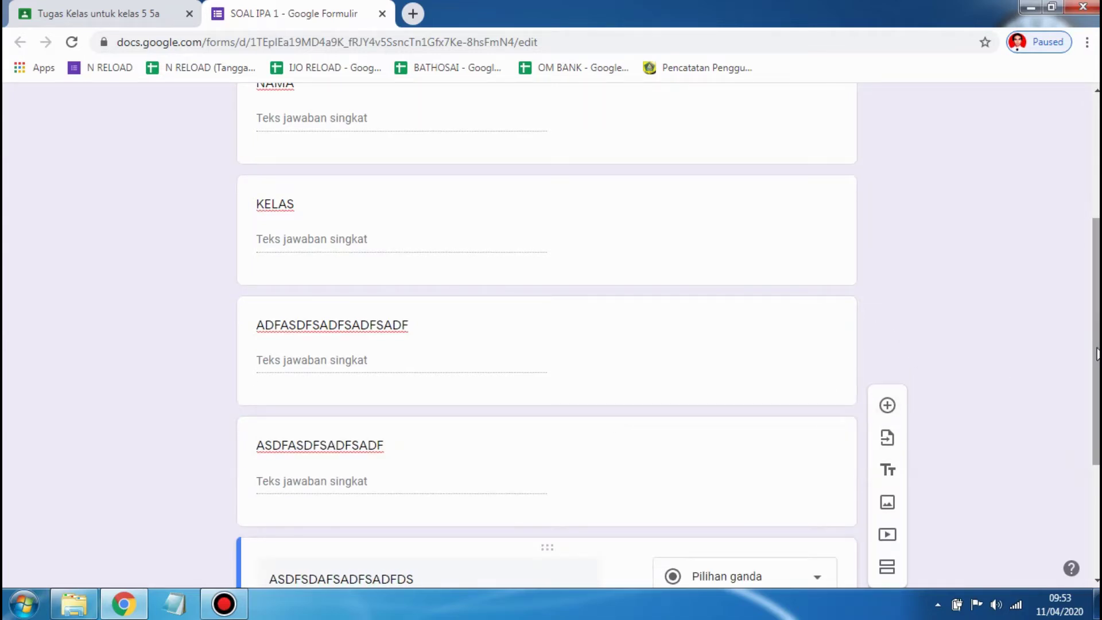
drag(1097, 353, 1093, 446)
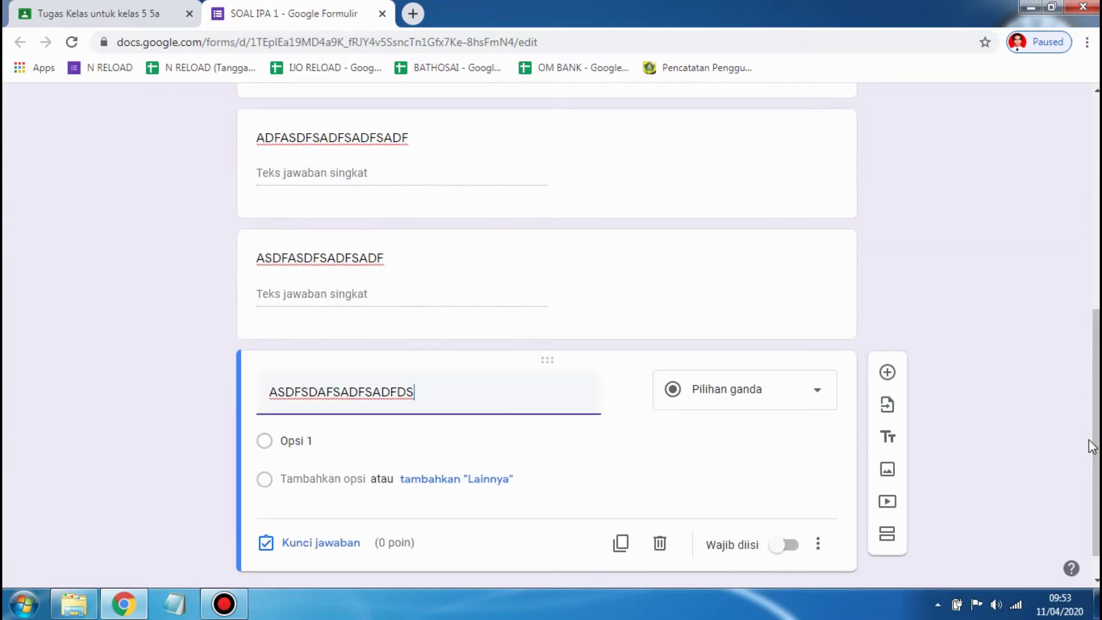
click(789, 400)
click(704, 146)
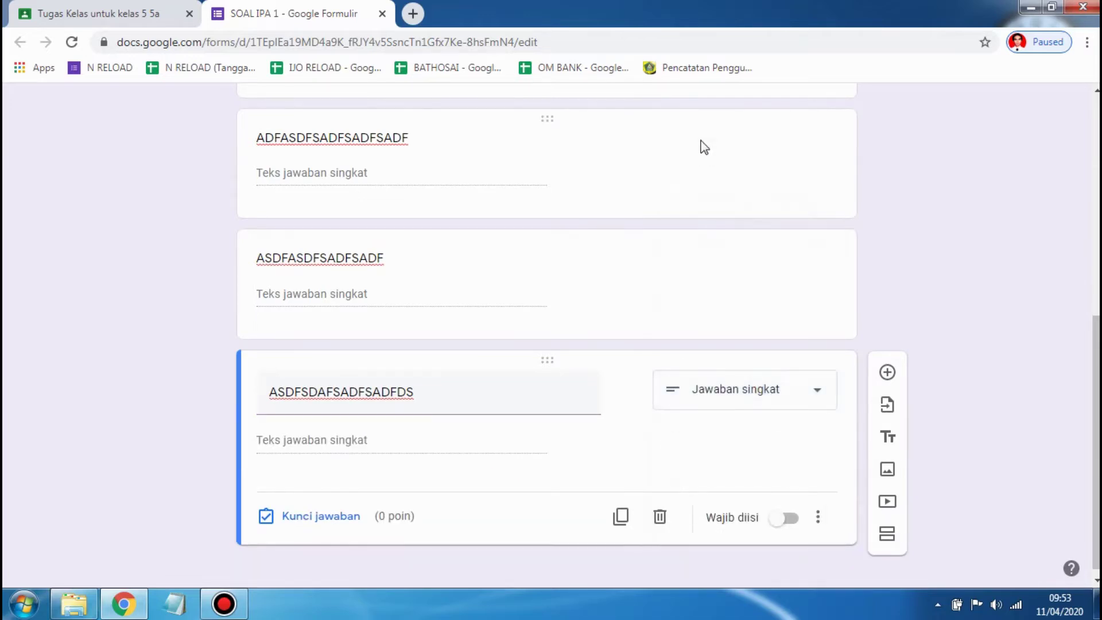
Glance at the Classroom draft, then review the form's questions back to the top
click(117, 8)
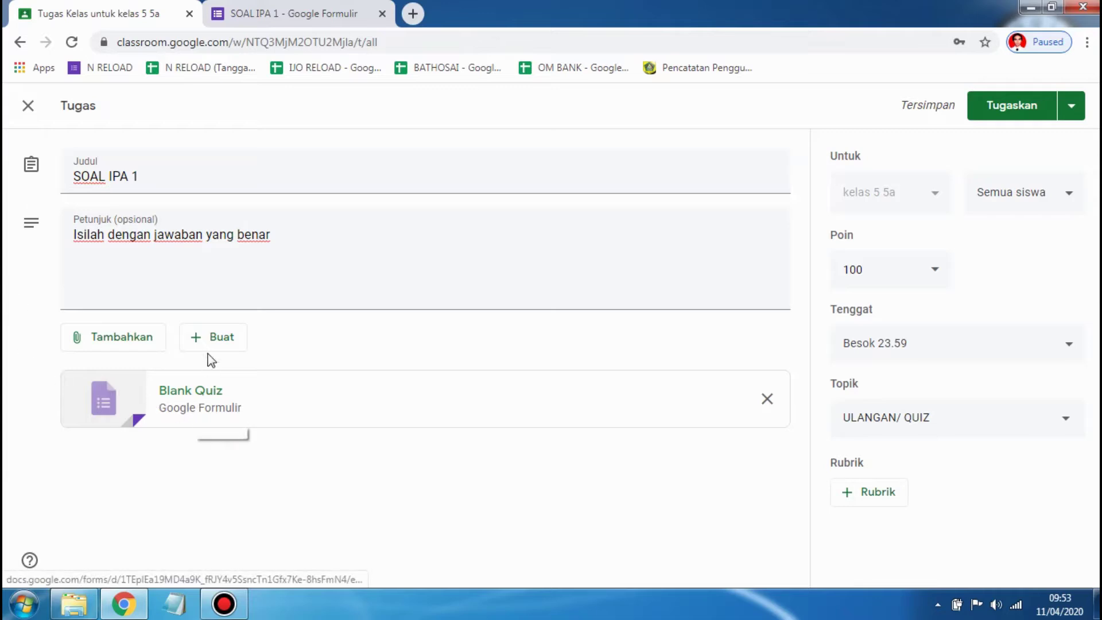
click(287, 12)
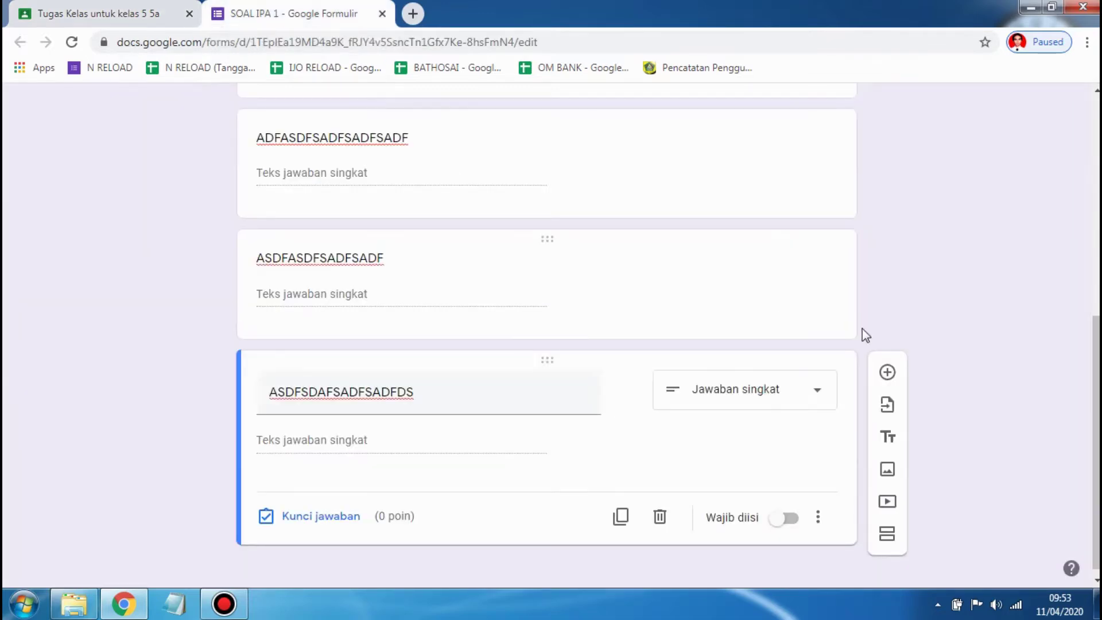
drag(1096, 396, 1069, 472)
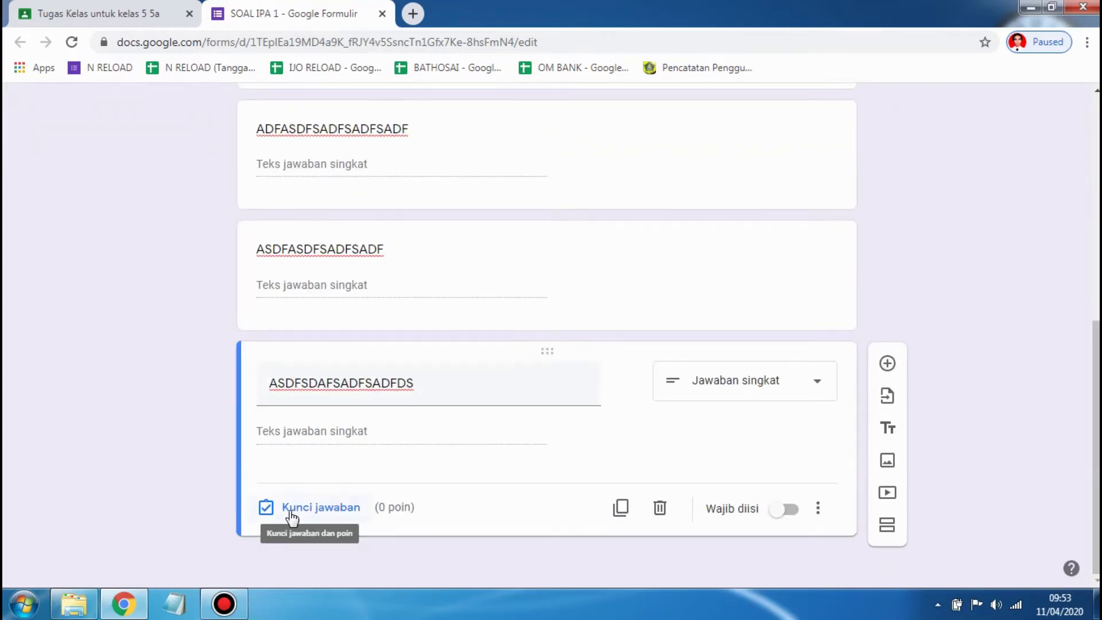
click(554, 277)
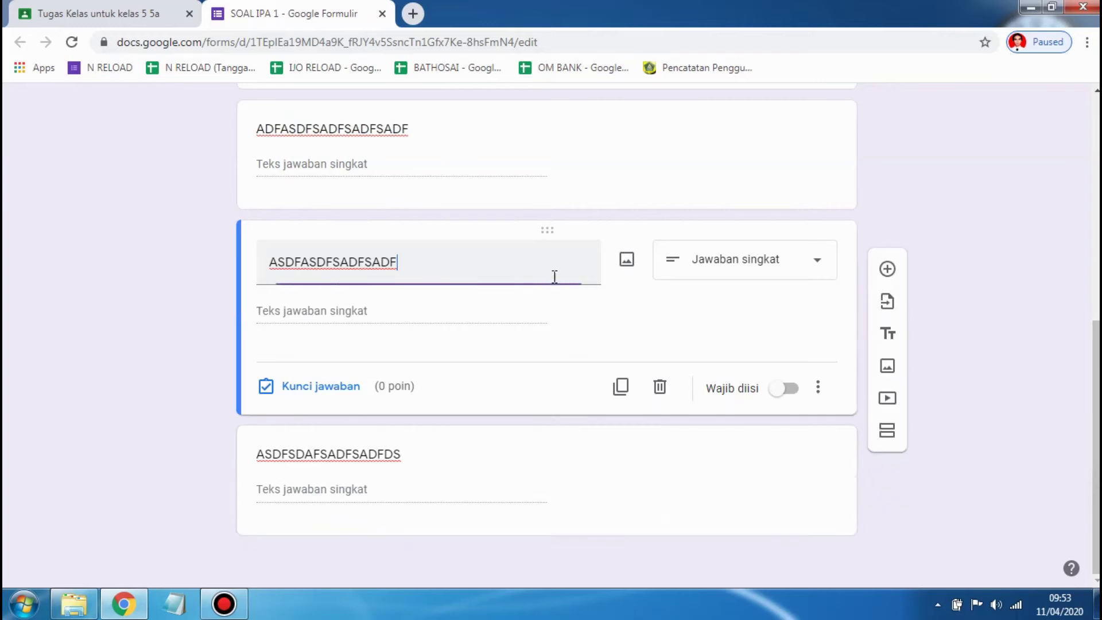
click(531, 142)
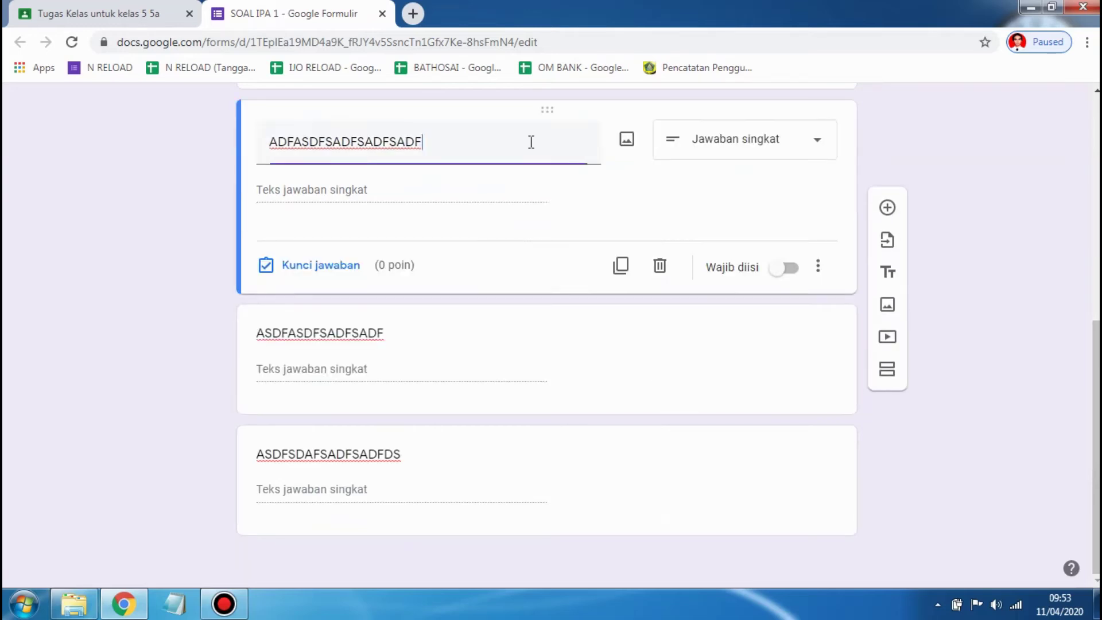
scroll(1095, 308, up, 1)
scroll(1095, 308, up, 3)
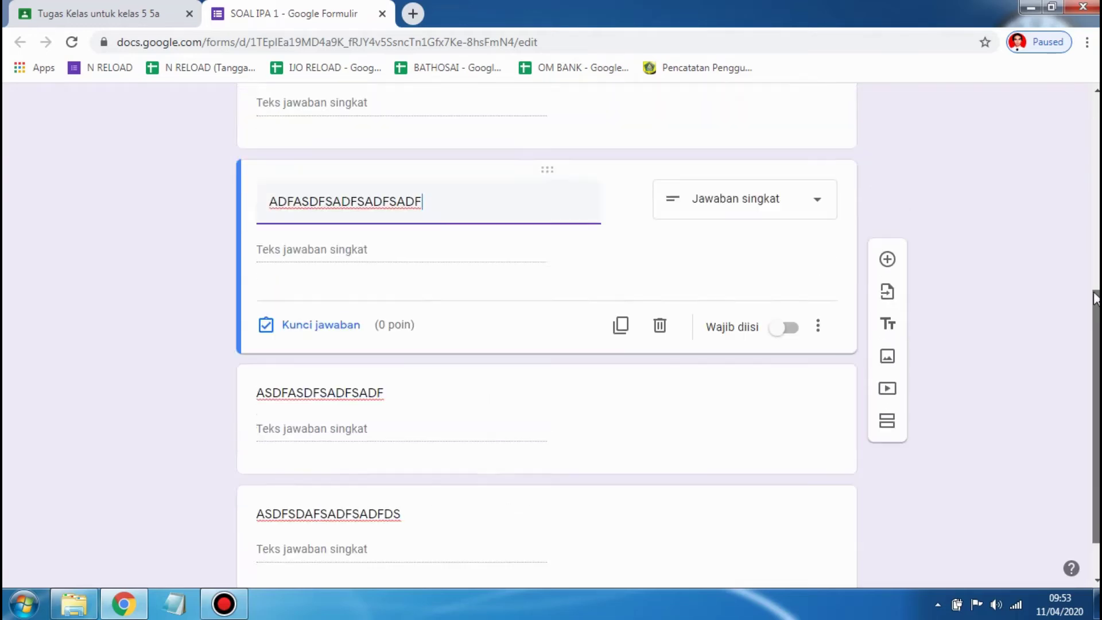
scroll(1093, 311, down, 3)
scroll(1093, 312, up, 1)
scroll(1088, 304, down, 1)
drag(1089, 304, 1096, 130)
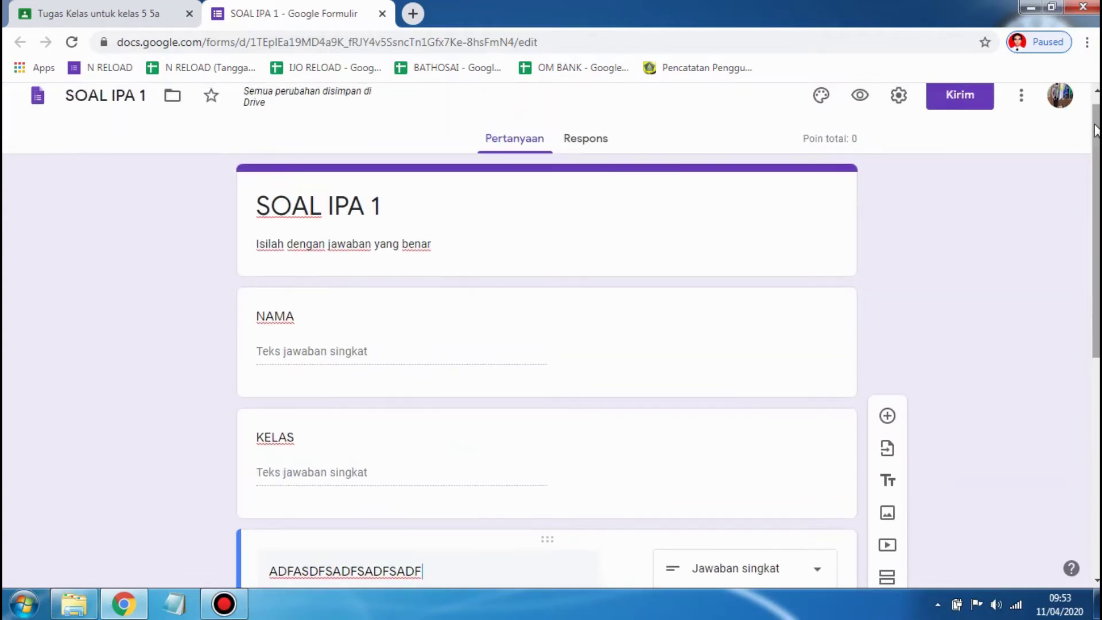
scroll(1095, 129, down, 2)
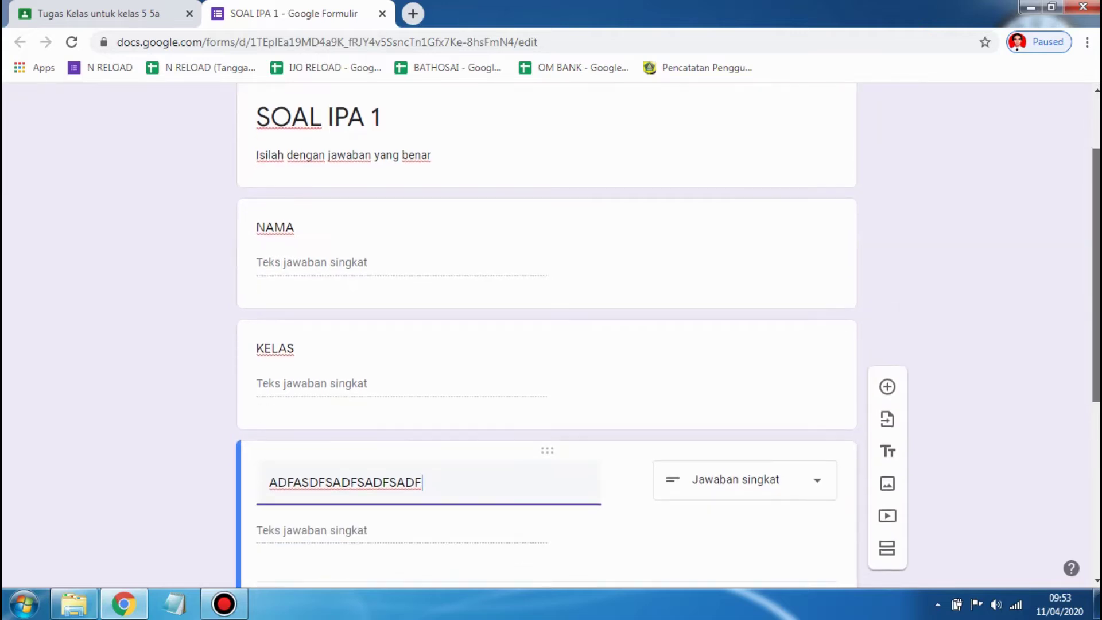
scroll(1095, 129, up, 2)
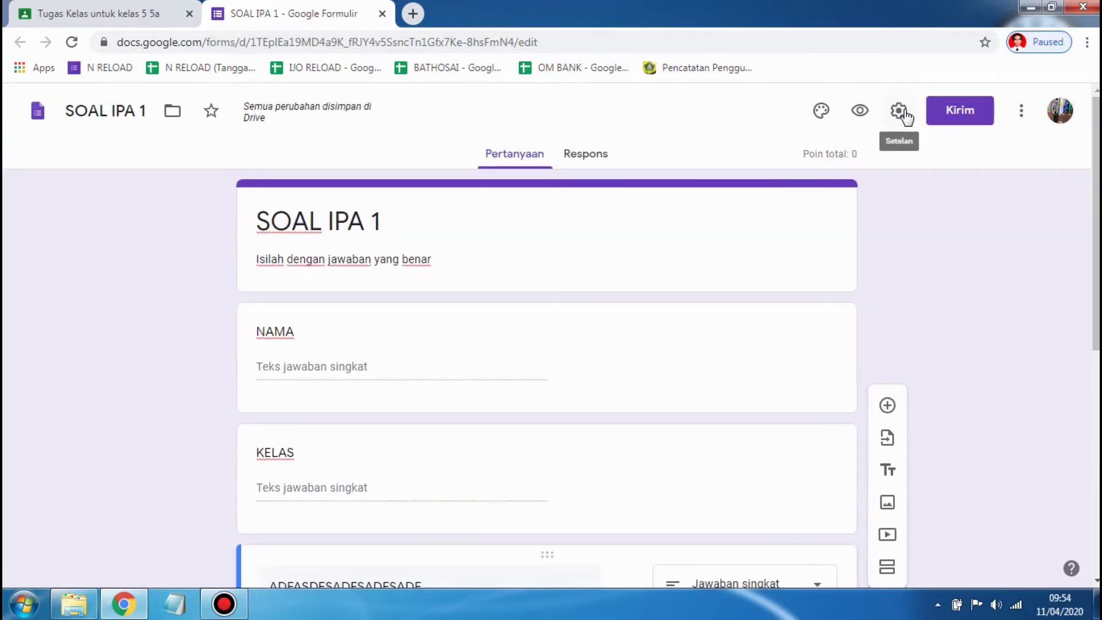
In form settings, keep email collection off and enable Batasi ke 1 tanggapan
click(899, 111)
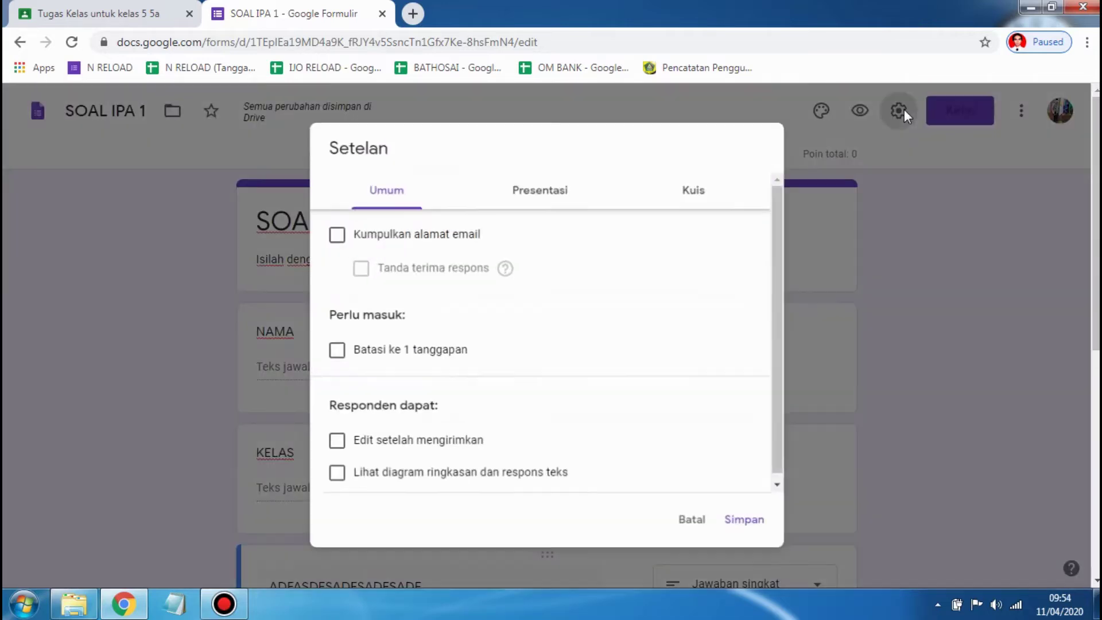
click(339, 245)
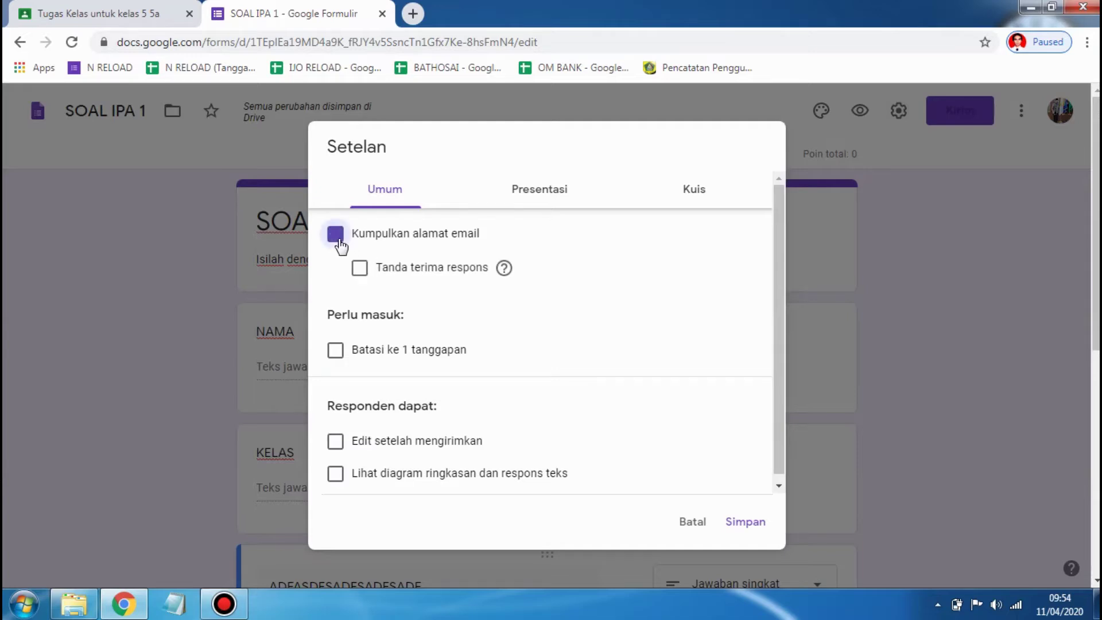
click(338, 244)
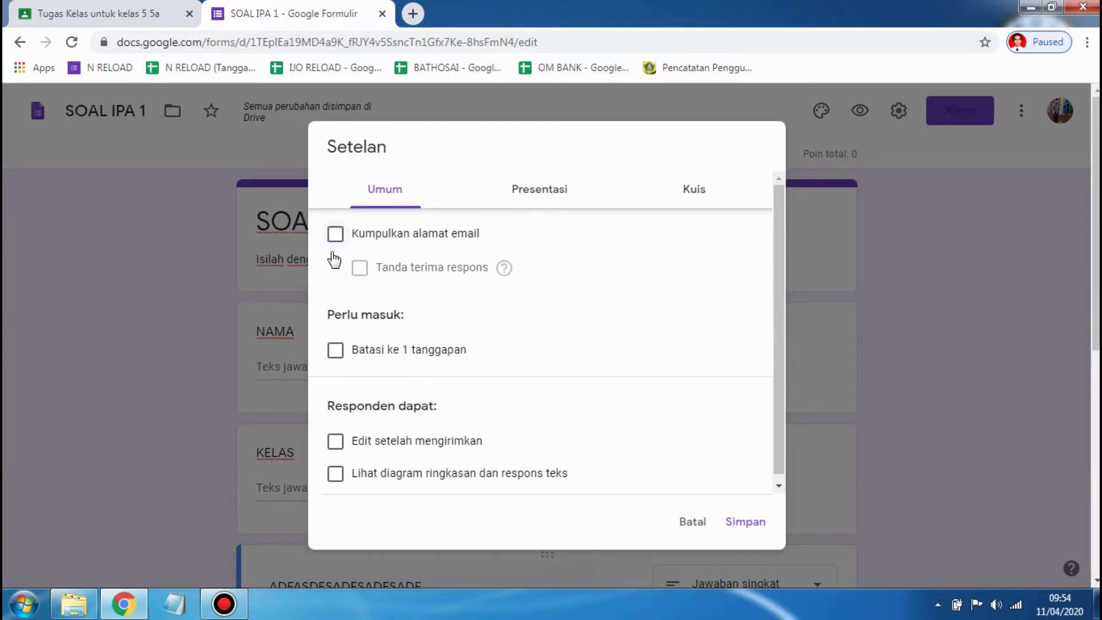
click(336, 352)
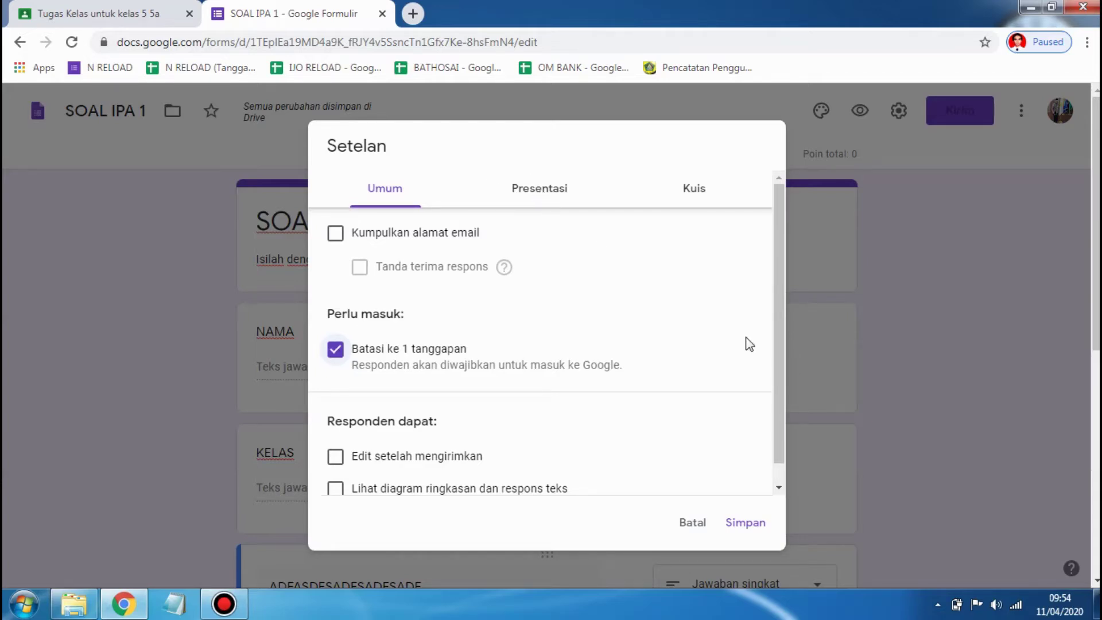
scroll(781, 359, down, 1)
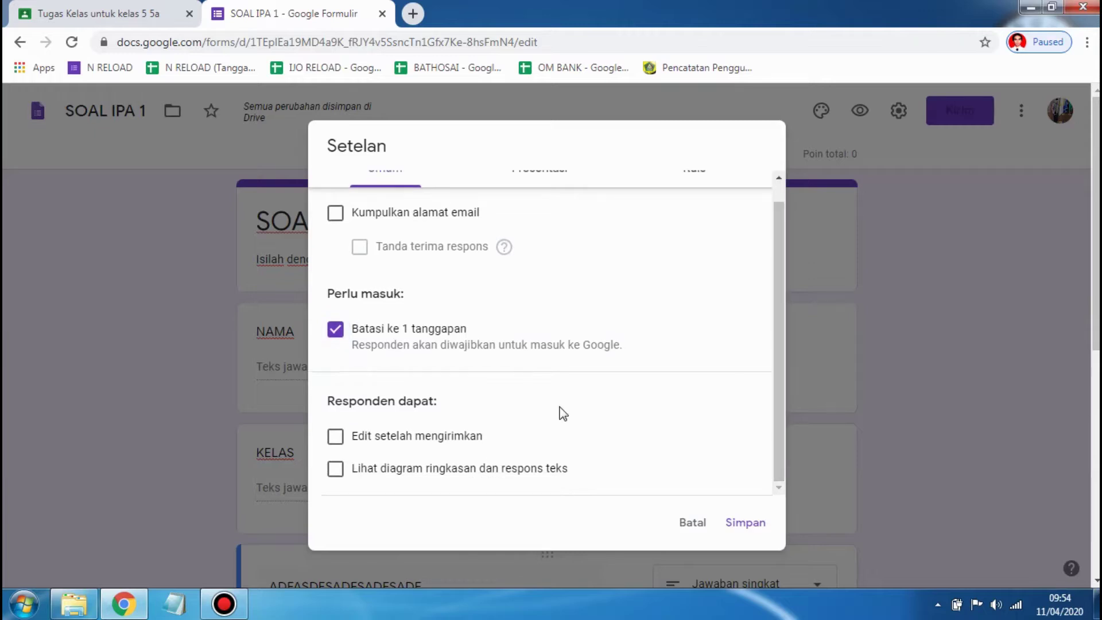
scroll(781, 307, up, 1)
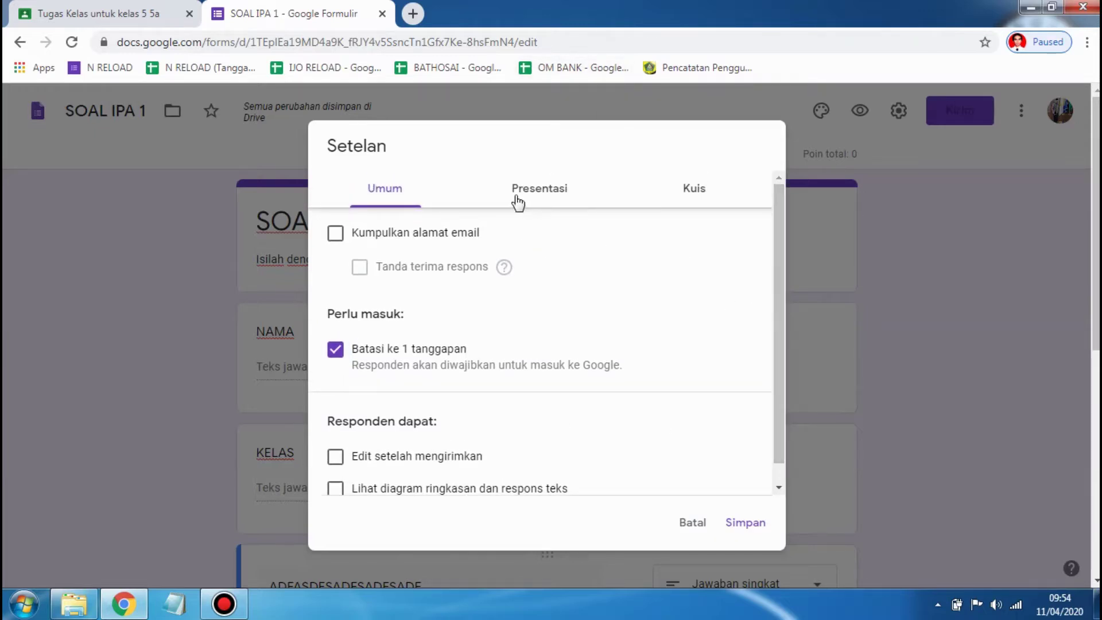
Set the Presentasi confirmation message to 'TERIMAKASIH TELAH MENGERJAKAN'
click(518, 195)
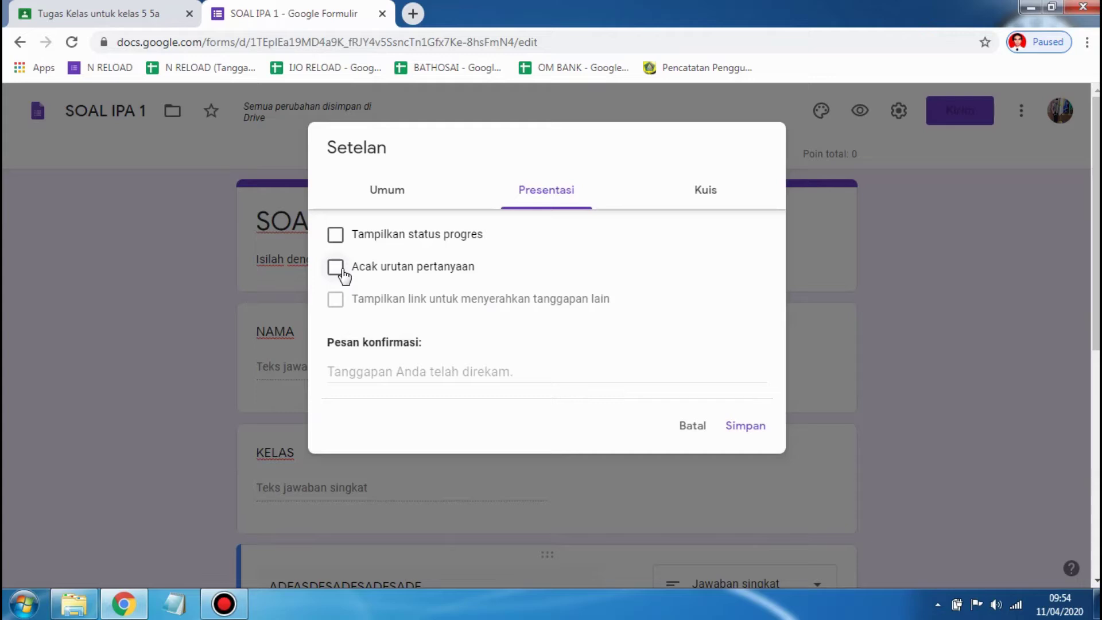
click(428, 372)
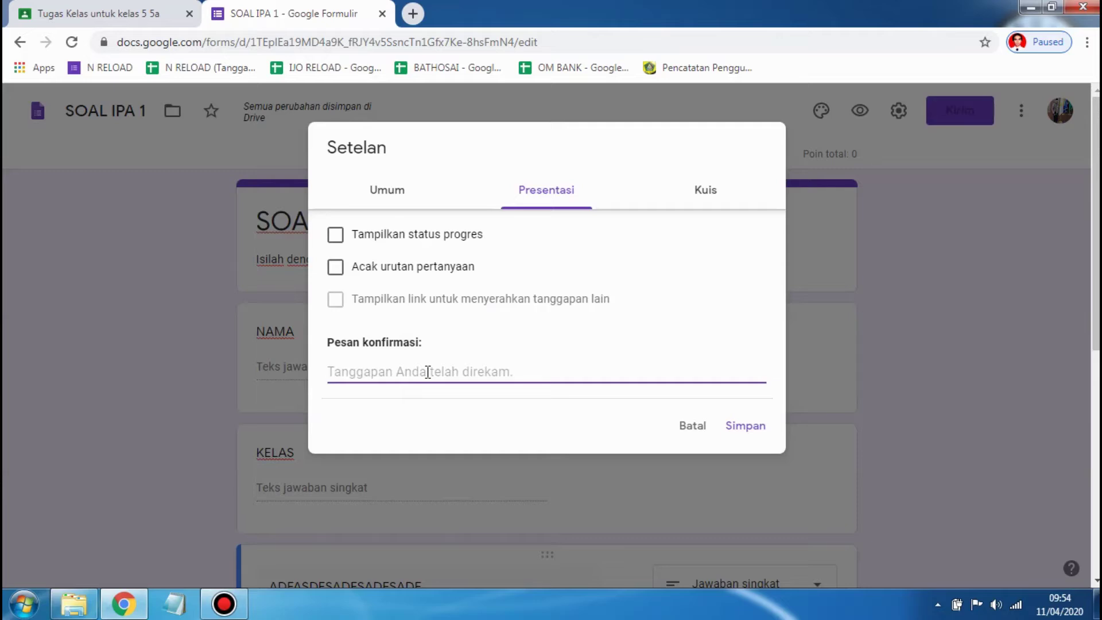
text(TERMI)
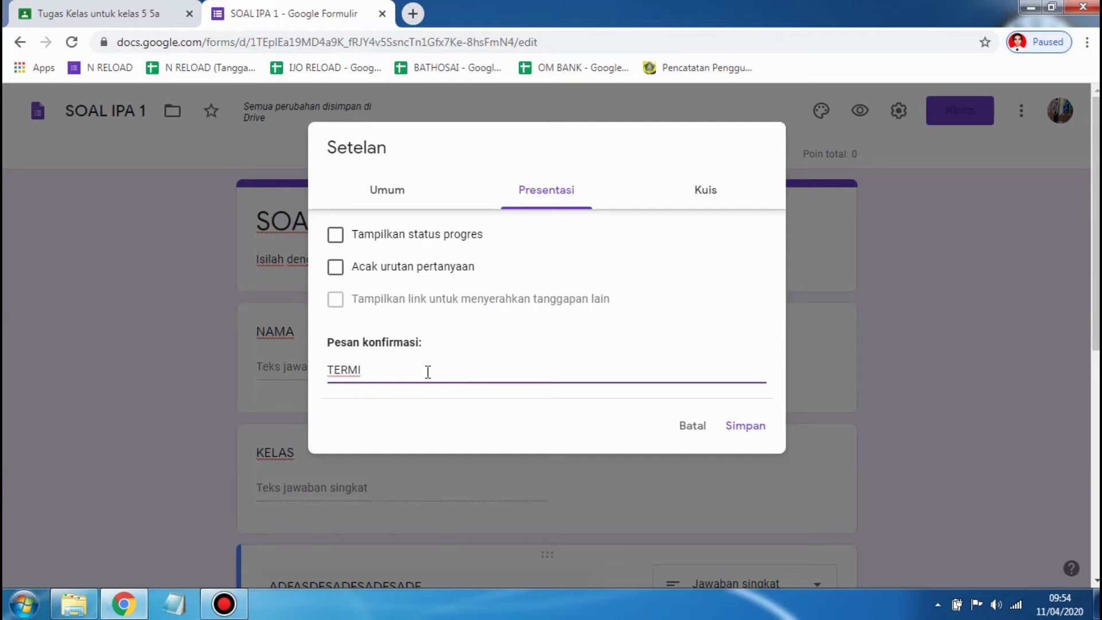
key(BackSpace)
key(BackSpace)
text(IMAKASIH TELAH MENGERJA)
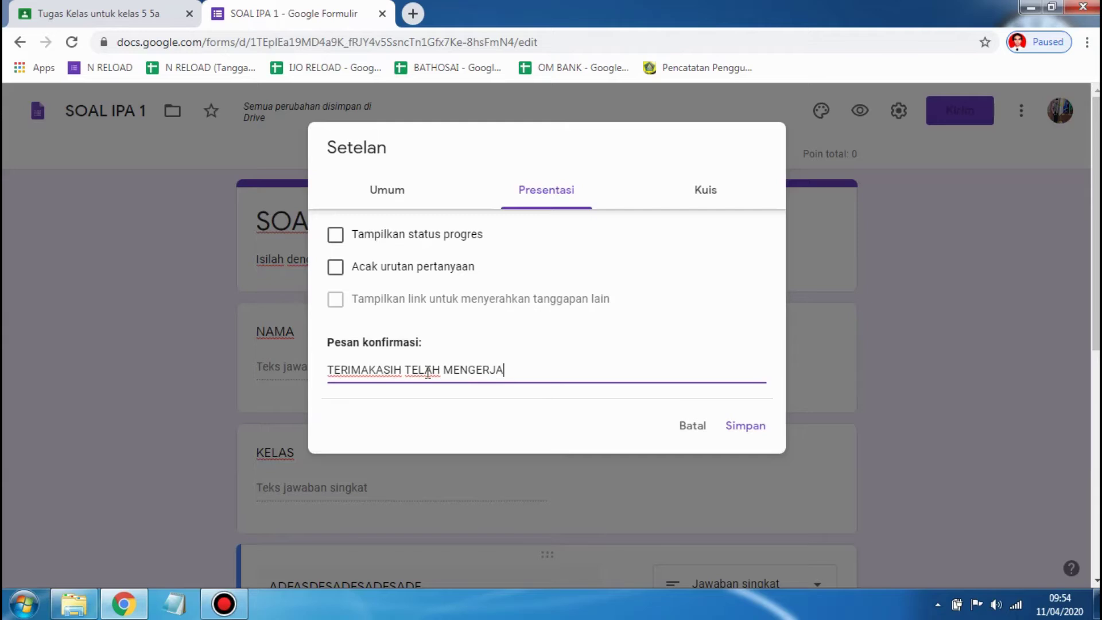
text(KAN)
Release grades after manual review, hide correct answers and point values, and save the settings
click(701, 196)
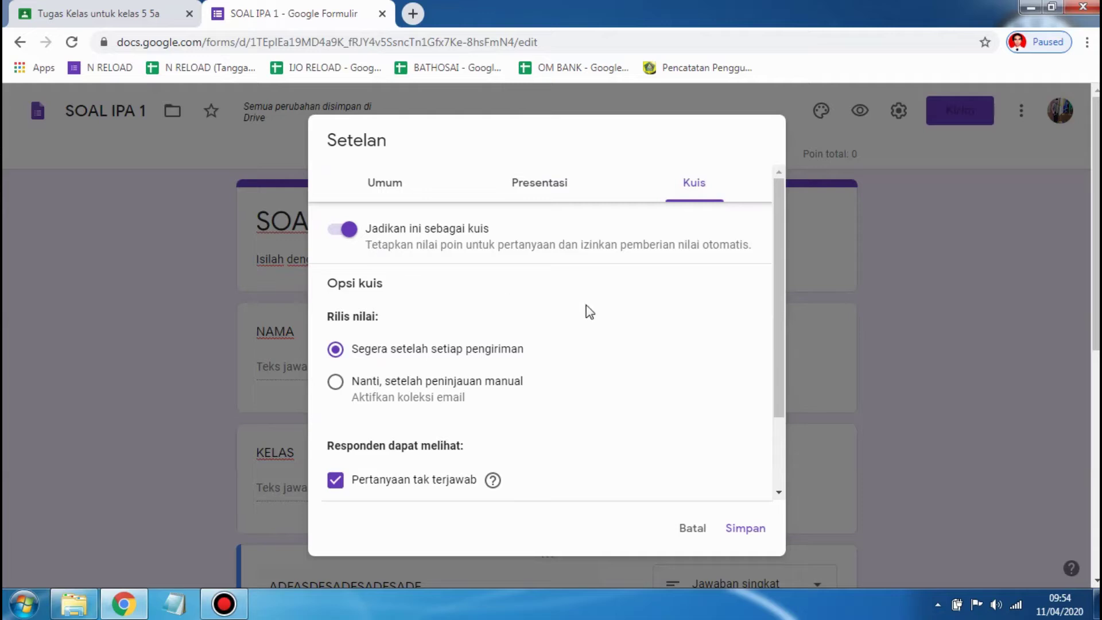
drag(775, 323, 777, 360)
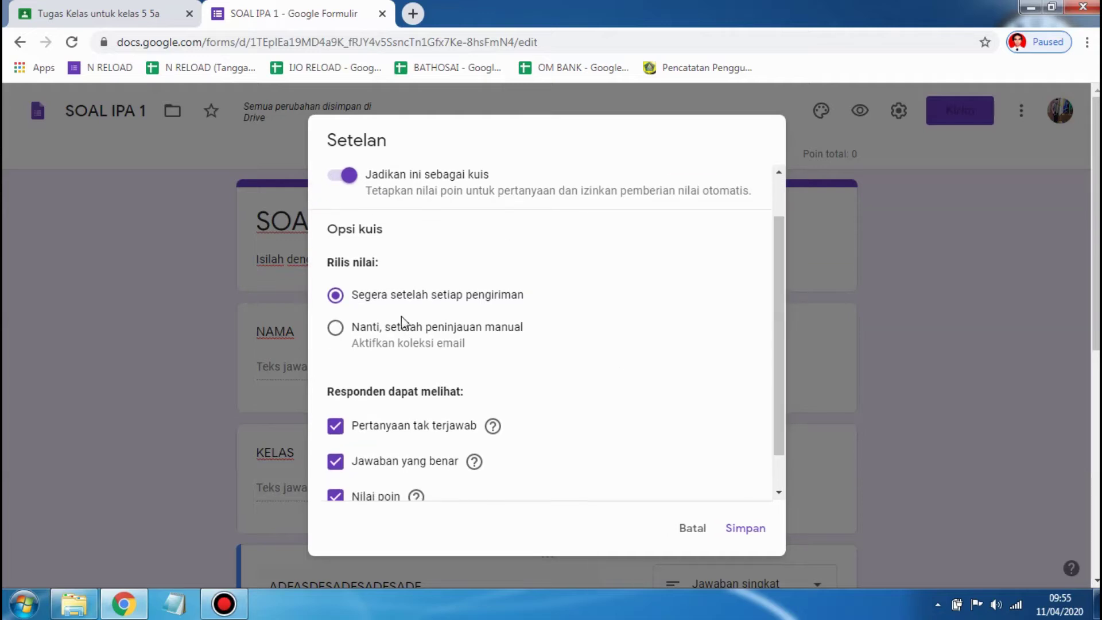
click(335, 328)
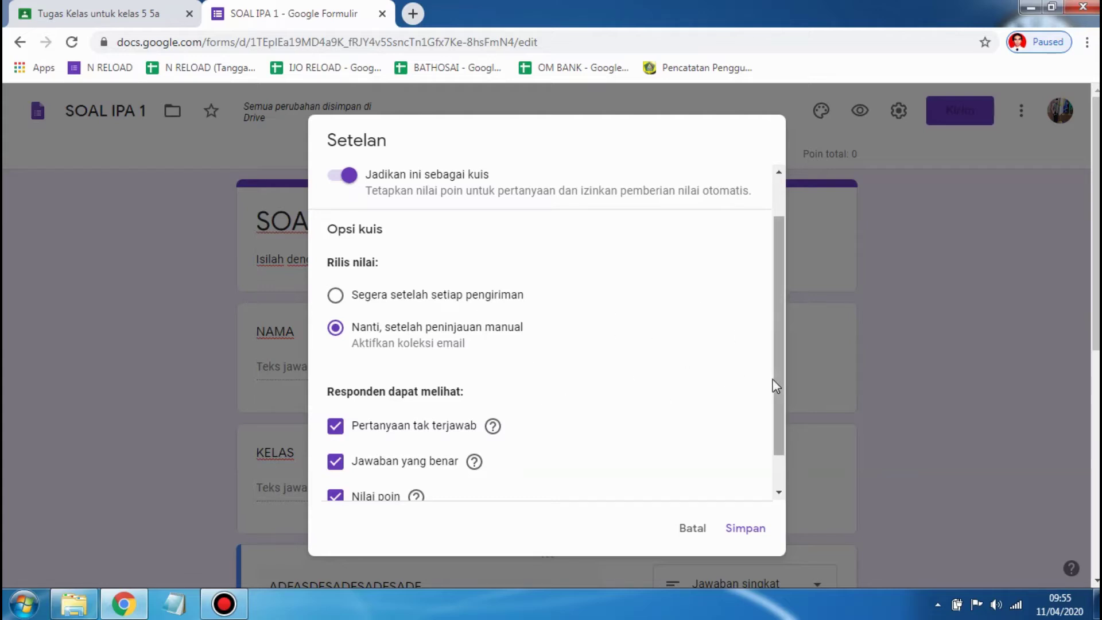
drag(777, 380, 777, 424)
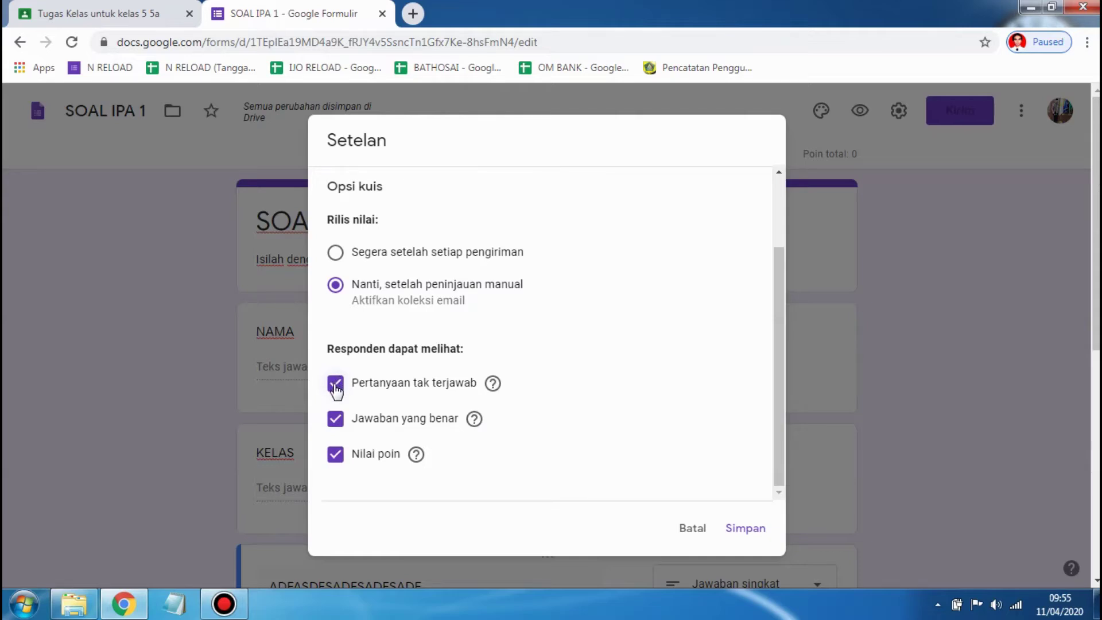
click(337, 416)
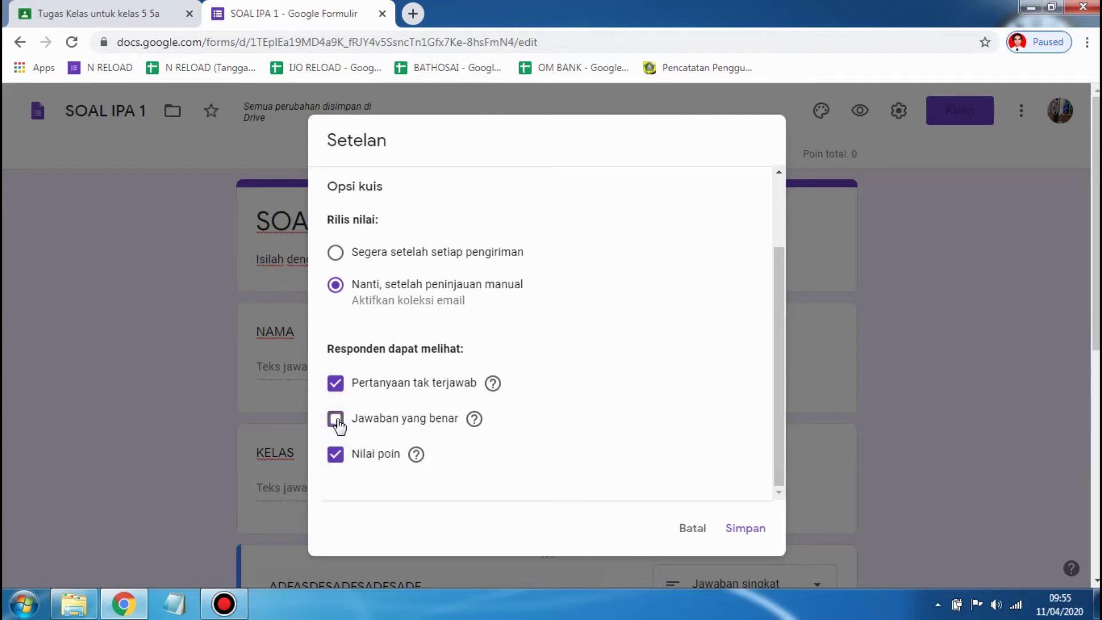
click(337, 456)
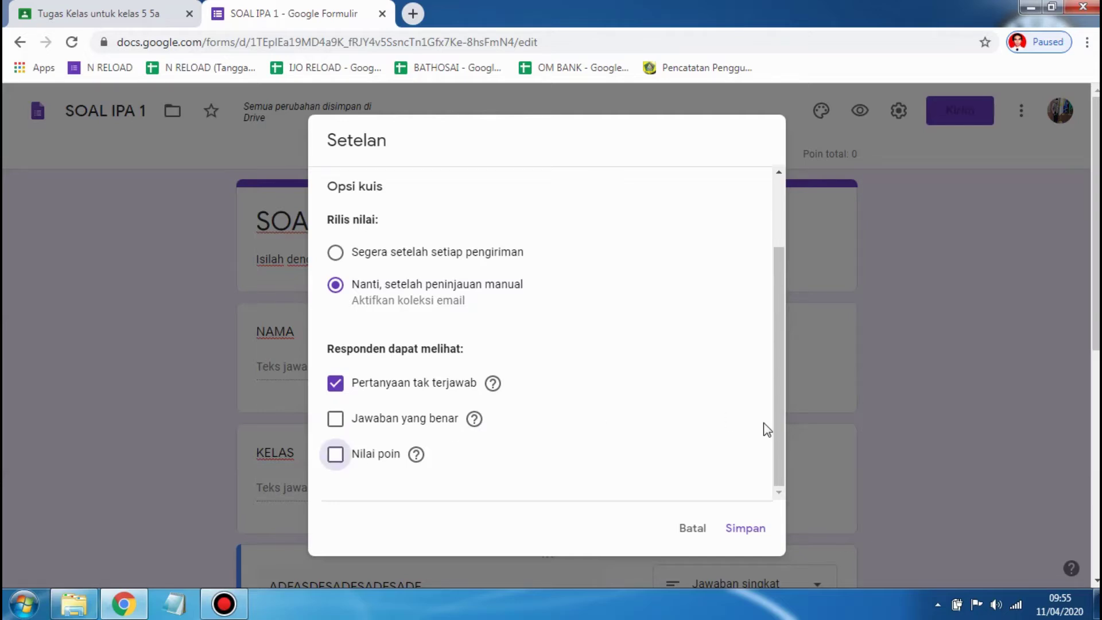
click(744, 531)
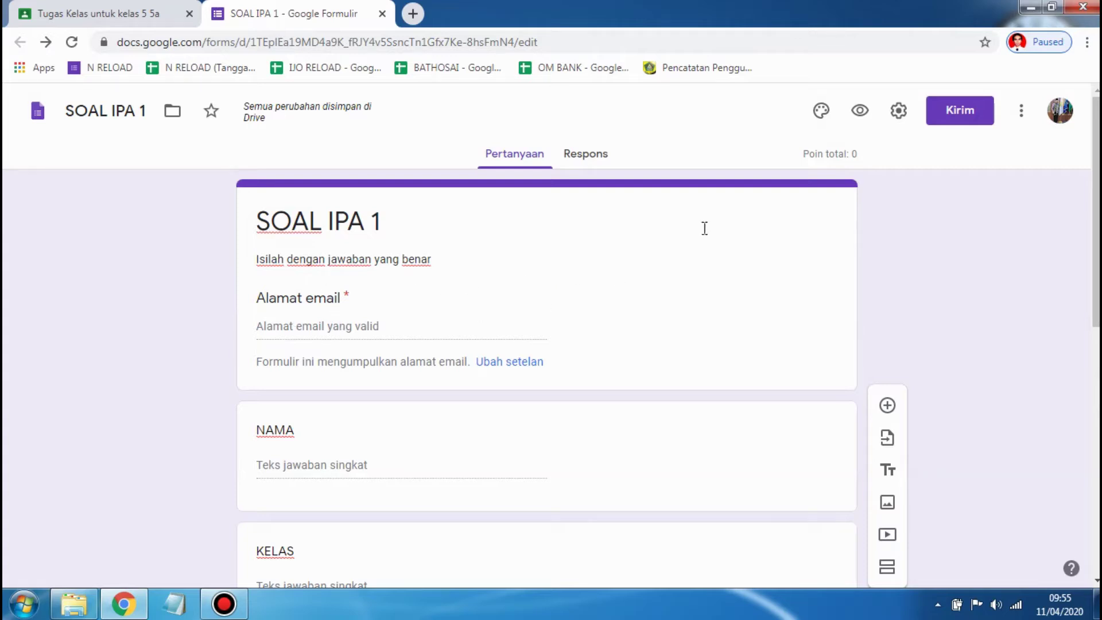
Untick 'Kumpulkan alamat email' in the form's Setelan and save the change
click(898, 111)
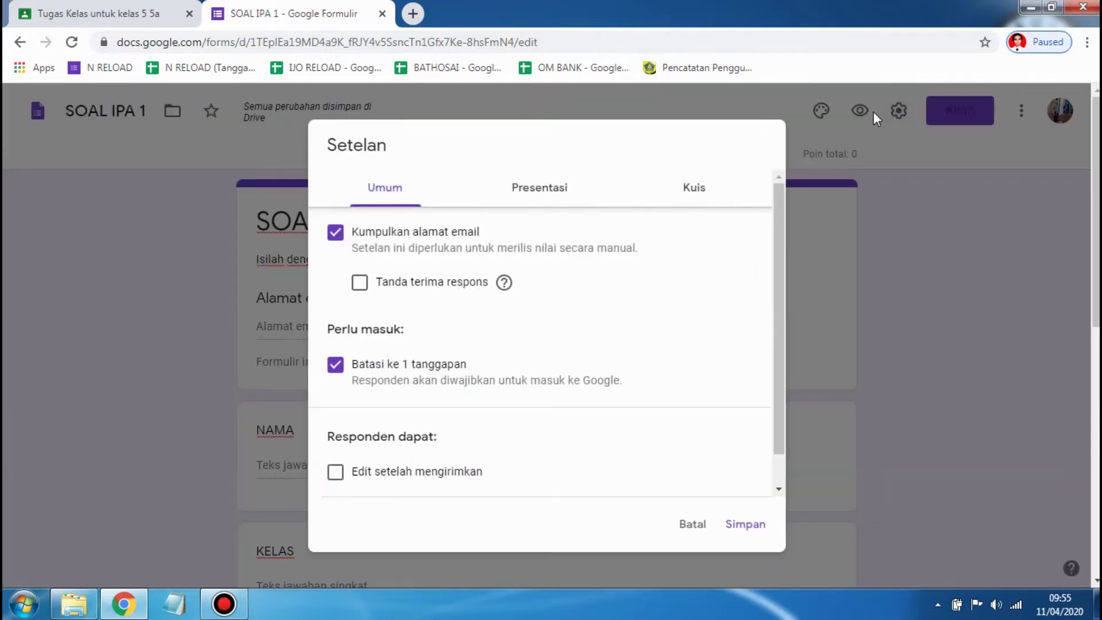
click(338, 233)
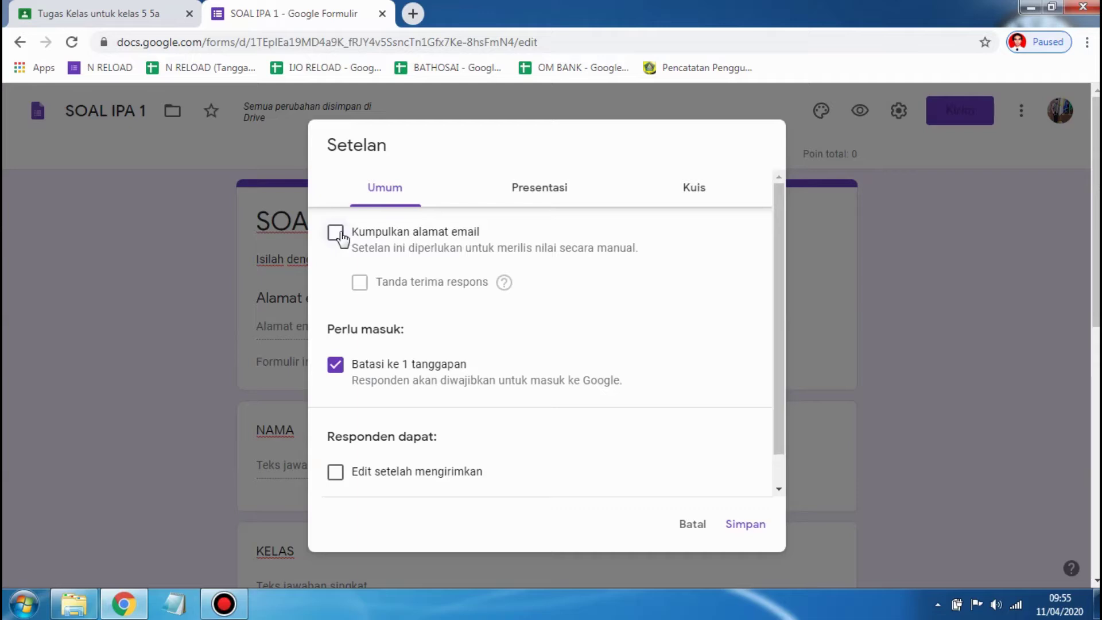
click(746, 524)
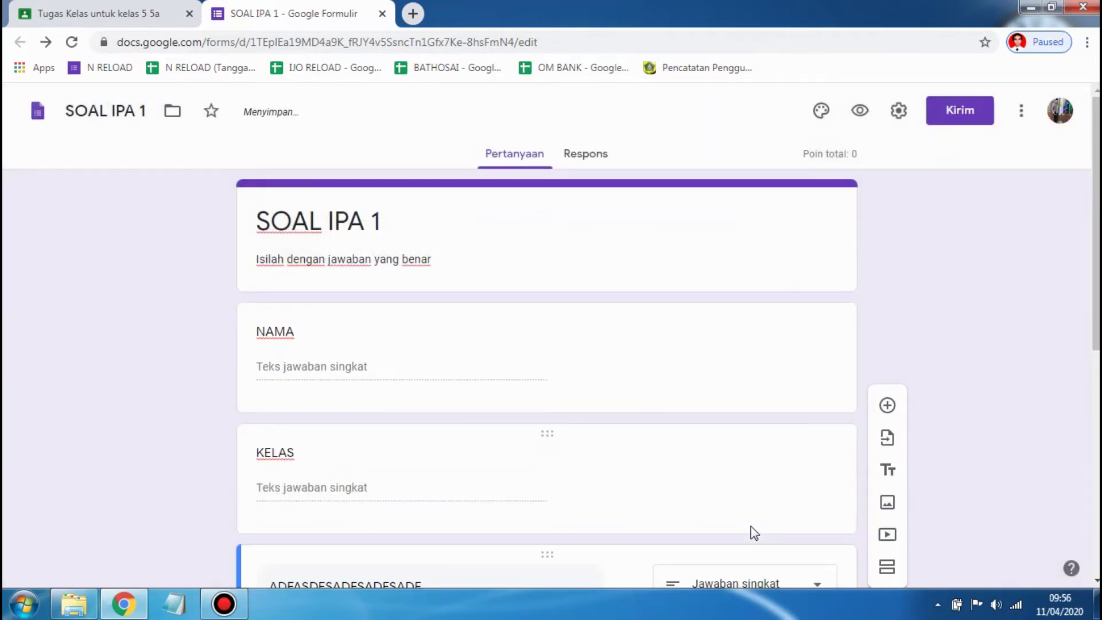
mouse_move(1096, 210)
mouse_down()
mouse_move(1096, 434)
mouse_move(1096, 208)
mouse_up()
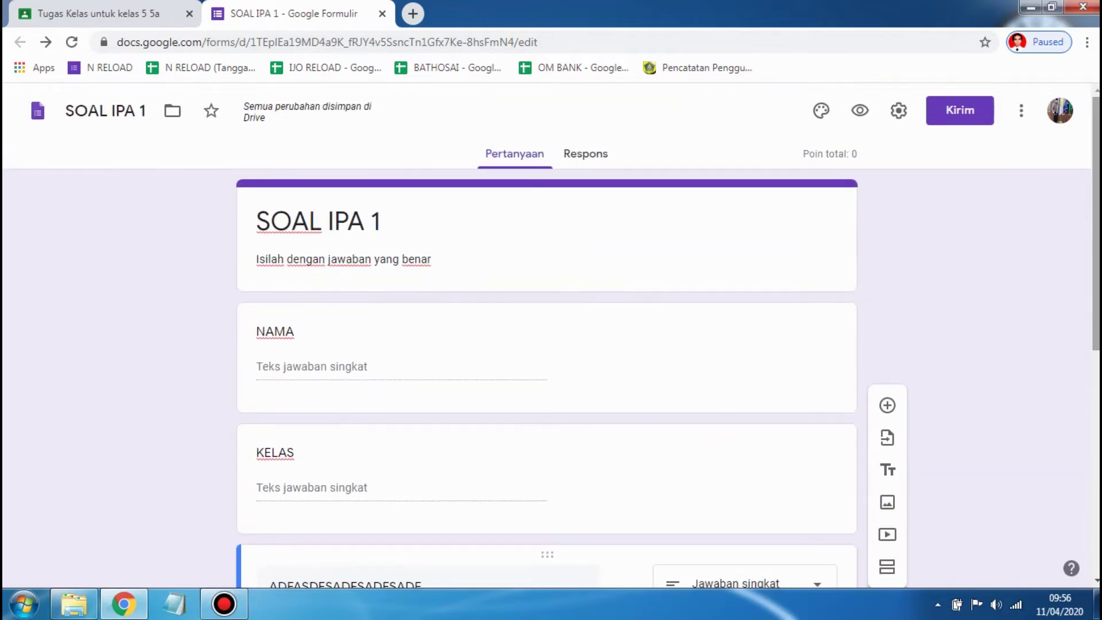
Close the form editor and post SOAL IPA 1 with Tugaskan, due Besok 23.59
click(382, 15)
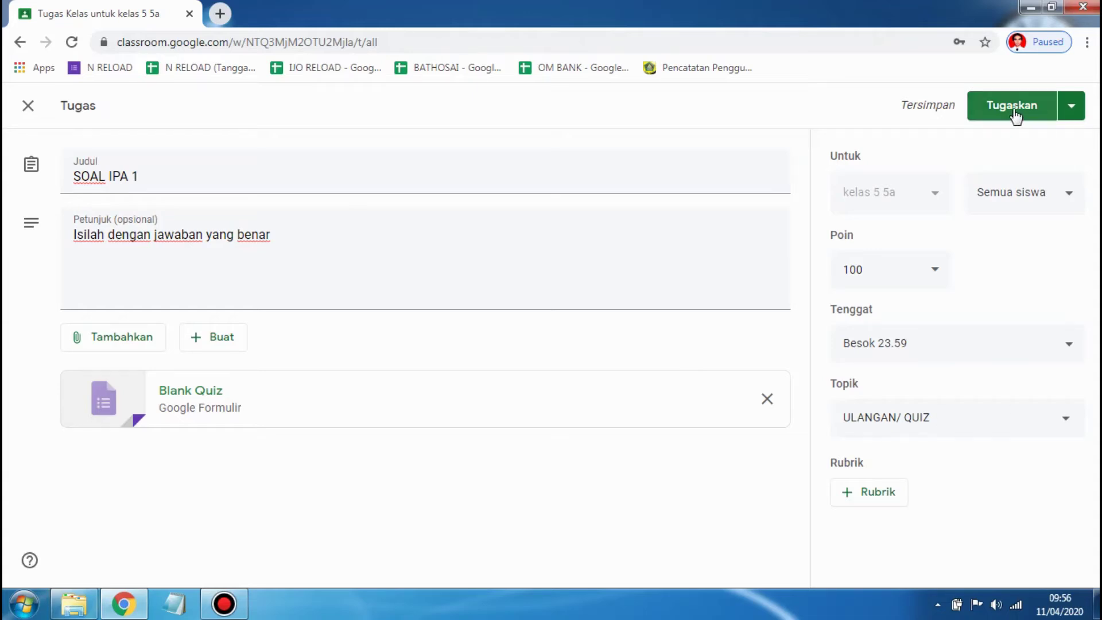
click(1071, 109)
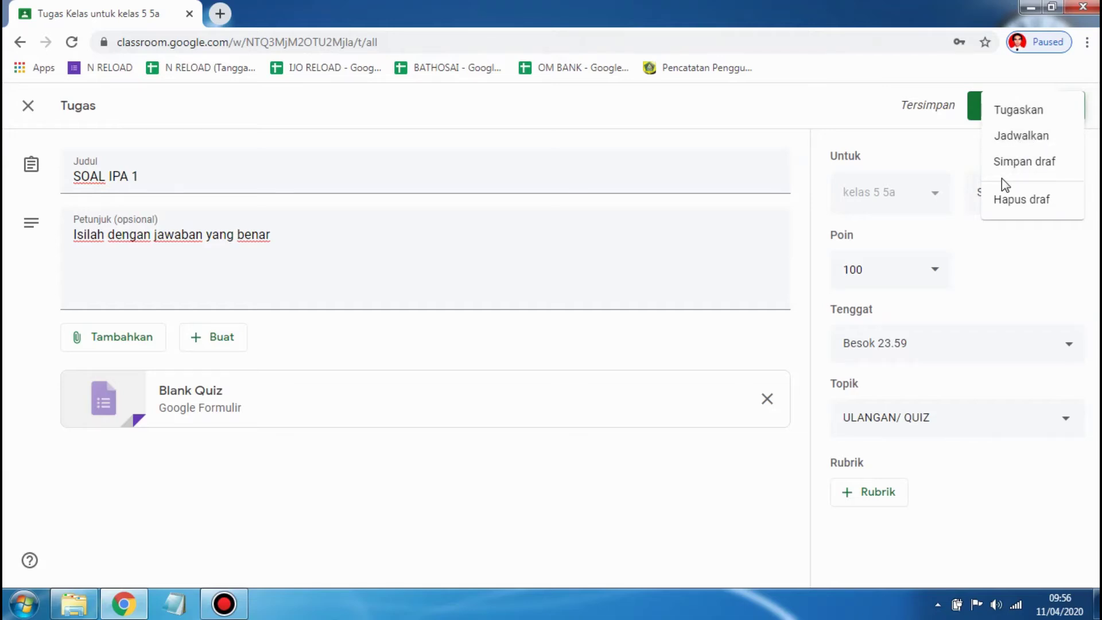
click(882, 124)
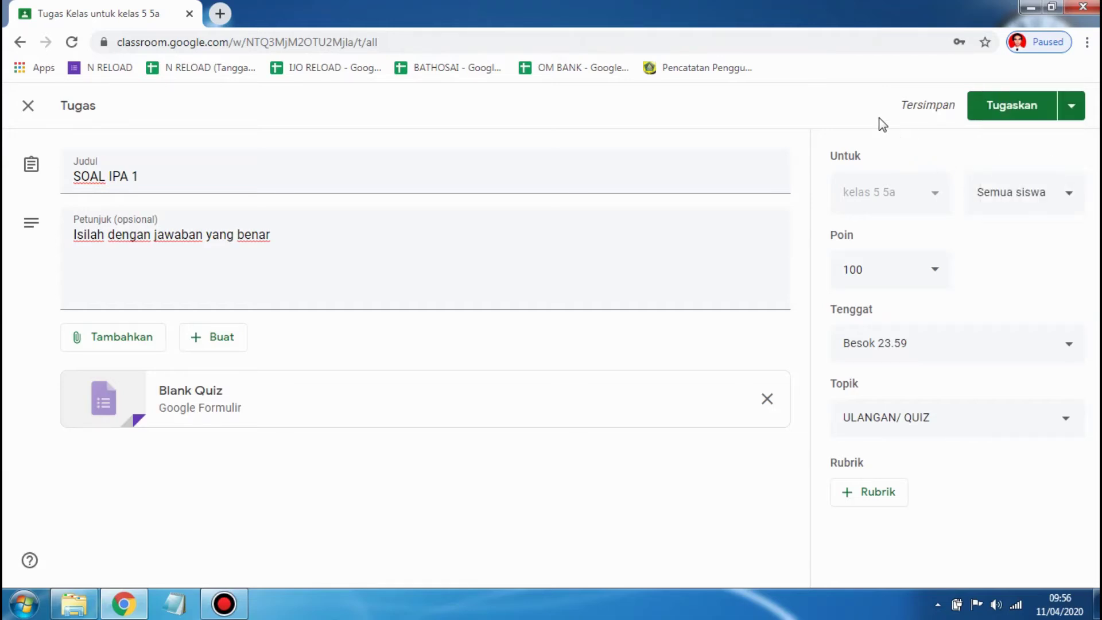
click(1004, 112)
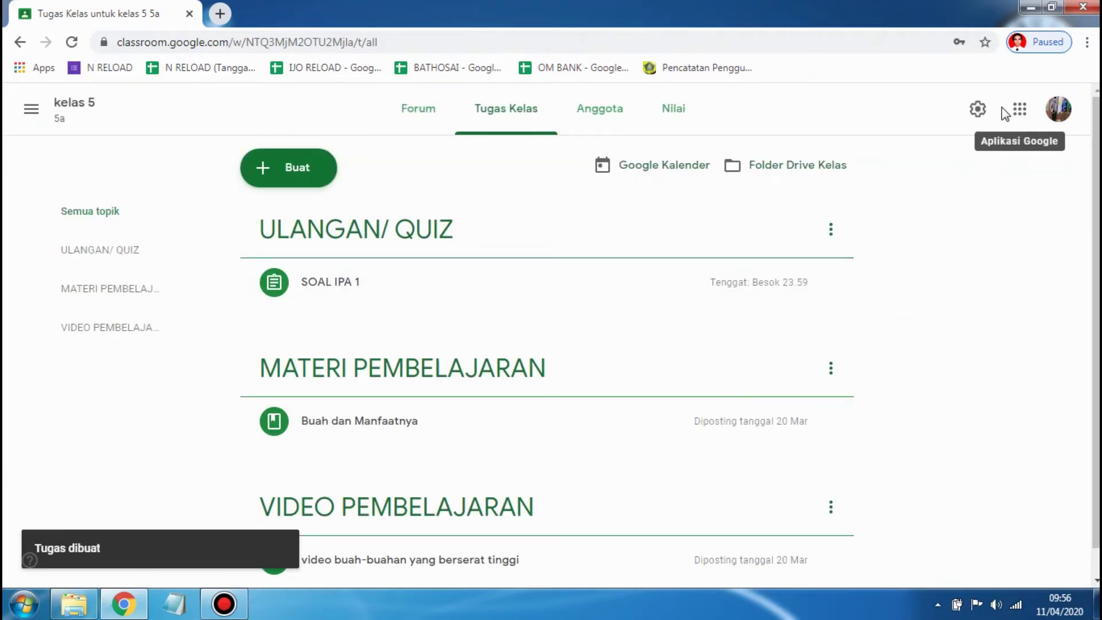
Expand the SOAL IPA 1 item in Tugas Kelas to show 2 Diserahkan
click(408, 298)
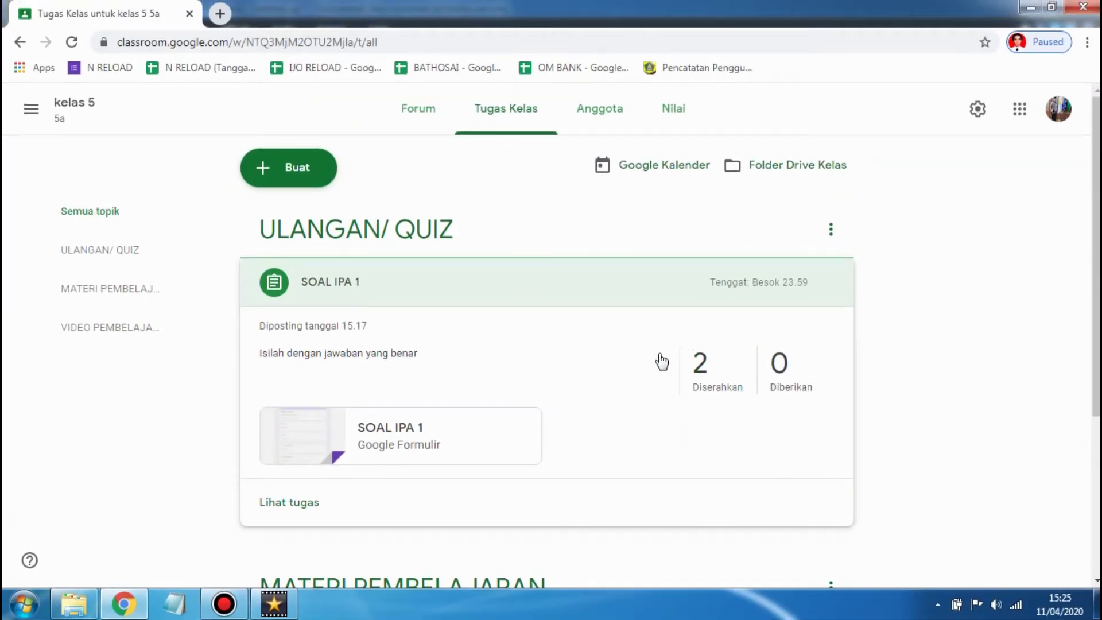
Open the handed-in work, then the attached SOAL IPA 1 Google Formulir for editing
click(718, 390)
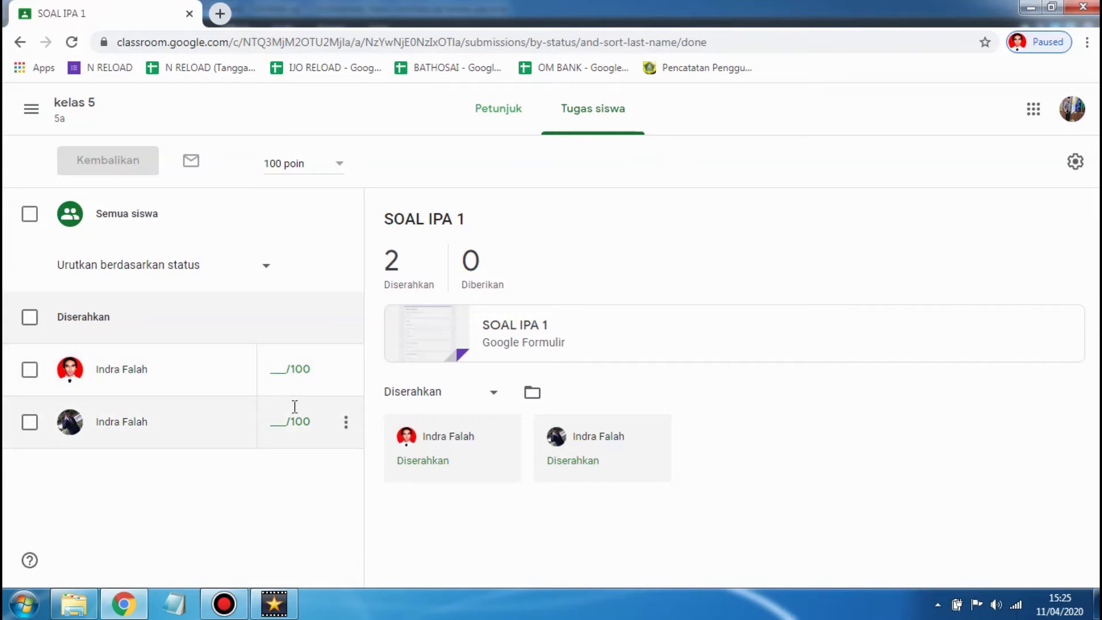
click(523, 341)
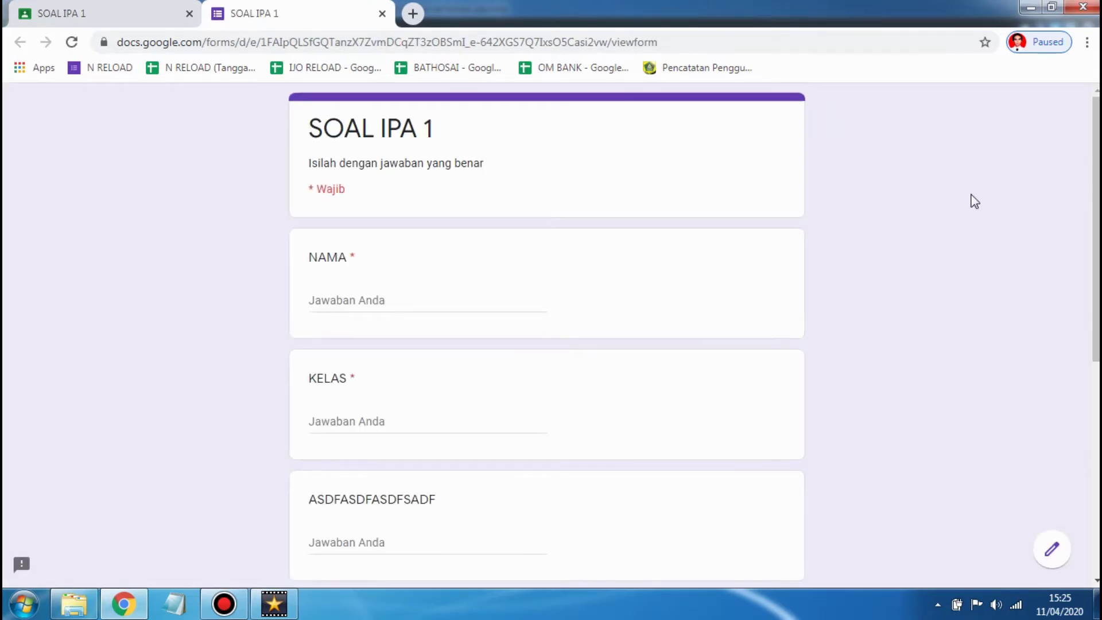
mouse_move(1097, 186)
mouse_down()
mouse_move(1096, 269)
mouse_move(1096, 187)
mouse_up()
click(1051, 556)
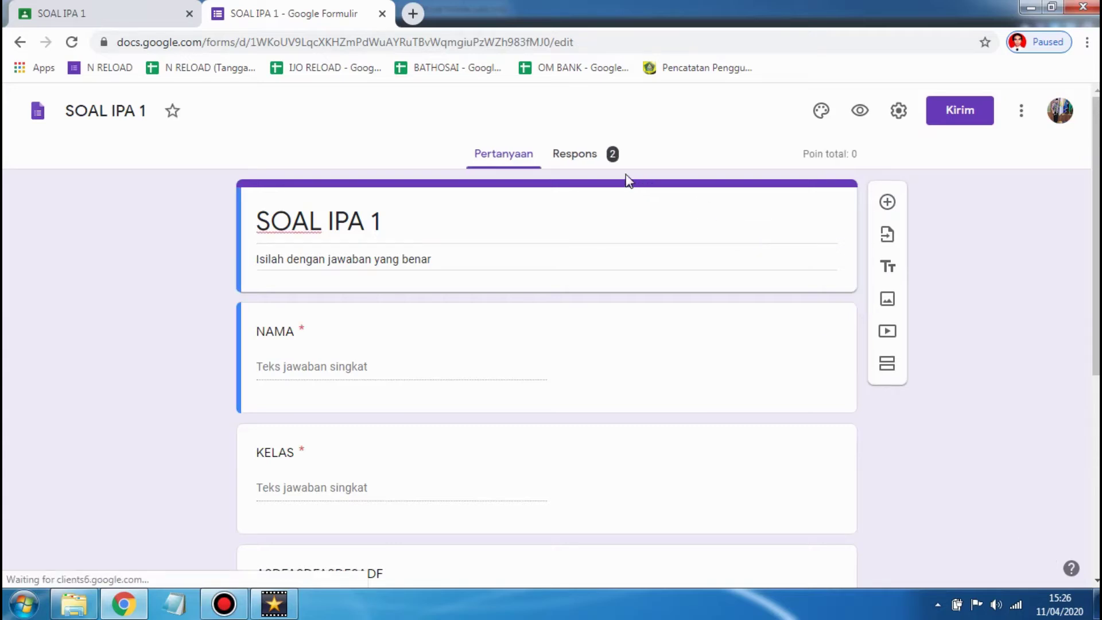
Show the quiz responses in Individual view and read through response 1
click(591, 164)
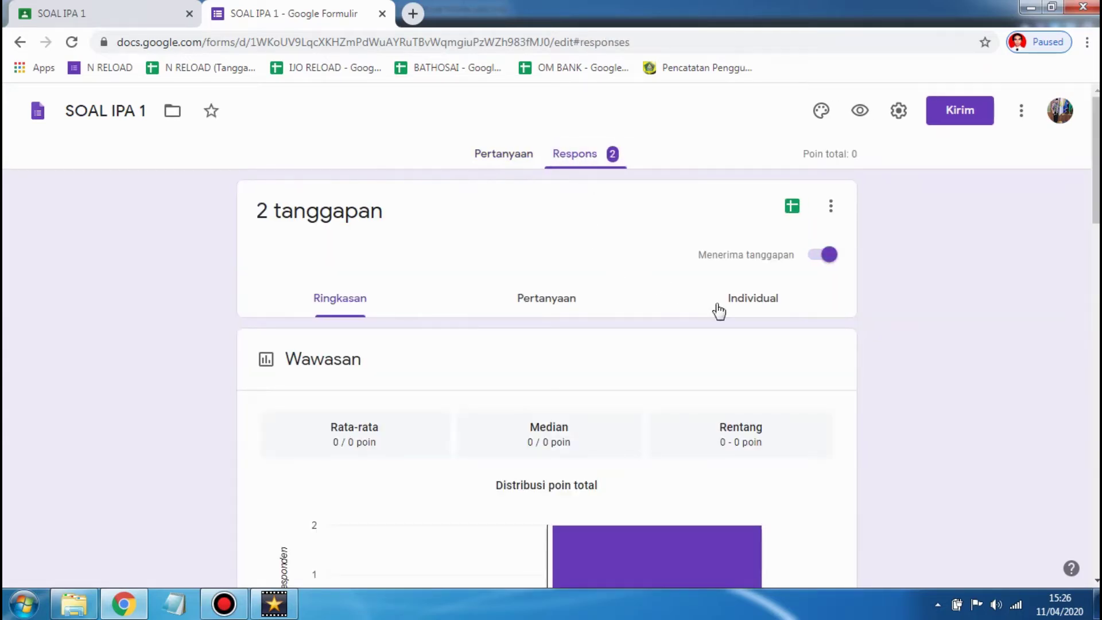
click(745, 309)
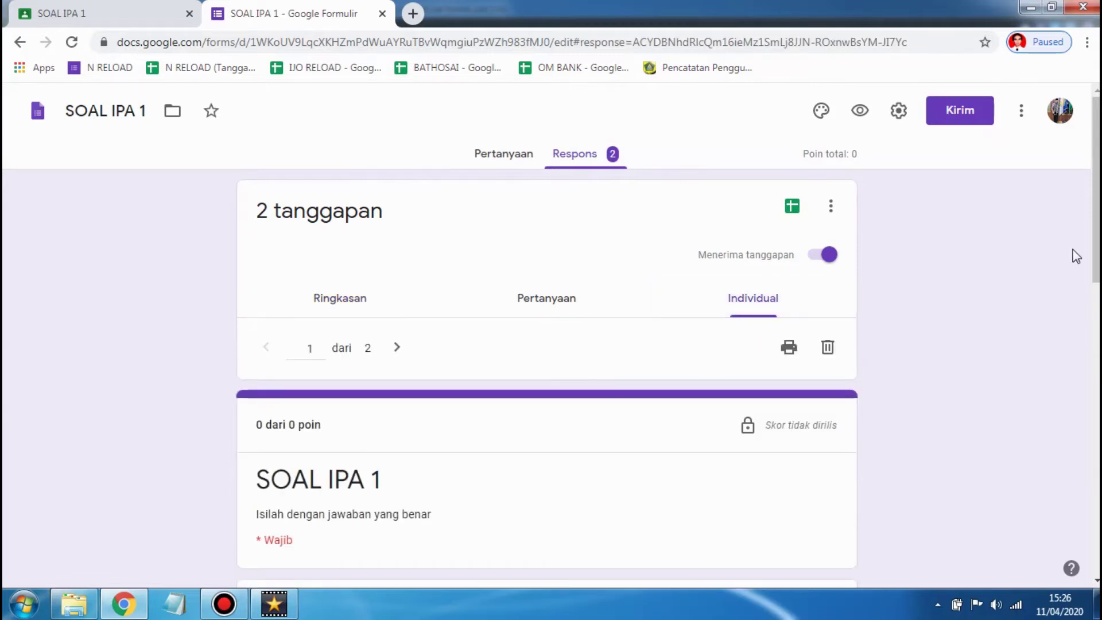
drag(1096, 235, 1091, 344)
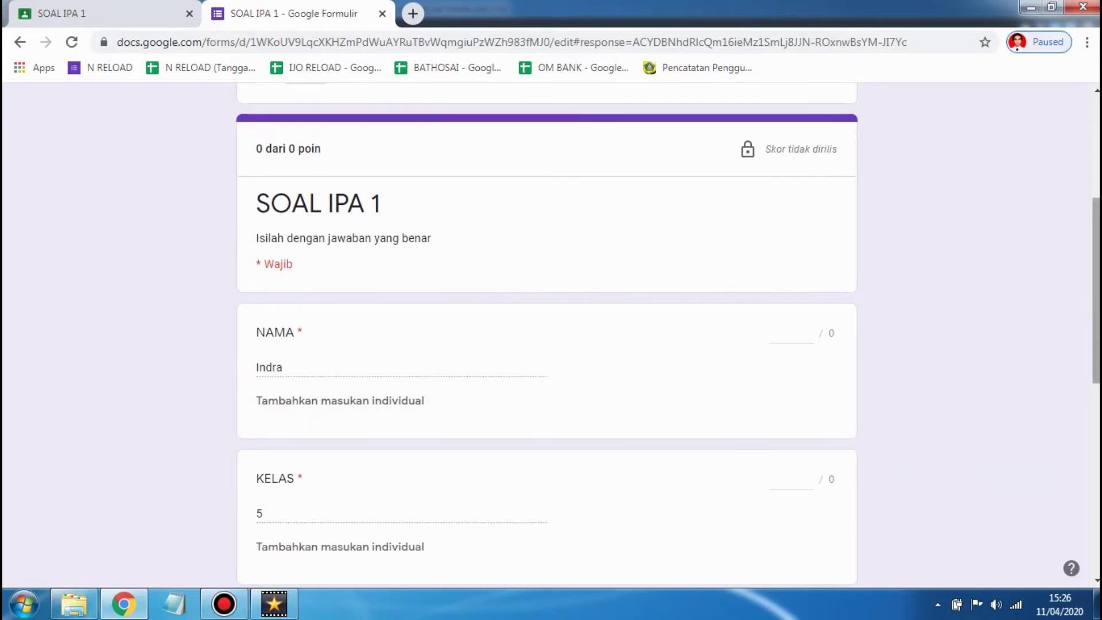
scroll(1095, 321, down, 4)
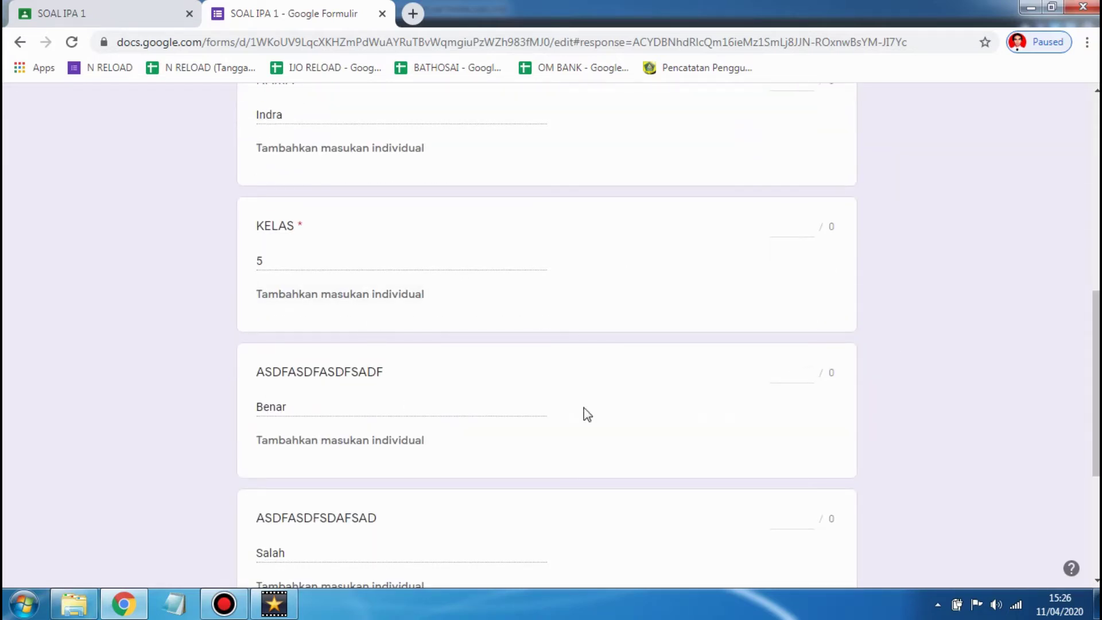
scroll(1096, 384, down, 4)
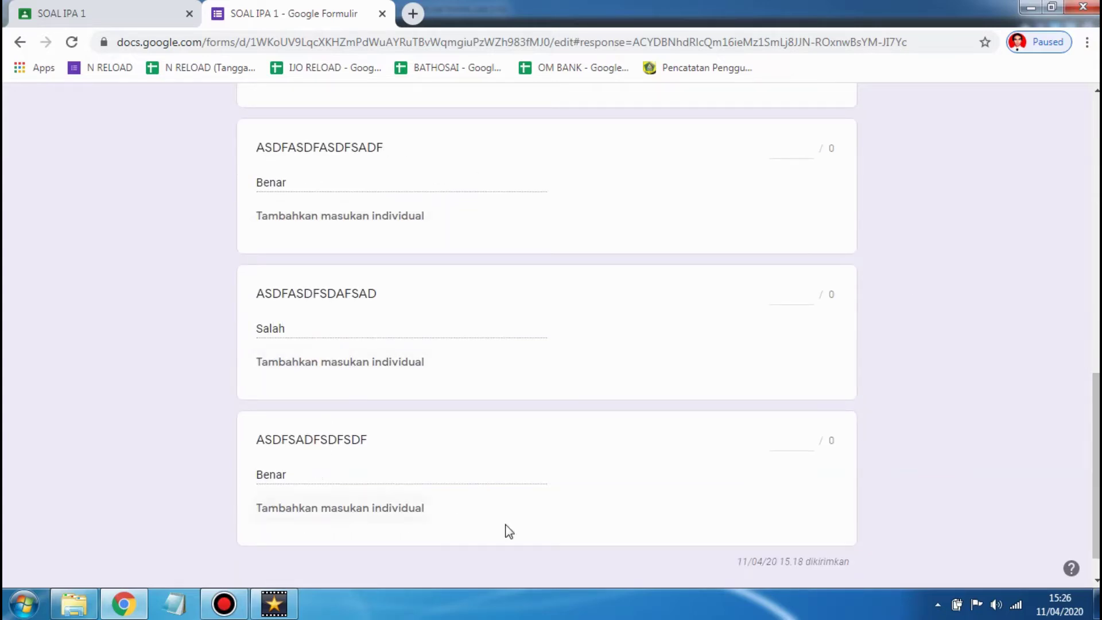
drag(1095, 454, 1095, 229)
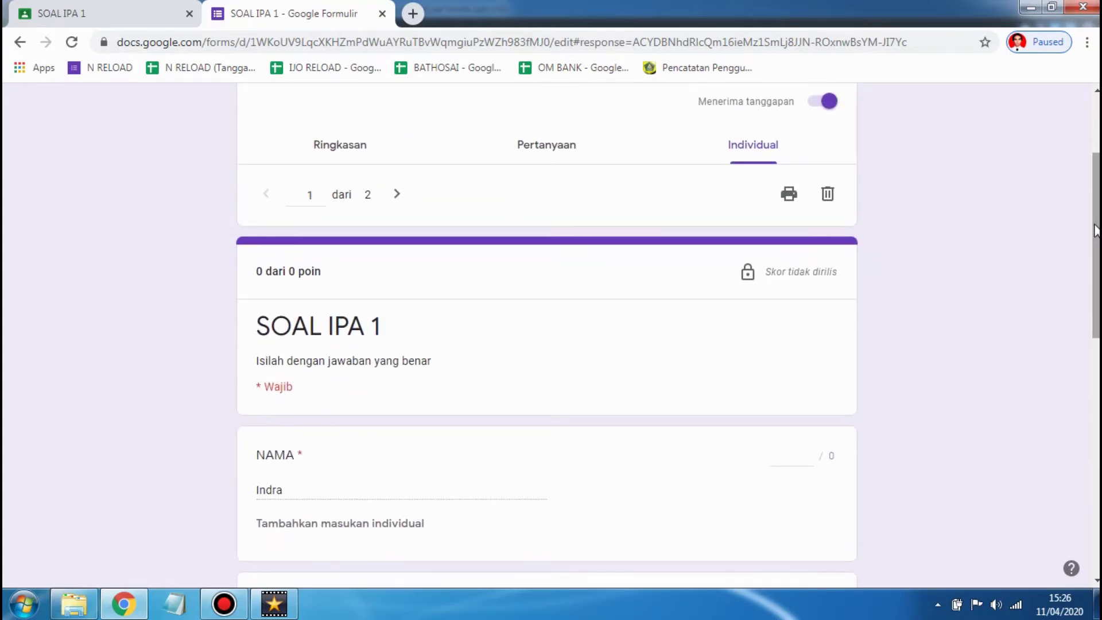
drag(1096, 231, 1096, 173)
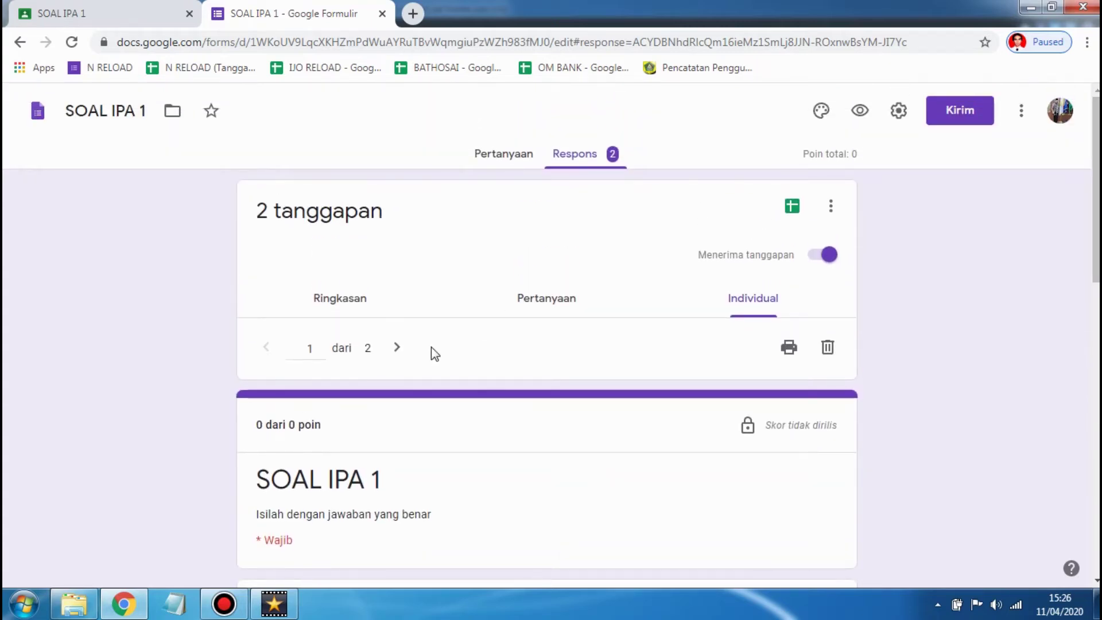
View response 2 of 2, then start linking the responses to a spreadsheet
click(397, 348)
drag(1095, 244, 1098, 503)
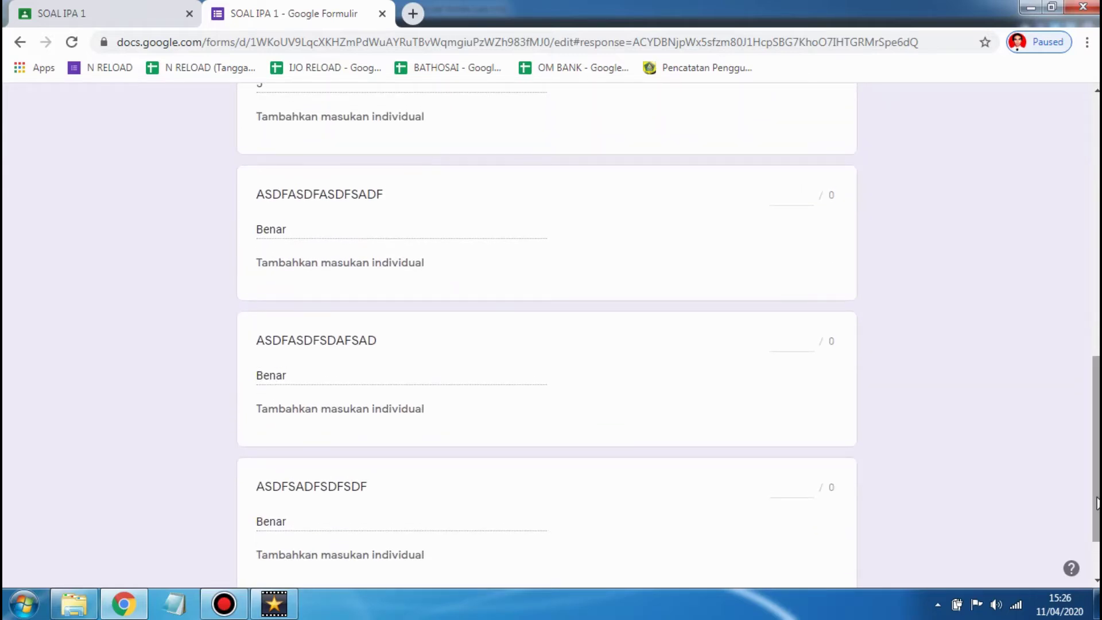
drag(1097, 503, 1097, 398)
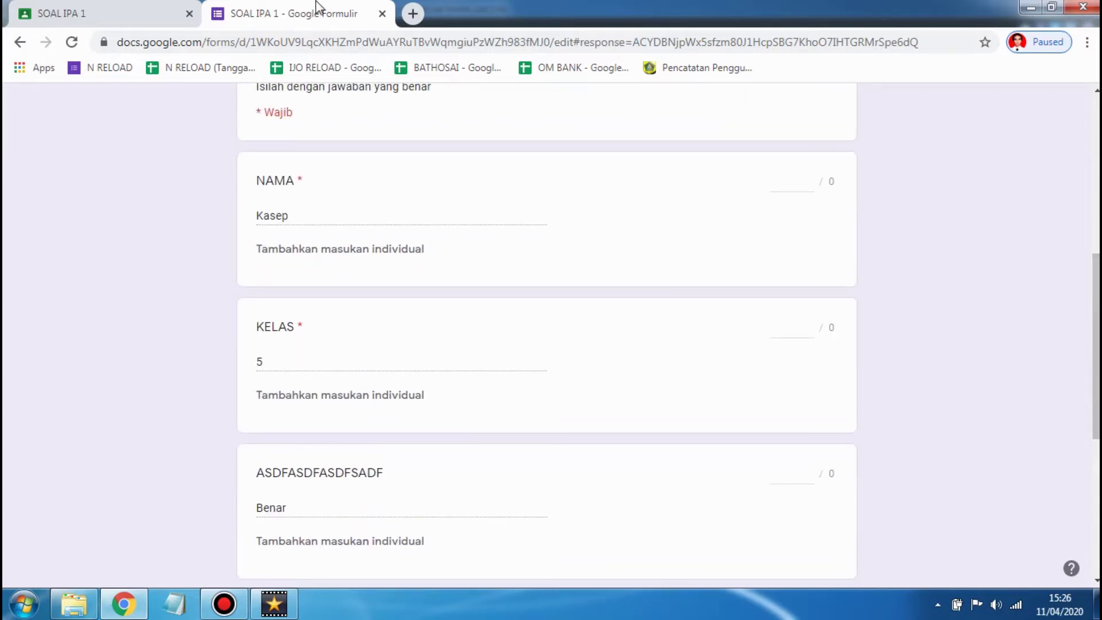
click(95, 8)
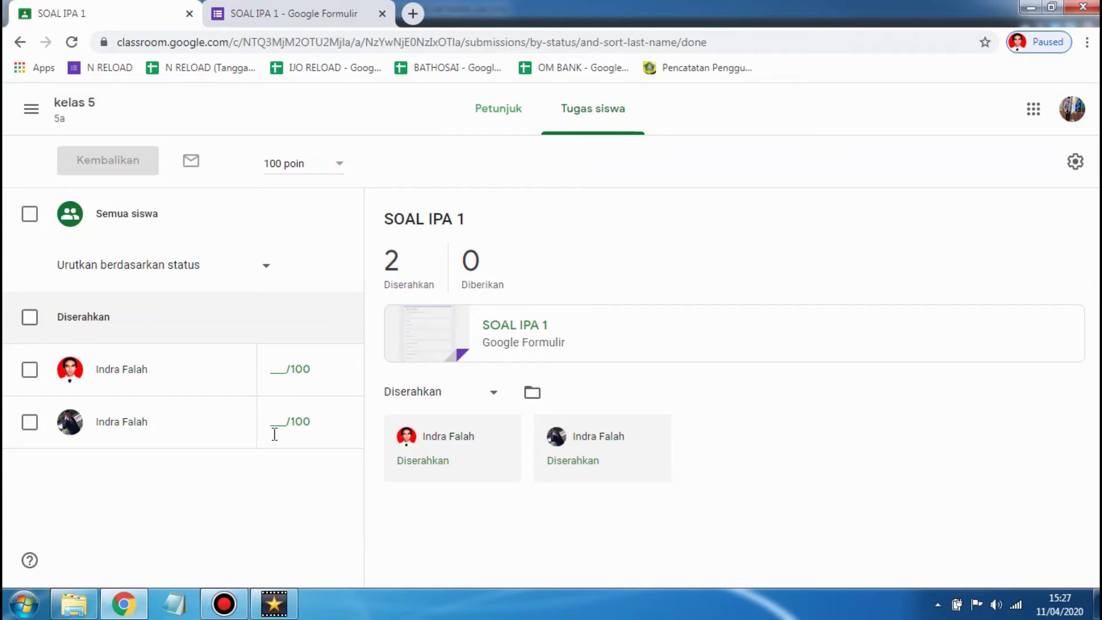
click(282, 8)
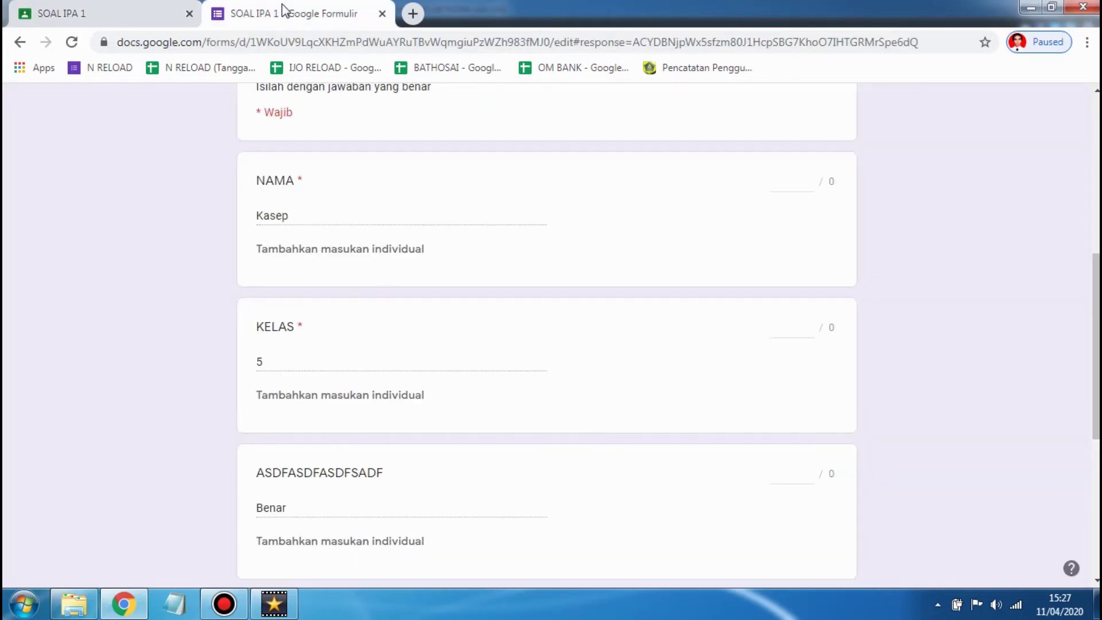
drag(1097, 325, 1097, 167)
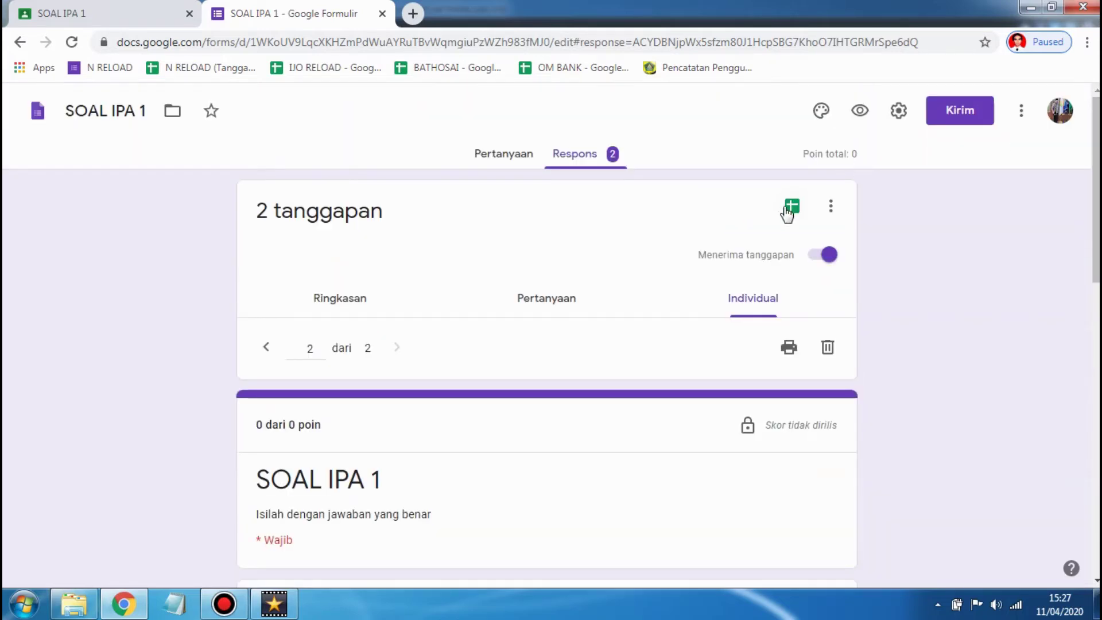
click(791, 207)
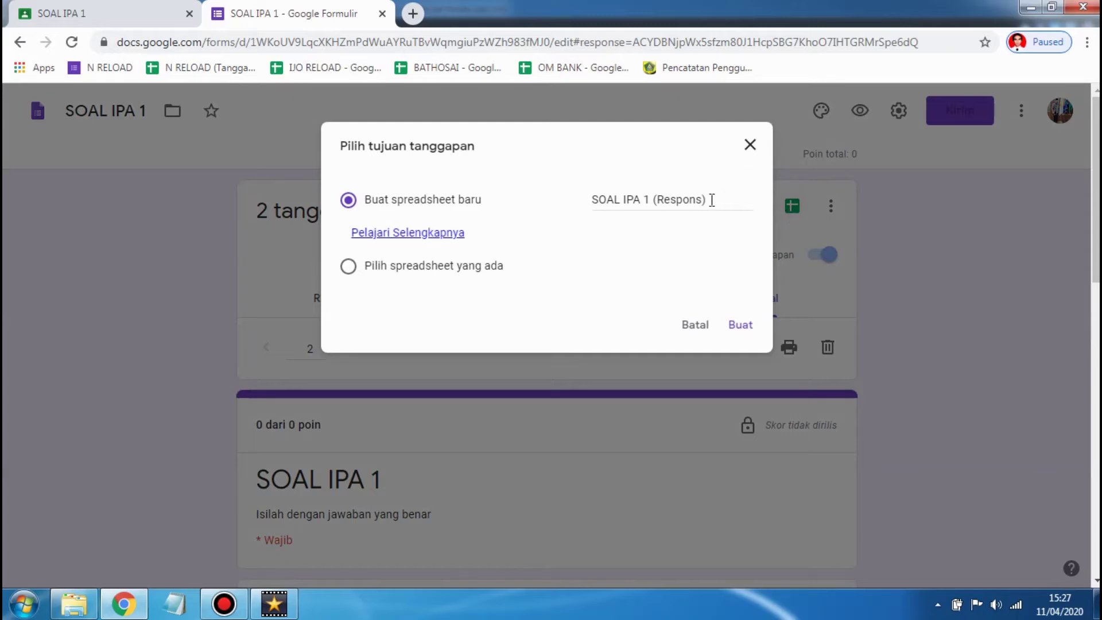
Create a new linked response spreadsheet named 'SOAL IPA 1'
click(711, 199)
key(BackSpace)
key(BackSpace)
key(BackSpace)
key(BackSpace)
key(BackSpace)
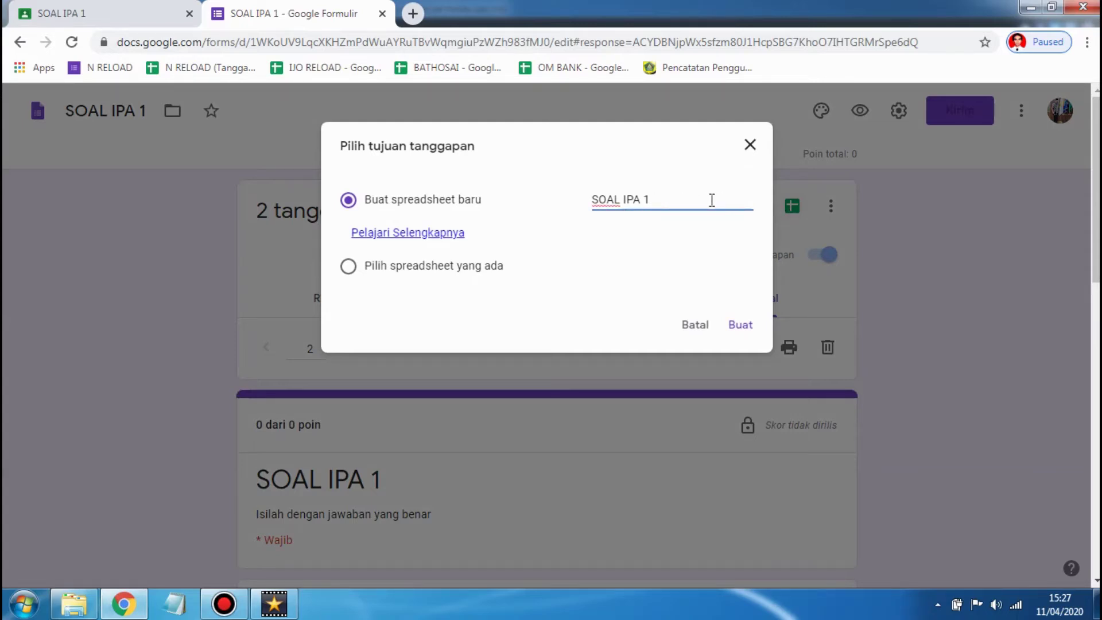
click(739, 325)
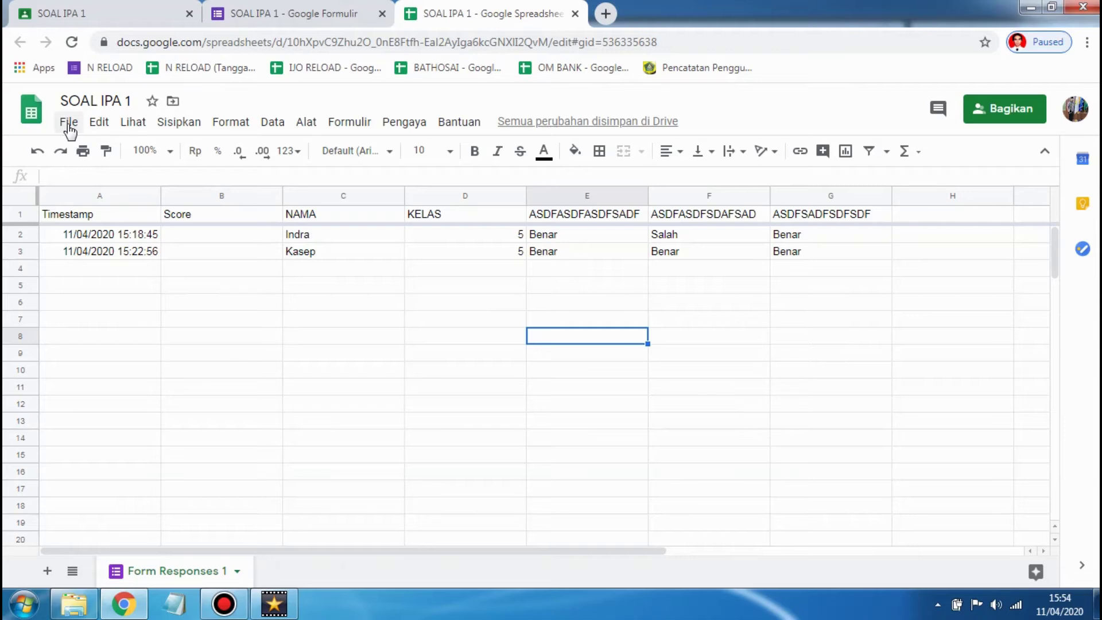
Download the sheet as Microsoft Excel (.xlsx) and open SOAL IPA 1.xlsx
click(69, 125)
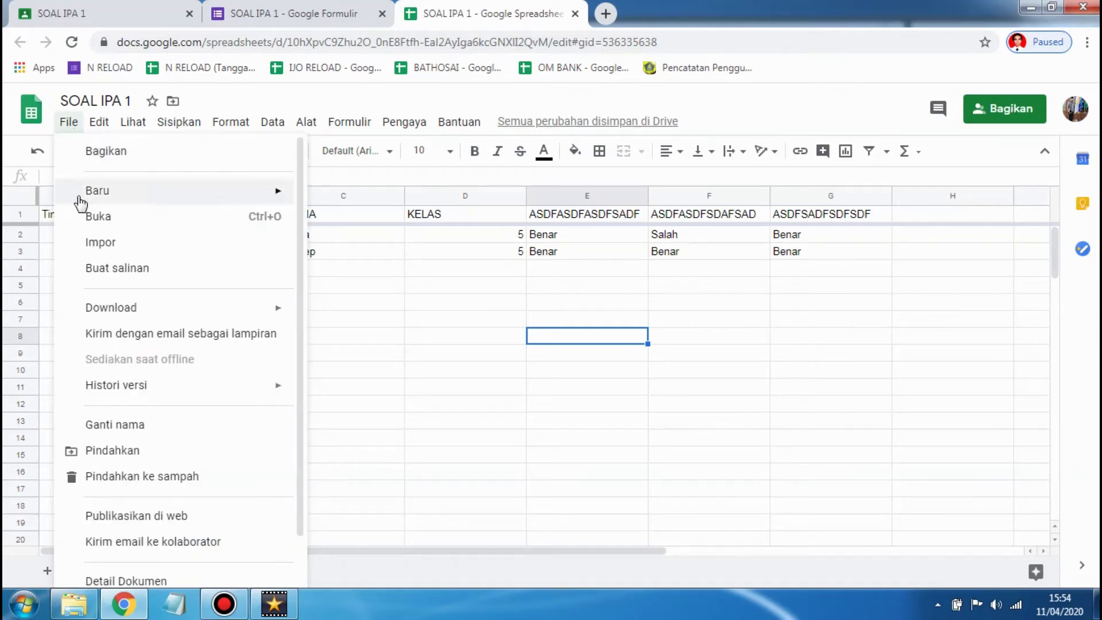
mouse_move(176, 319)
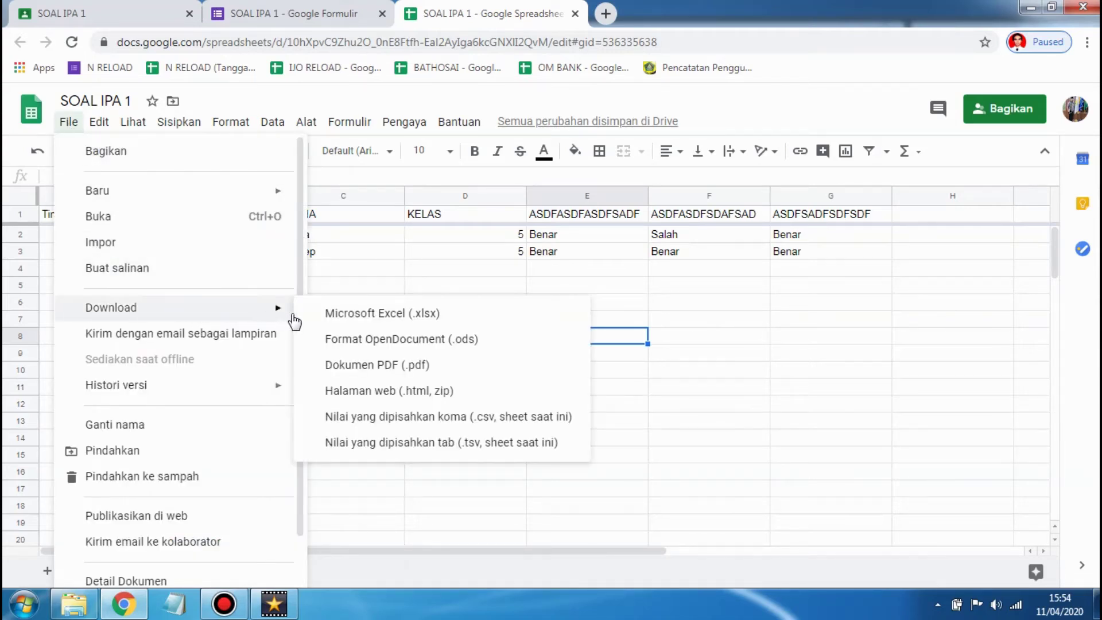
click(344, 315)
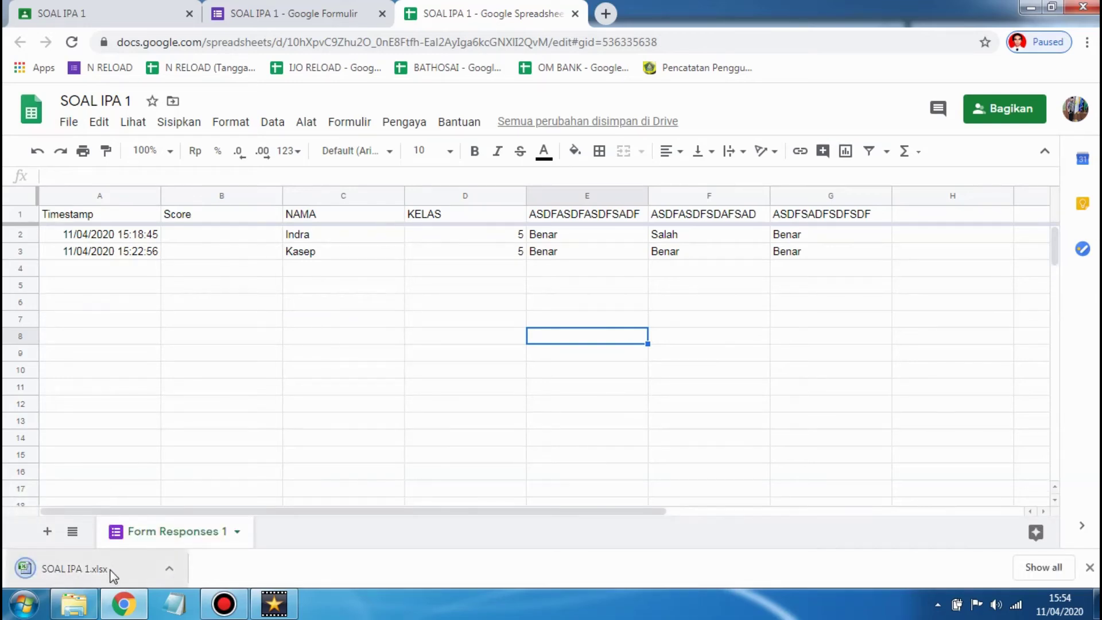
click(111, 572)
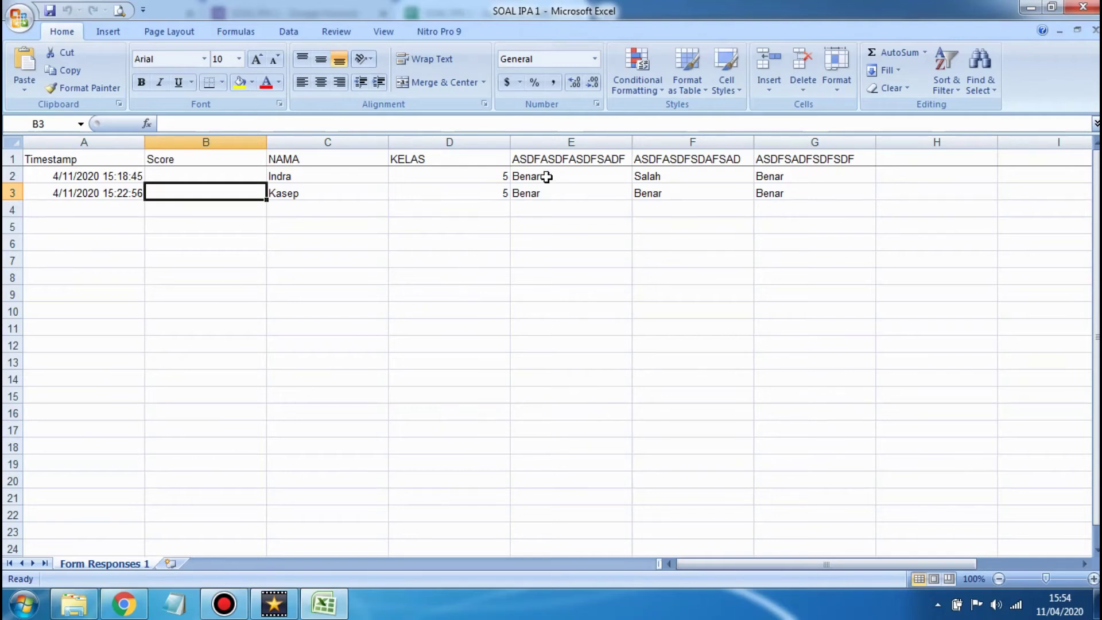
Enter a Score of 90 for the first response in Excel
click(544, 177)
key(Right)
key(Right)
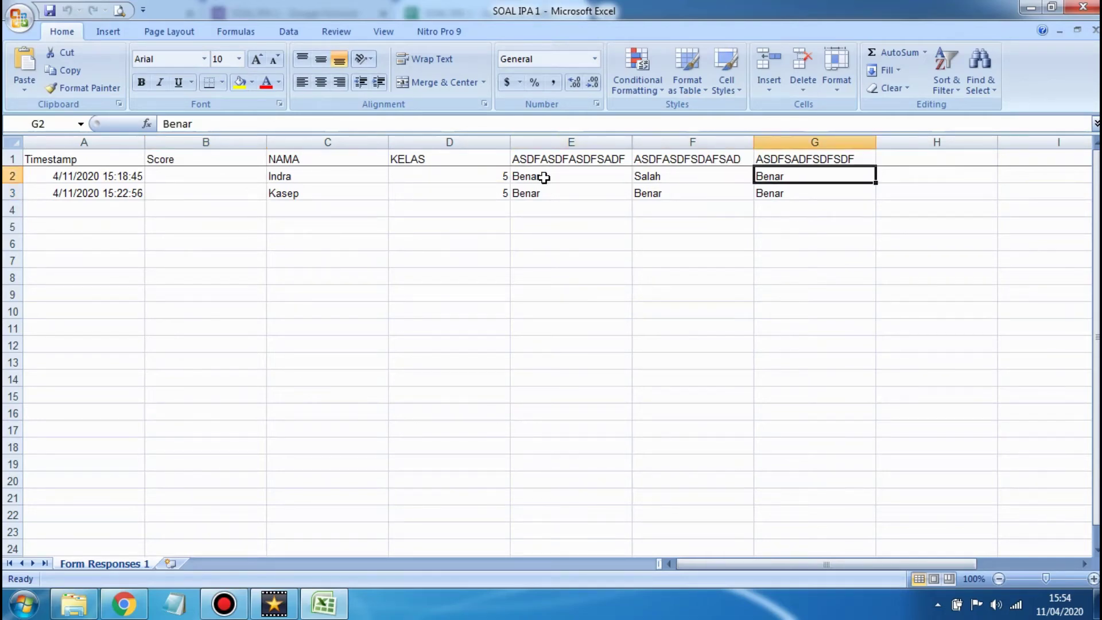
key(Left)
key(Left)
key(Right)
key(Right)
key(Left)
key(Left)
key(Left)
key(Left)
key(Left)
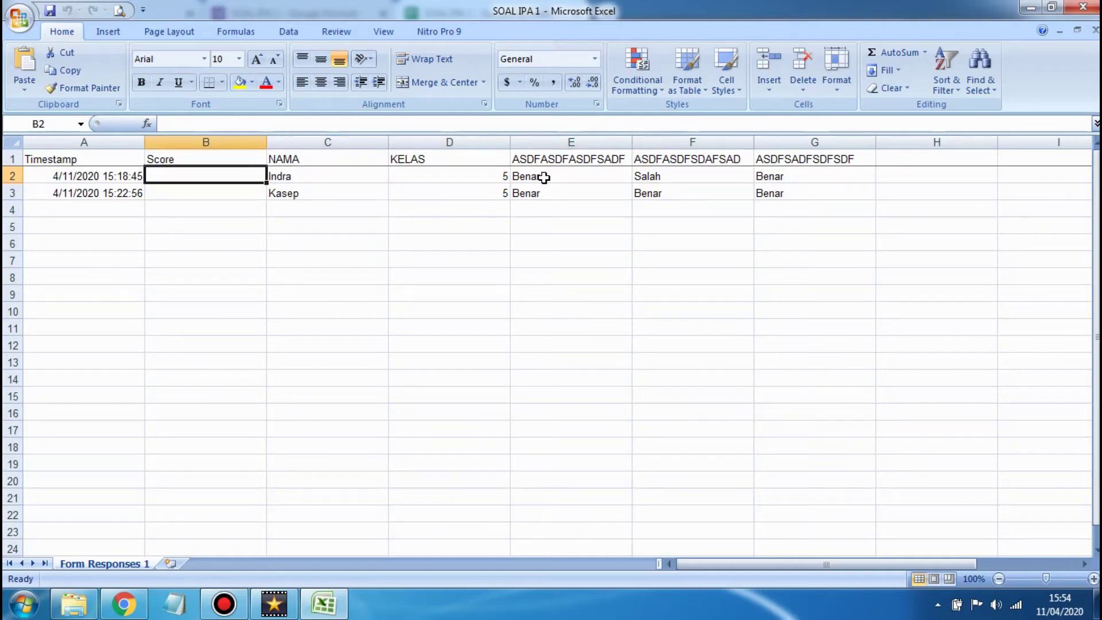
text(90)
key(Return)
Enter a Score of 100 for the second response and check both scores
key(Right)
key(Left)
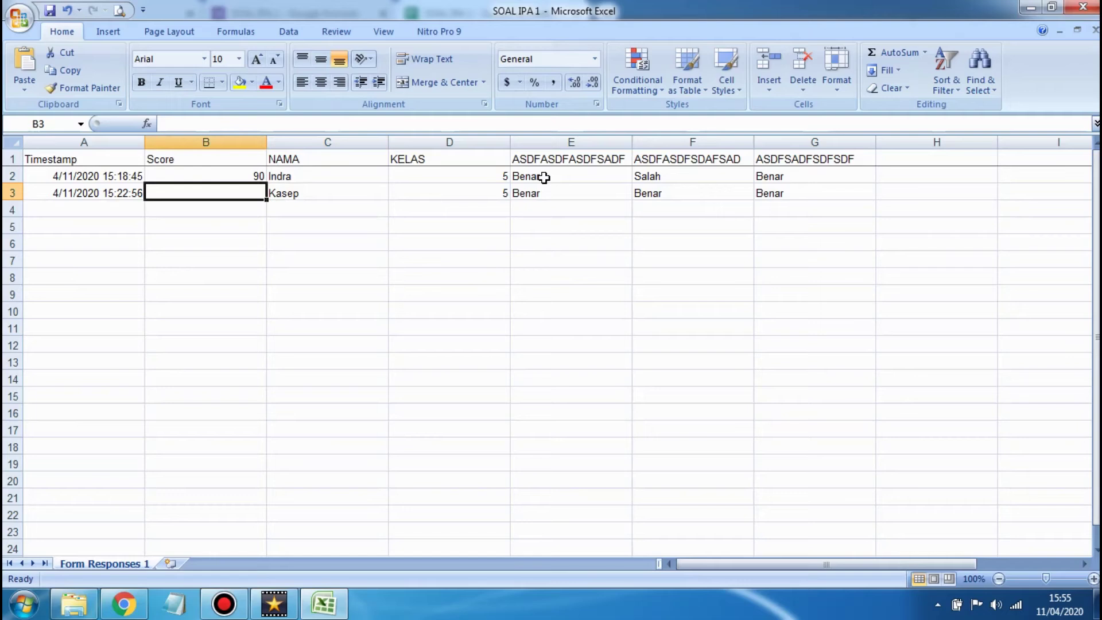
text(100)
key(Return)
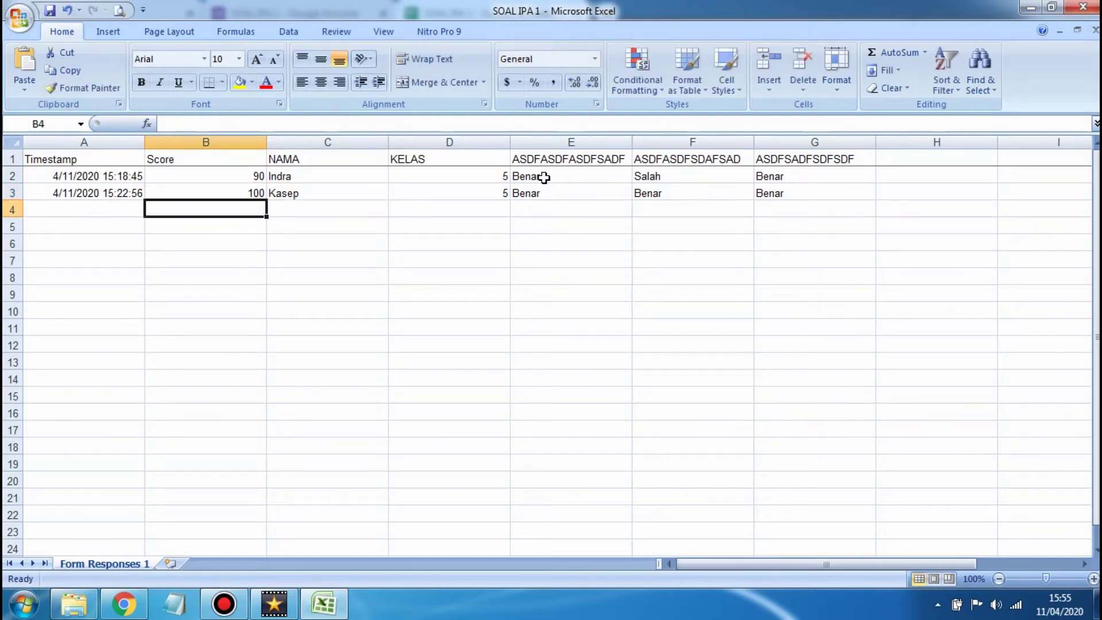
key(Right)
key(Right)
key(Right)
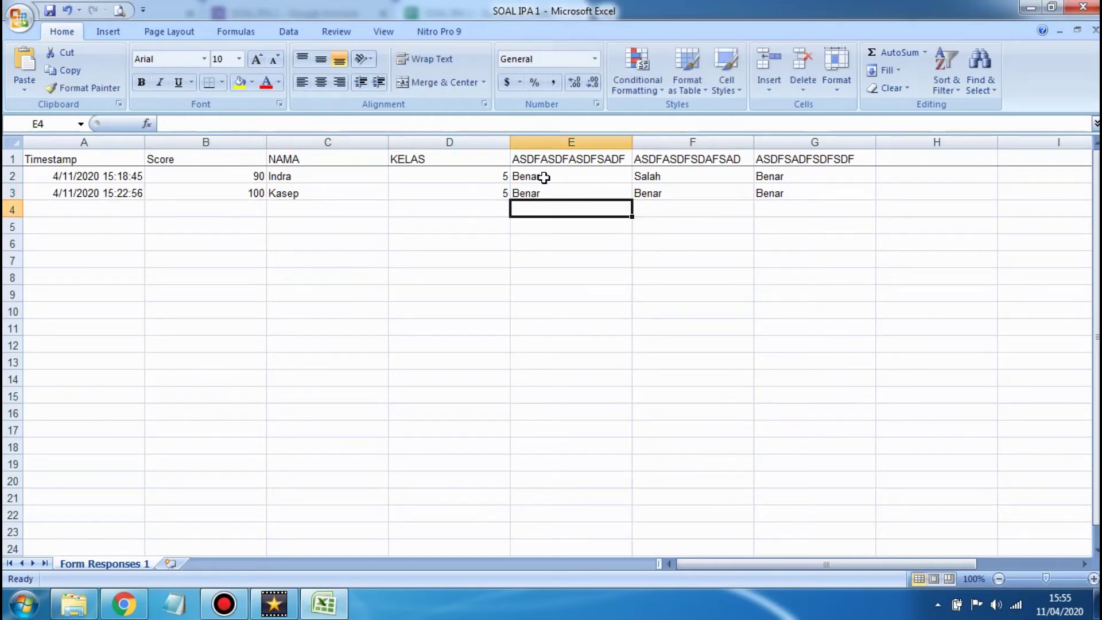
key(Left)
key(Left)
key(Left)
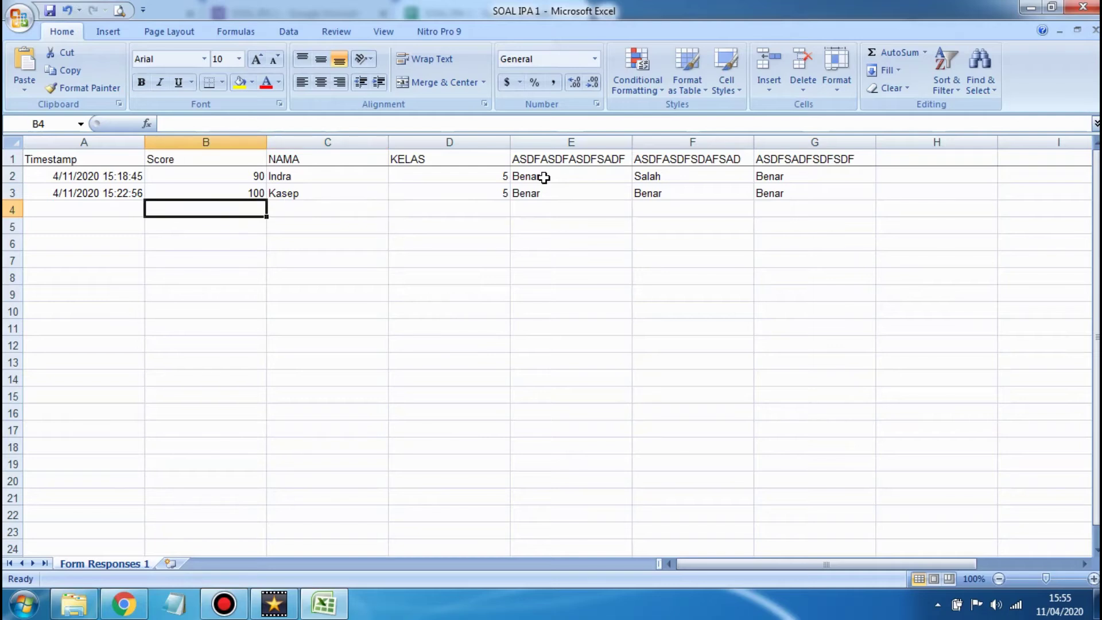
key(Up)
key(Up)
key(Down)
key(Down)
key(Up)
key(Down)
key(Up)
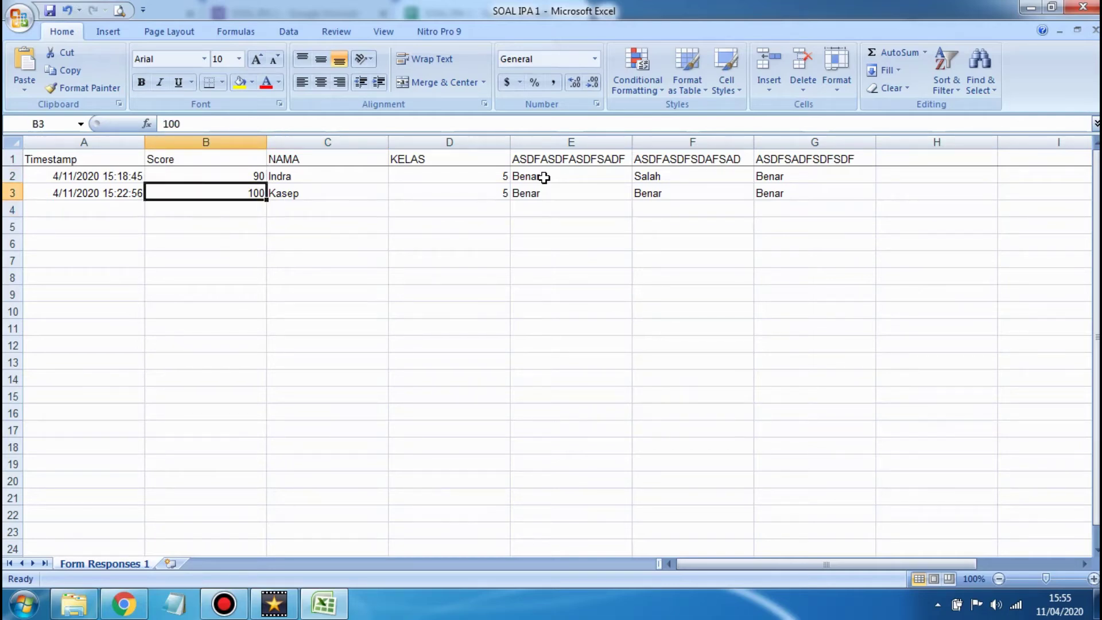
click(133, 604)
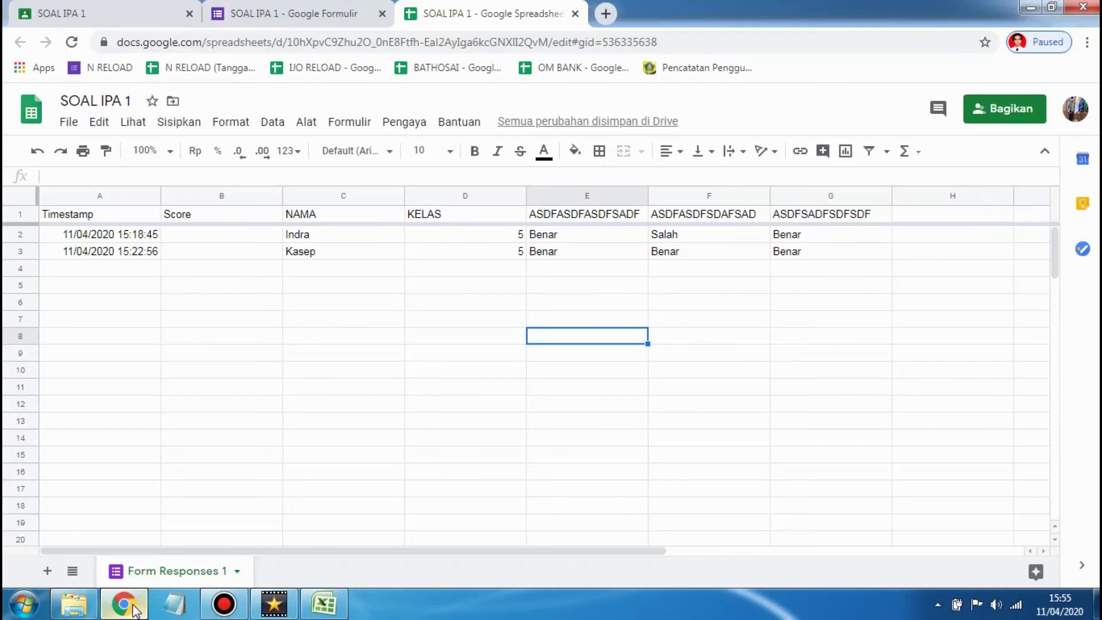
In the responses spreadsheet, type a Score of 90 into cell B2
click(95, 12)
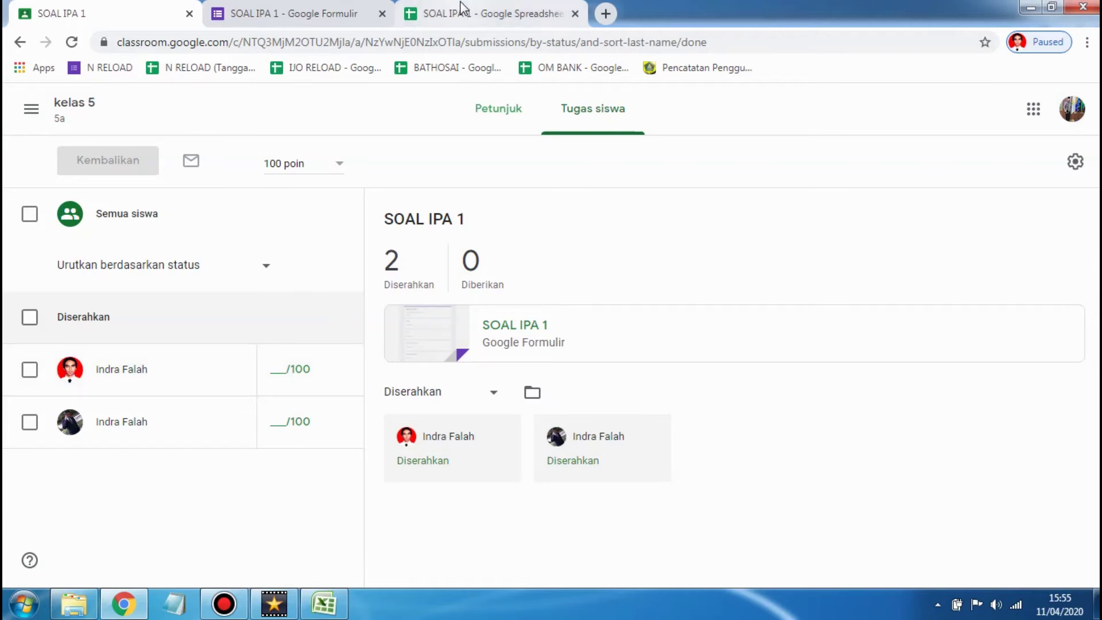
click(333, 613)
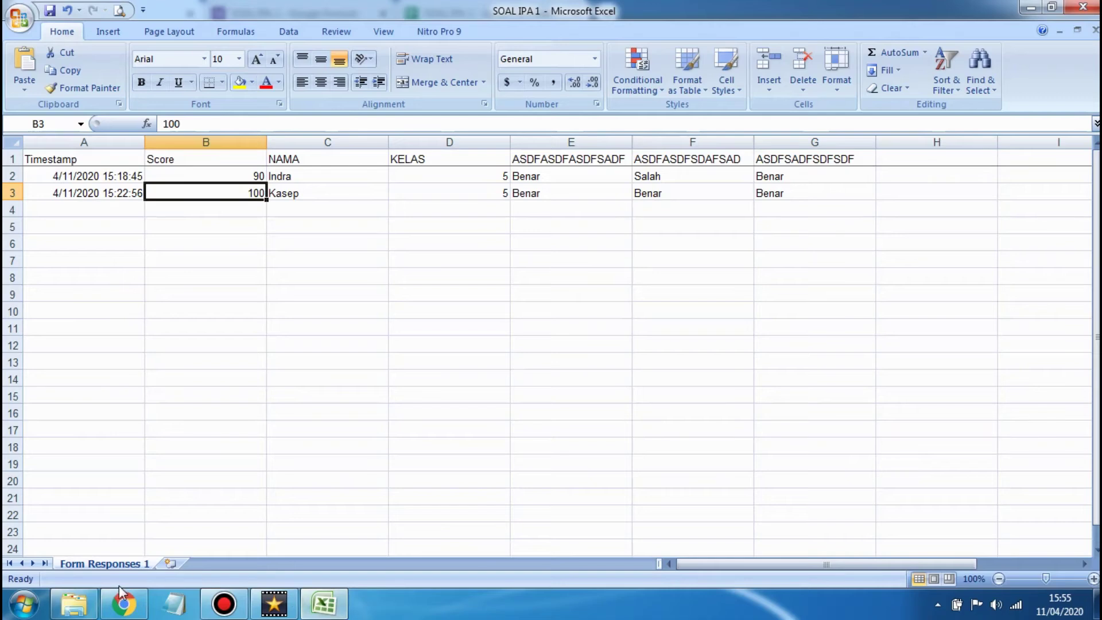
click(130, 611)
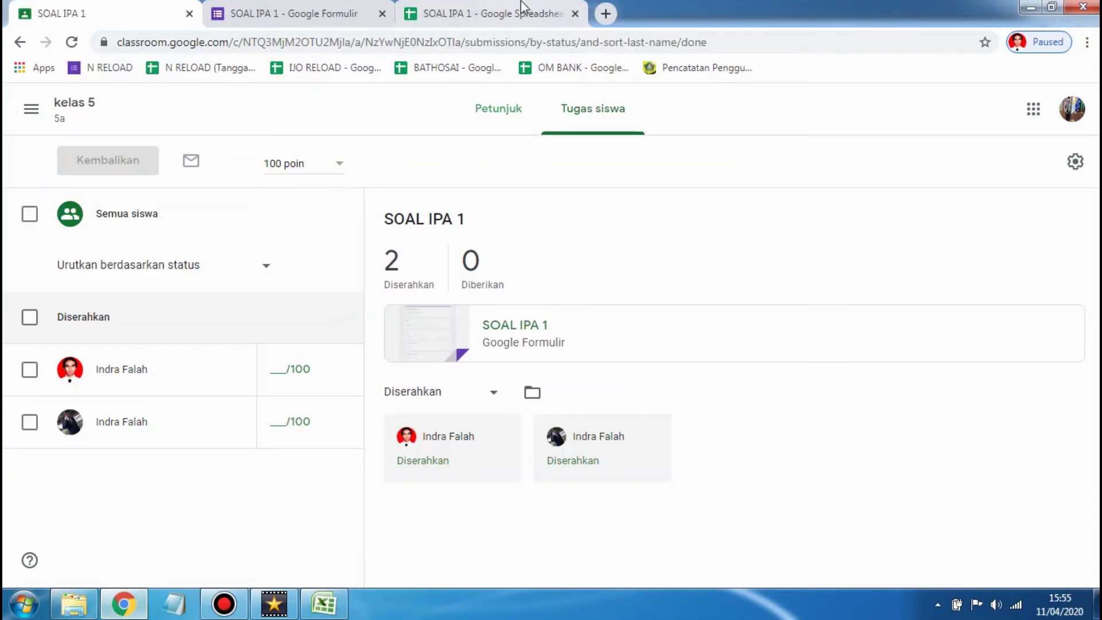
click(522, 11)
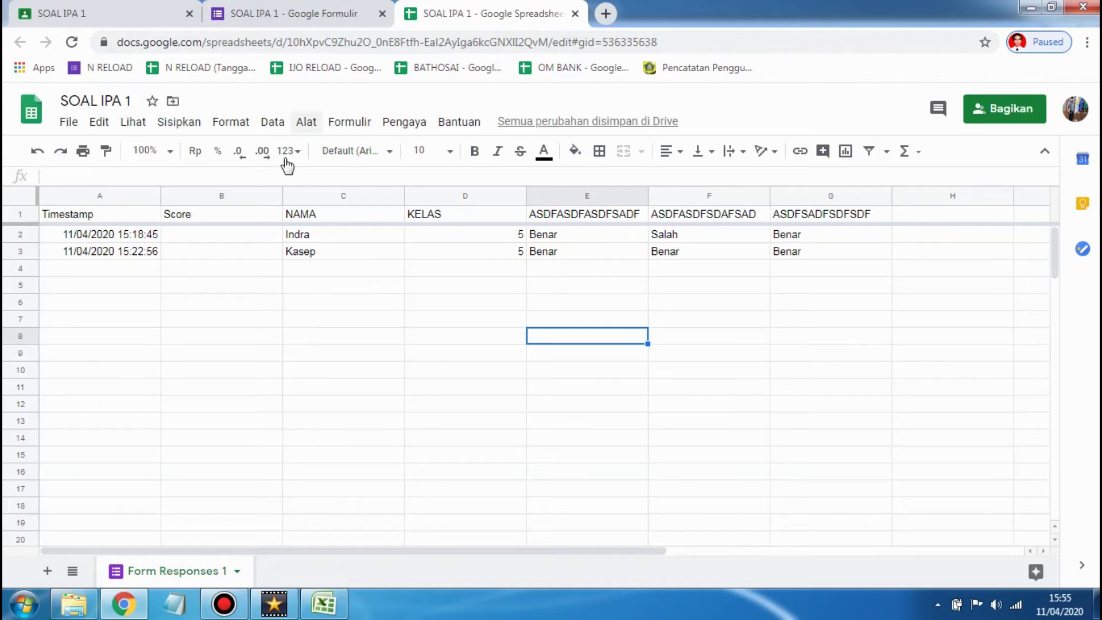
click(231, 239)
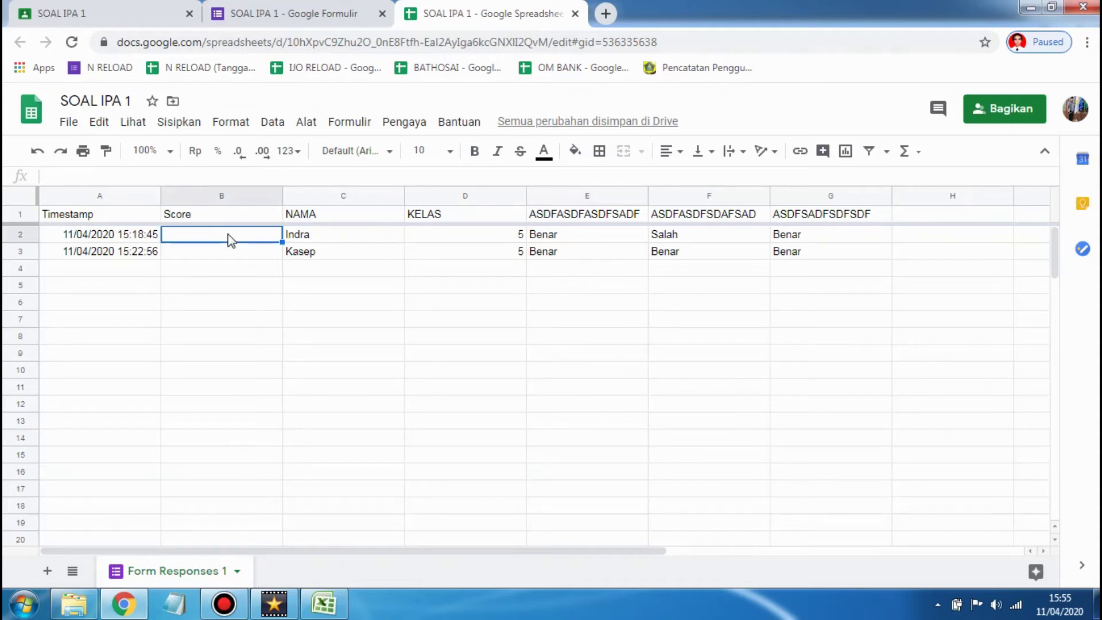
text(90)
key(Return)
Clear cell B2 by pasting an empty cell, then re-enter 90
click(230, 238)
key(Right)
key(Right)
key(Right)
key(Right)
key(Right)
key(Right)
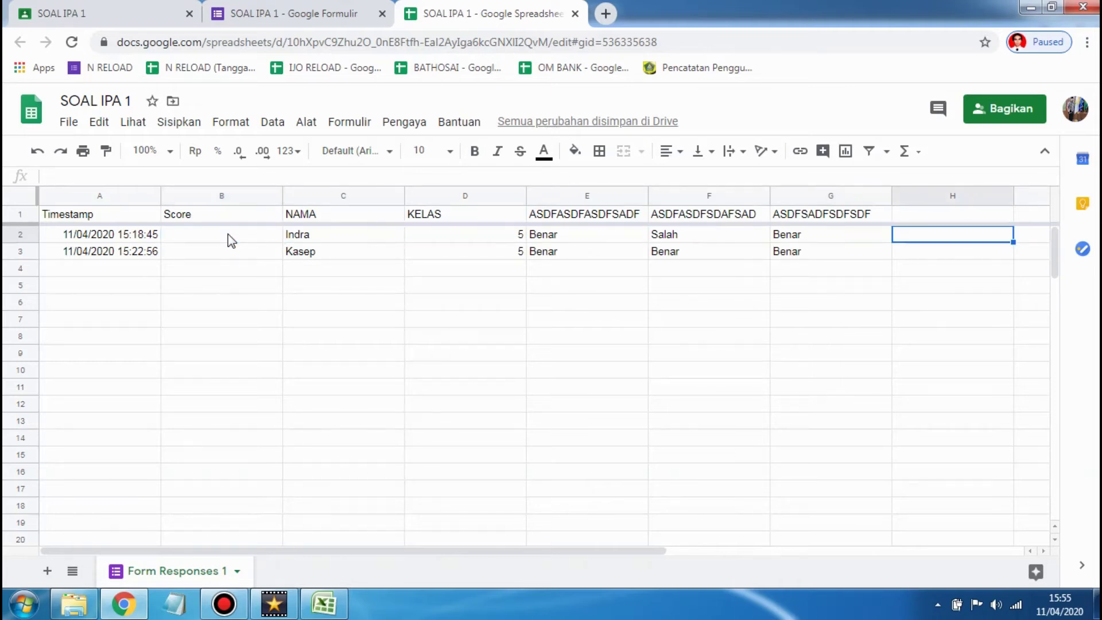
key(ctrl+c)
key(Left)
key(Left)
key(Left)
key(Left)
key(Left)
key(Left)
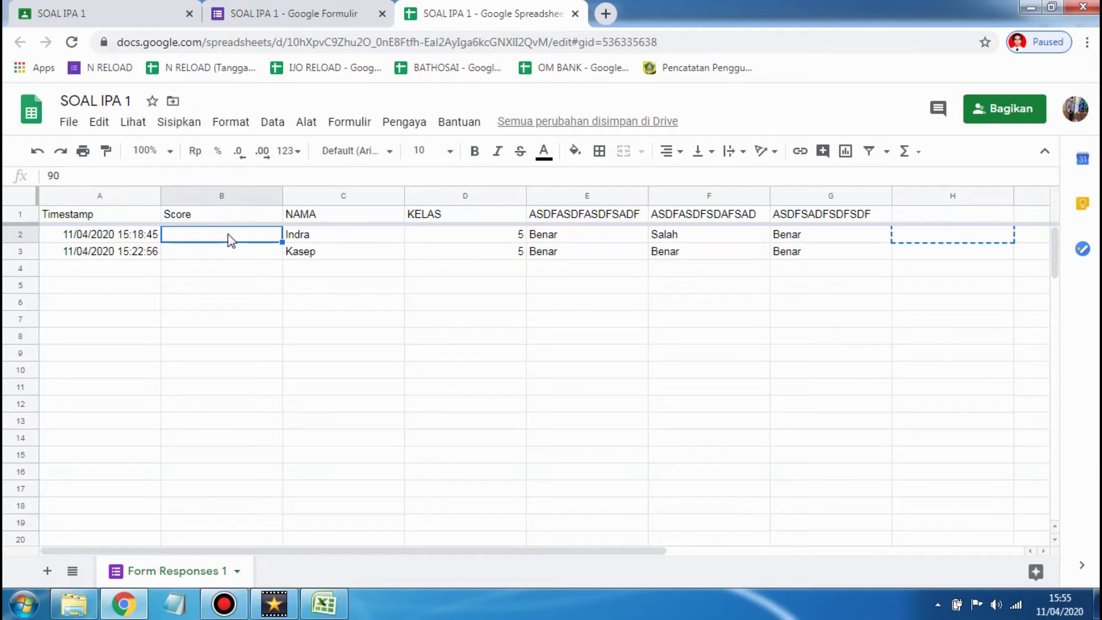
key(ctrl+v)
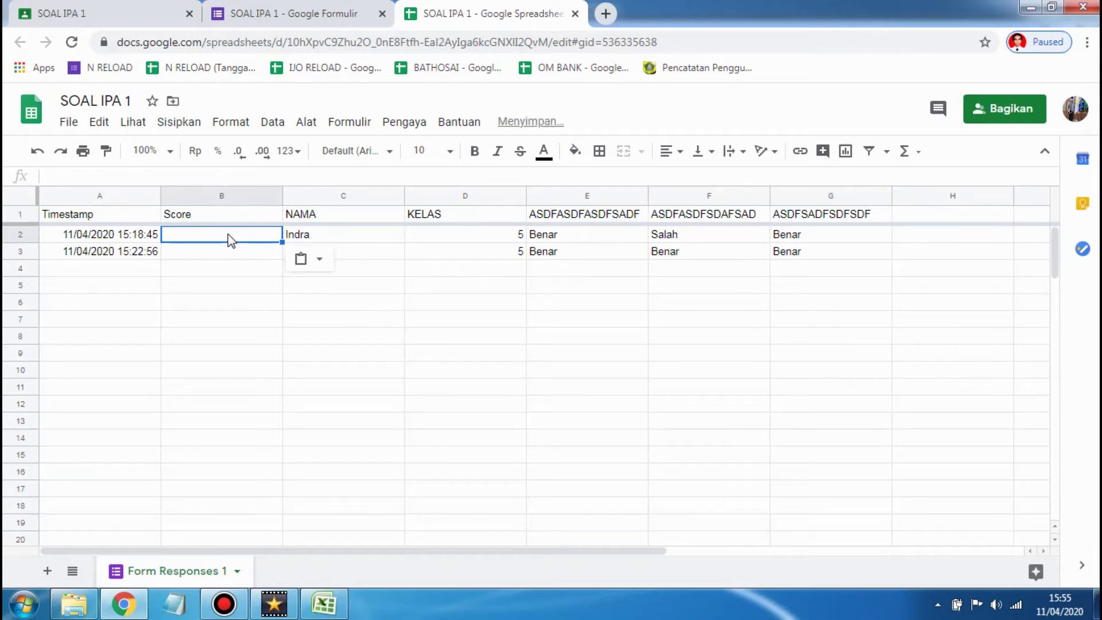
text(90)
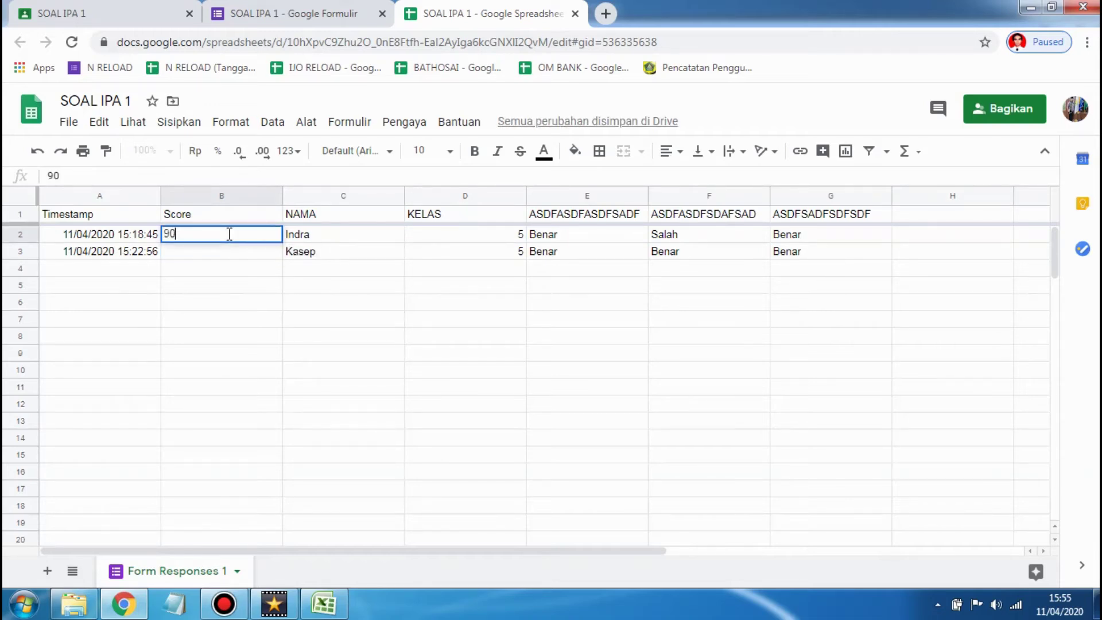
key(Return)
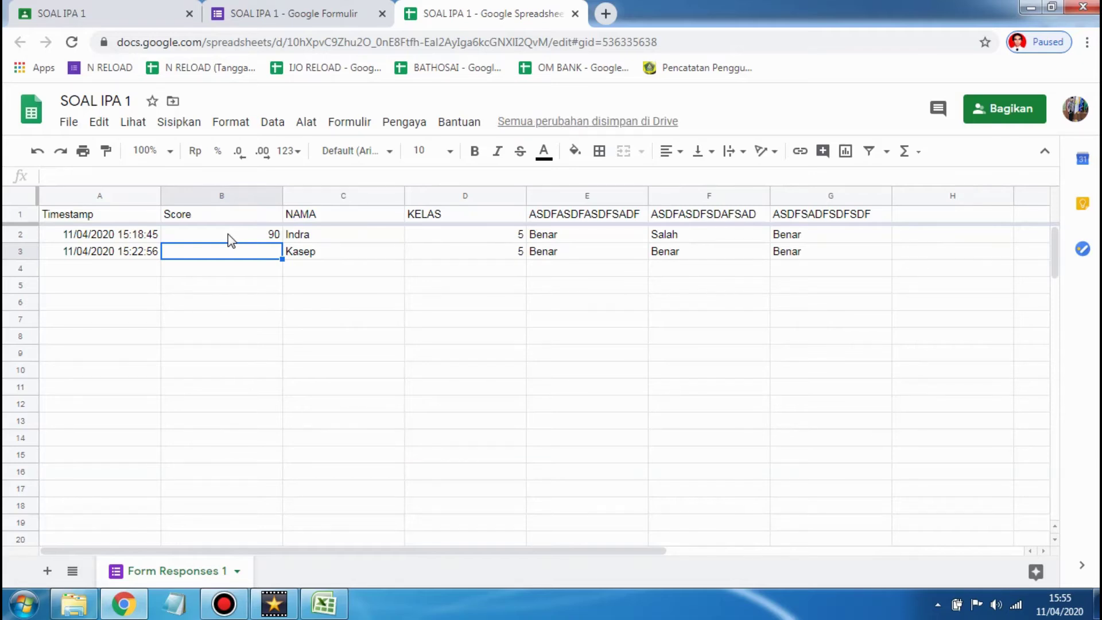
Clear cell B3 and enter a Score of 100, then glance at the Excel copy
key(Down)
key(Up)
key(Up)
key(Down)
key(Right)
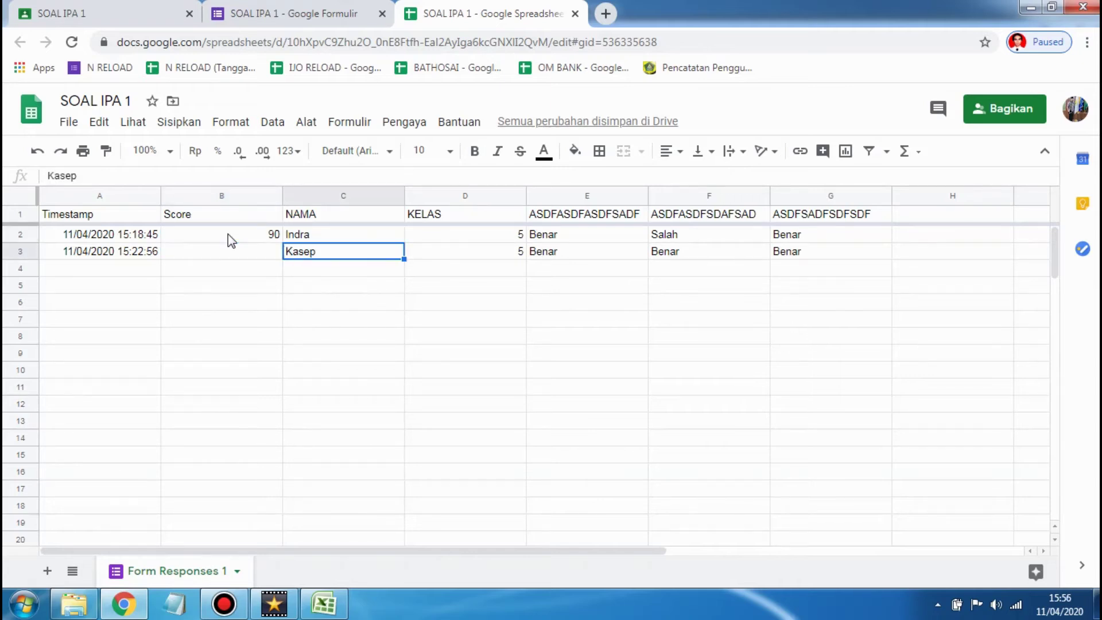
key(Left)
key(Left)
key(Right)
key(Down)
key(Left)
key(Right)
key(Left)
key(Right)
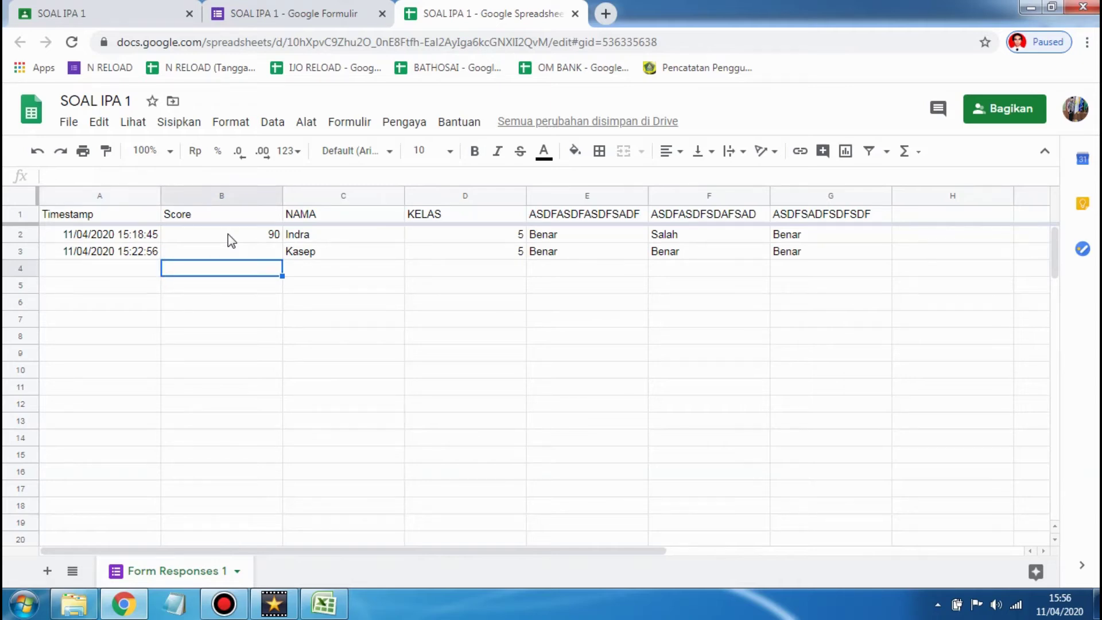
key(Up)
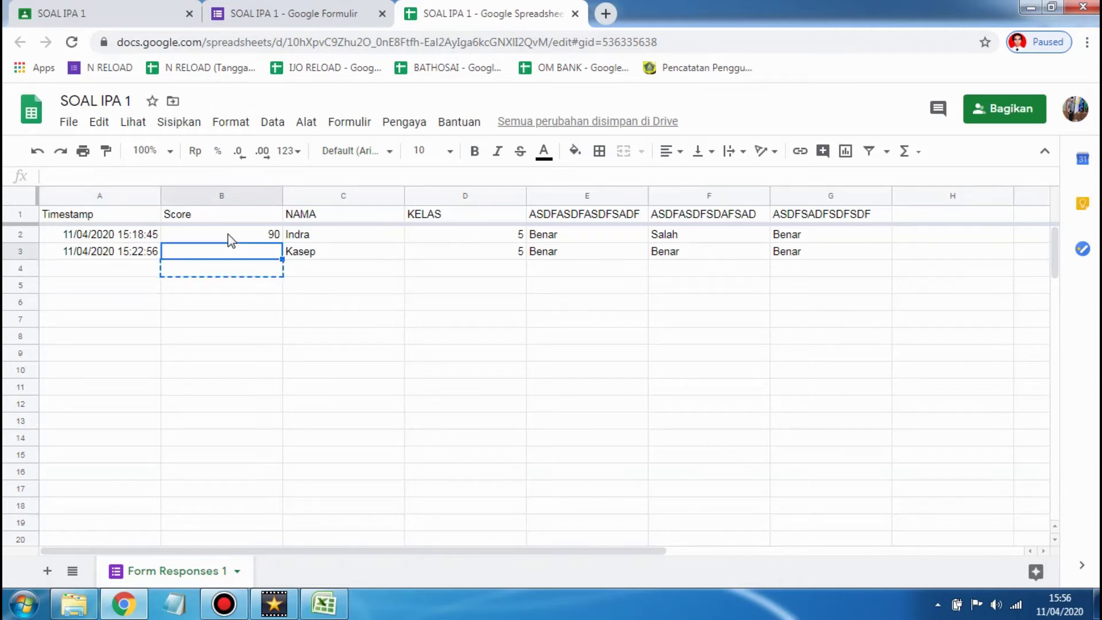
key(ctrl+v)
text(100)
key(Return)
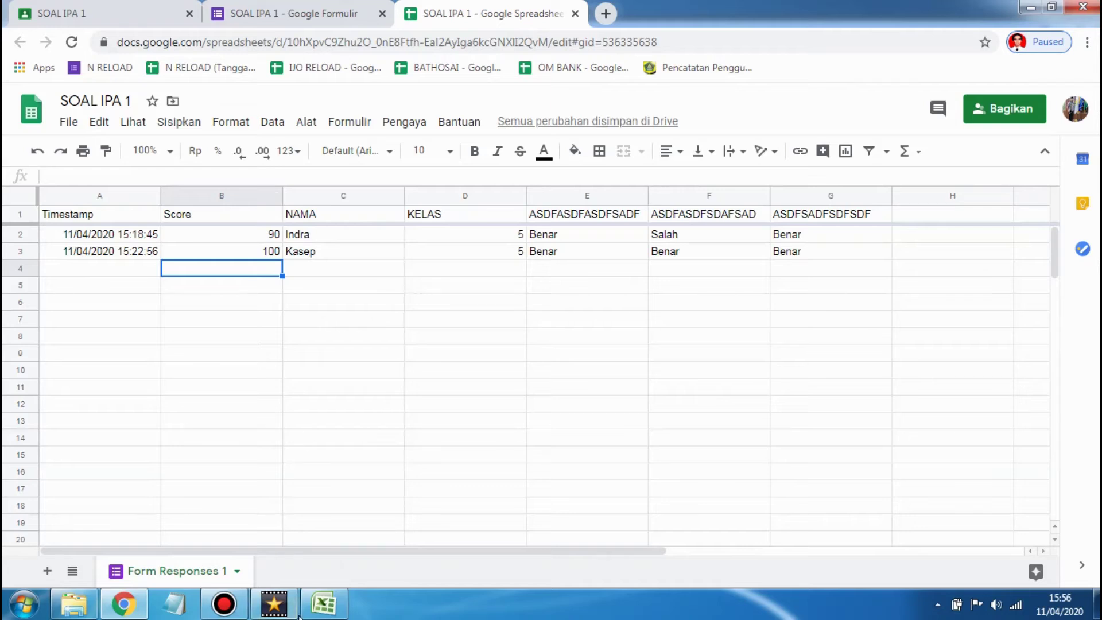
click(324, 604)
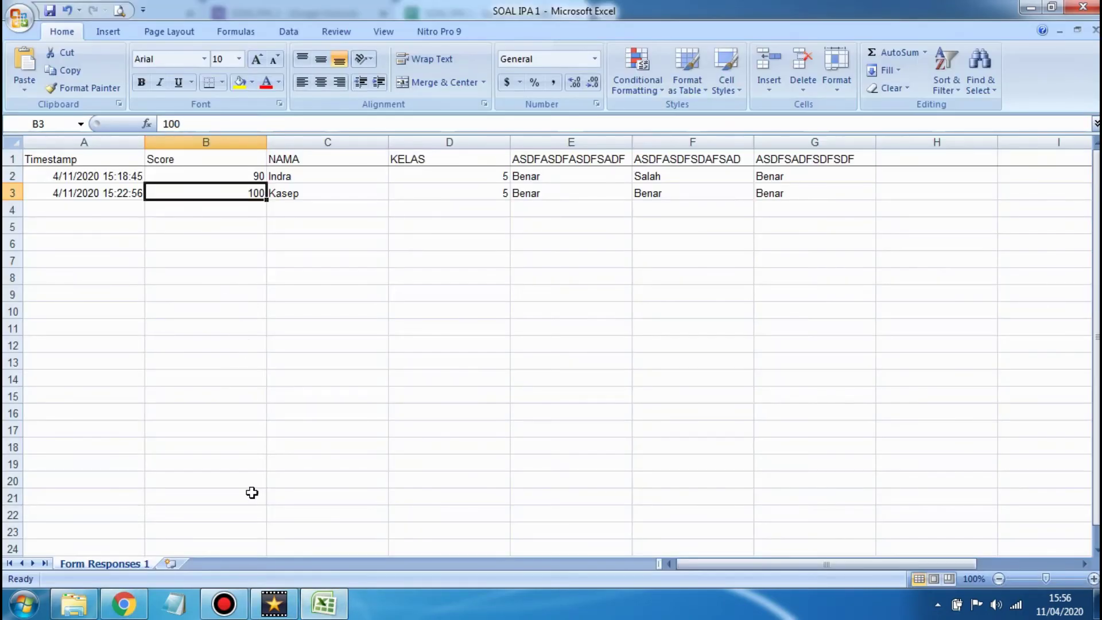
click(329, 609)
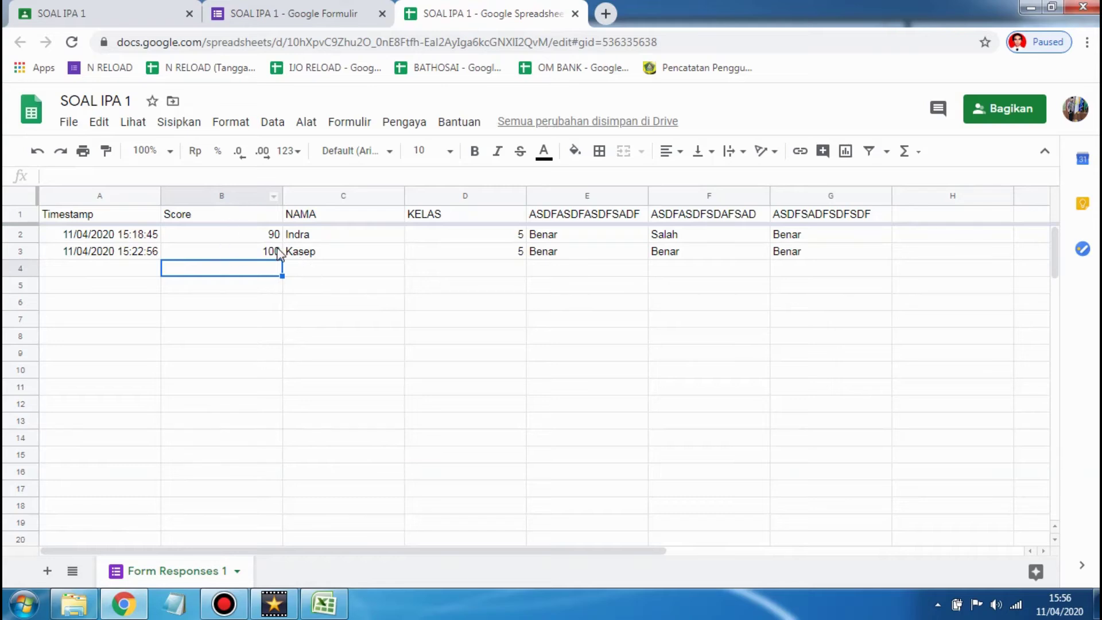
Give the two students grades of 90 and 100 and start returning their work
click(101, 2)
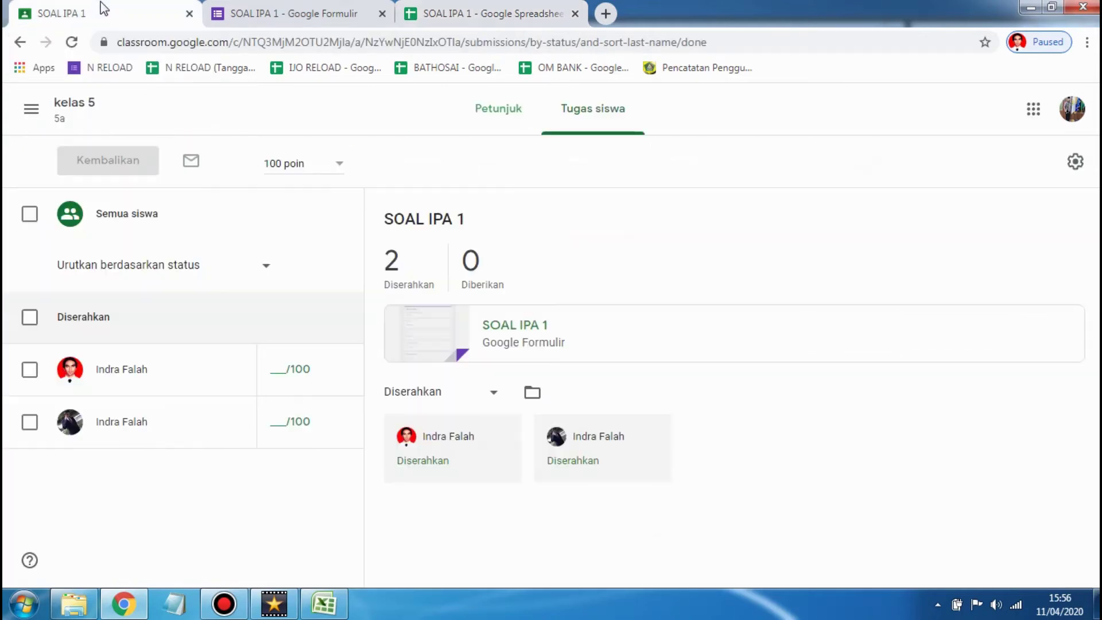
click(278, 379)
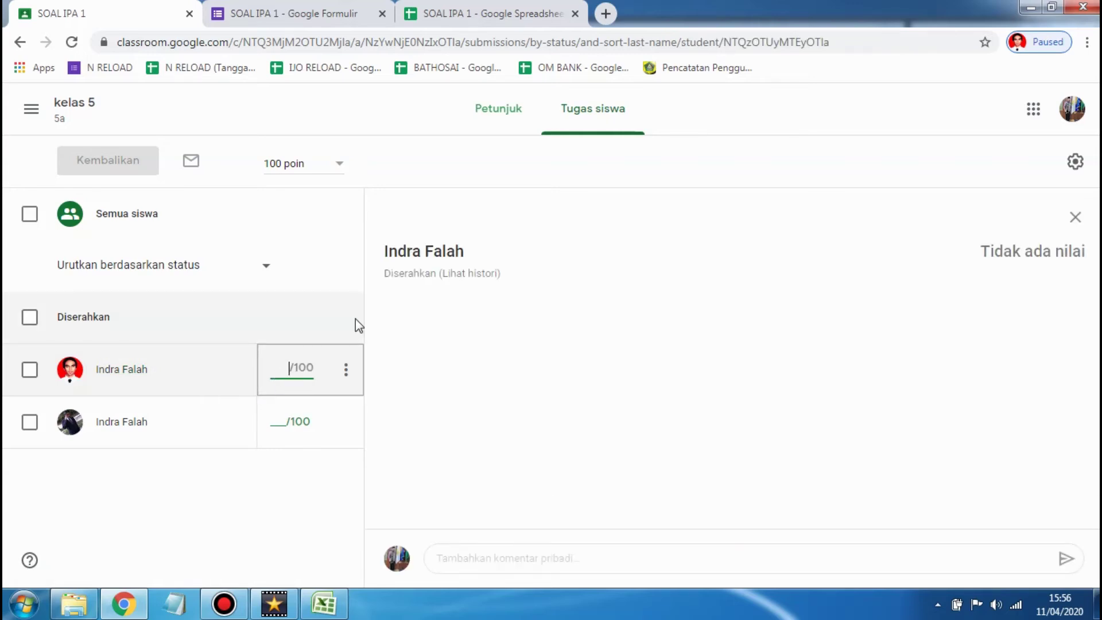
text(90)
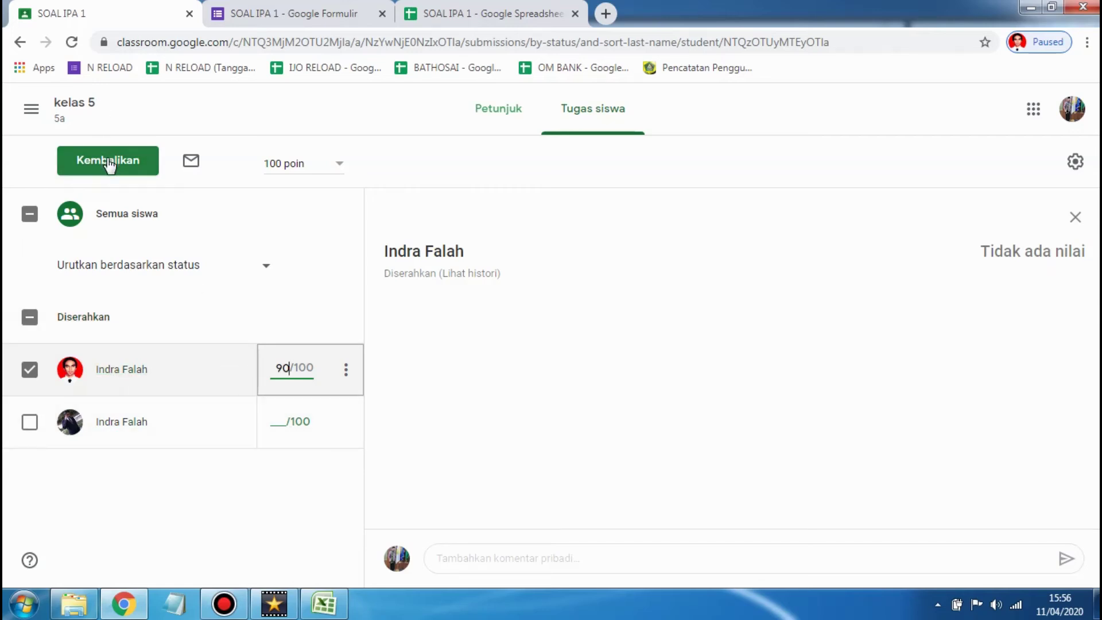
click(284, 422)
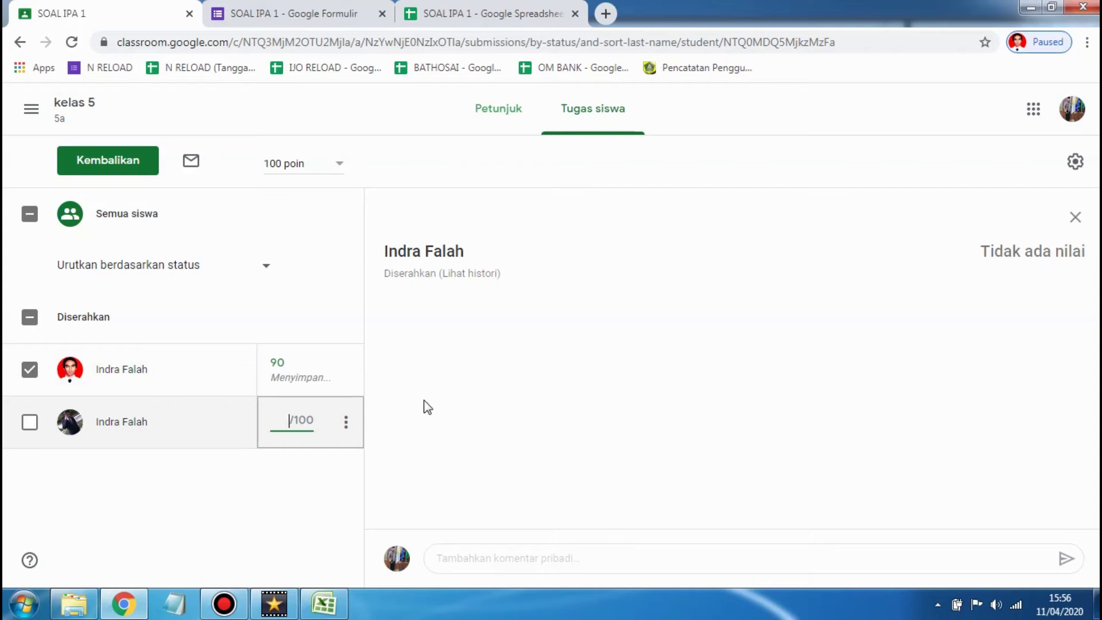
text(100)
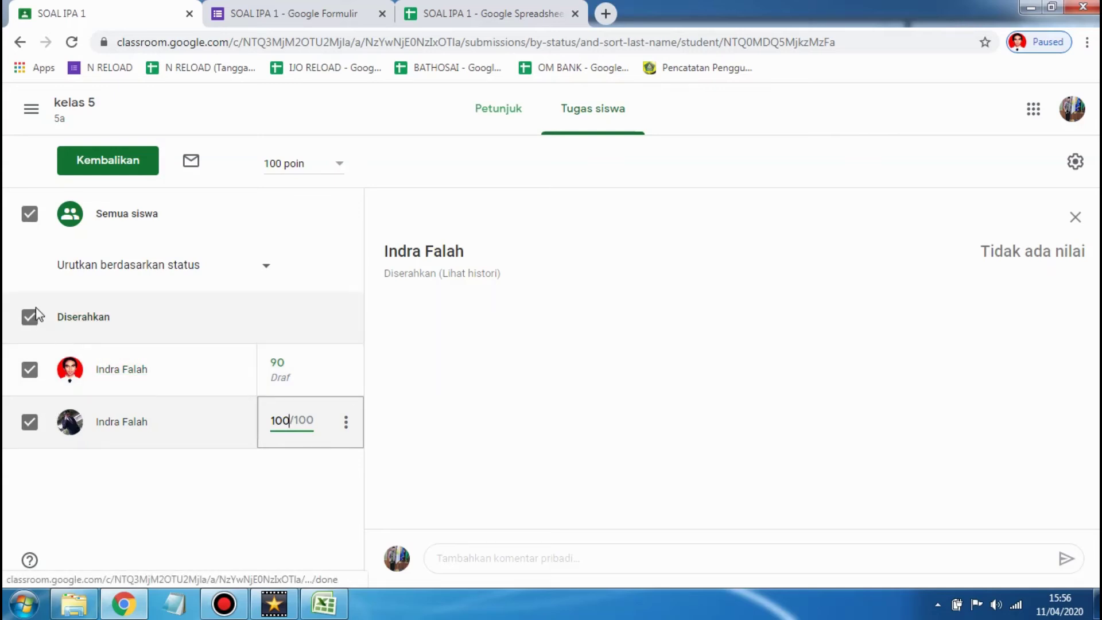
click(128, 162)
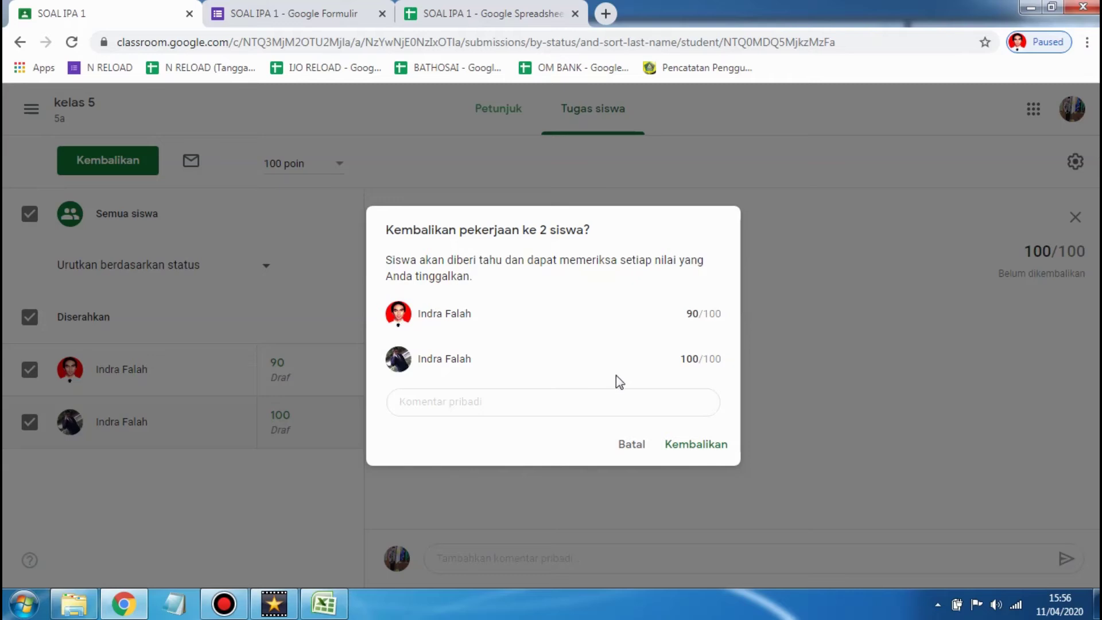
Confirm returning the SOAL IPA 1 work, graded 90 and 100, to both students
click(701, 451)
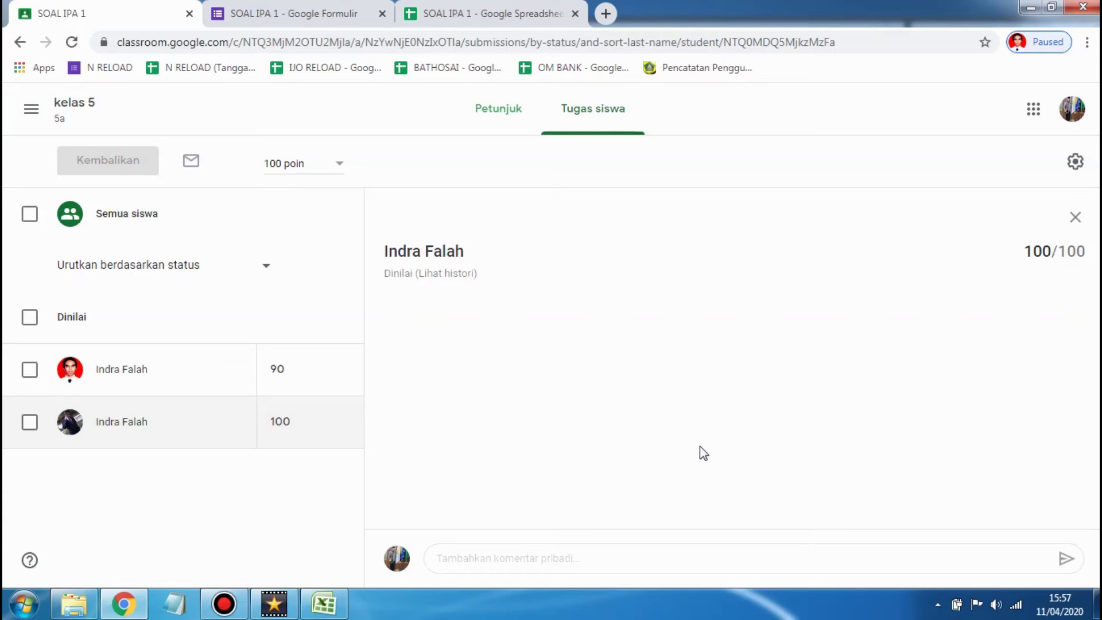
Switch to the SOAL IPA 1 form and review its questions: NAMA, KELAS and three short answers
click(341, 6)
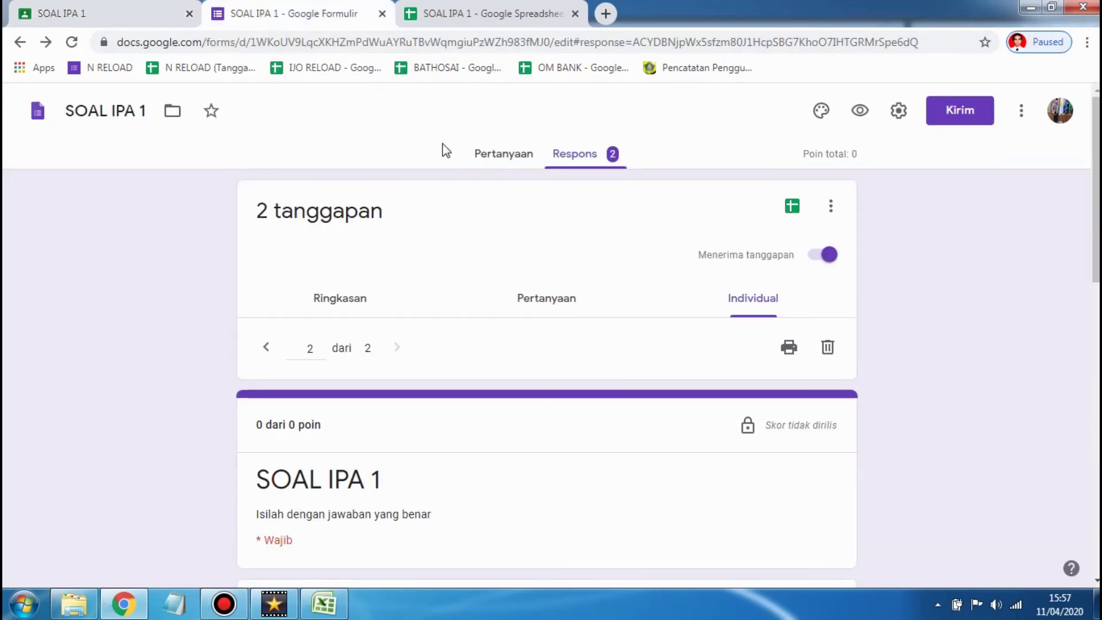
click(504, 155)
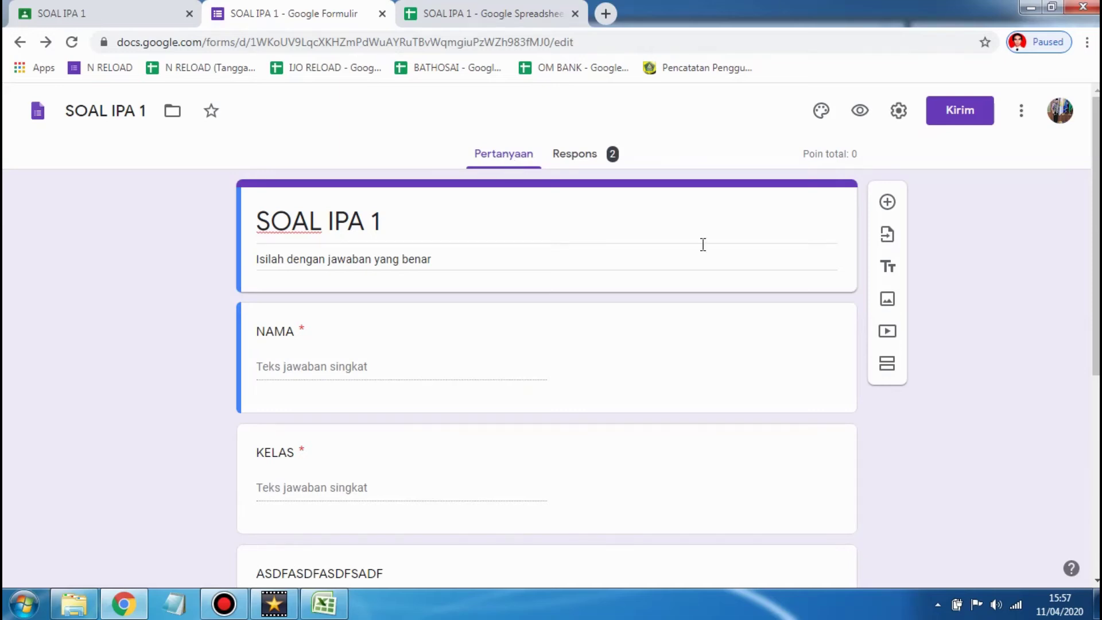
drag(1093, 286, 1093, 588)
scroll(1050, 572, up, 6)
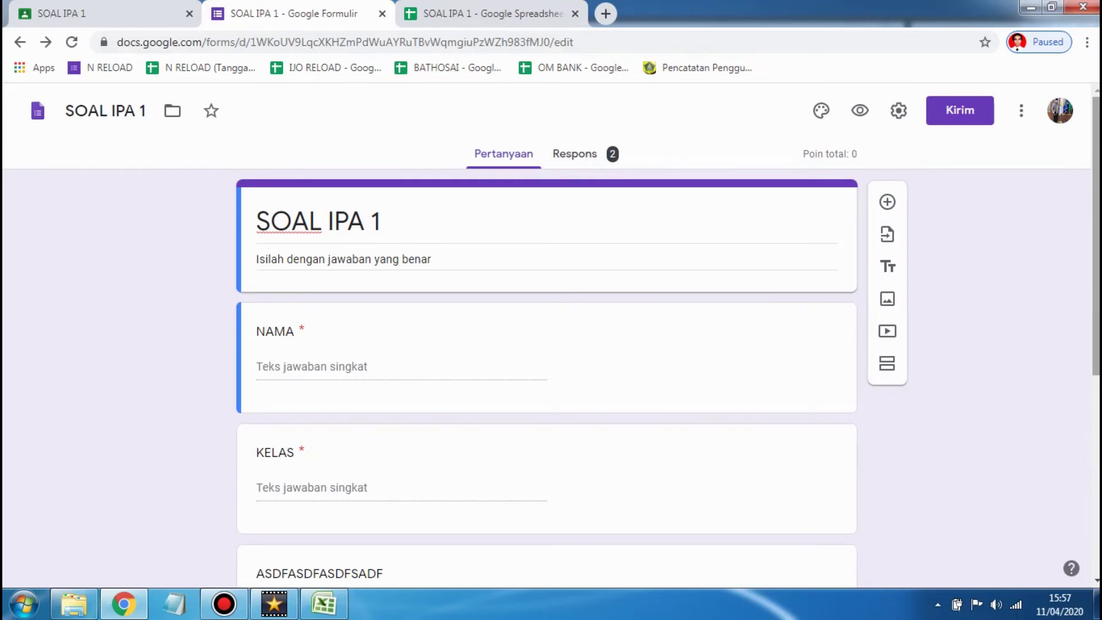
Close the form and spreadsheet tabs and go to the kelas 5 Tugas Kelas page
click(377, 18)
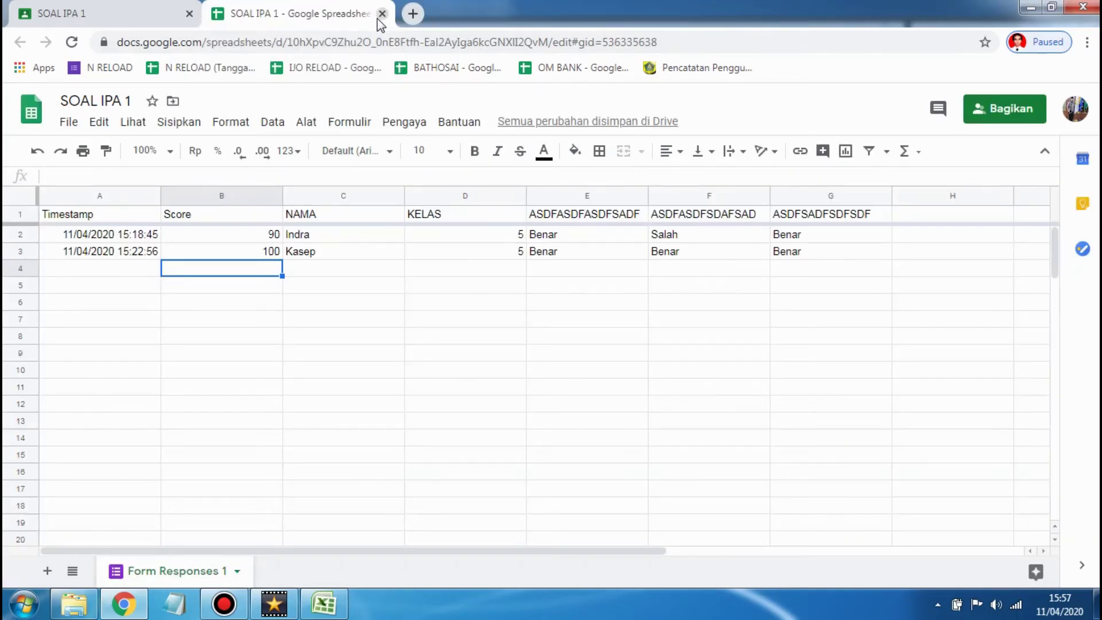
click(378, 16)
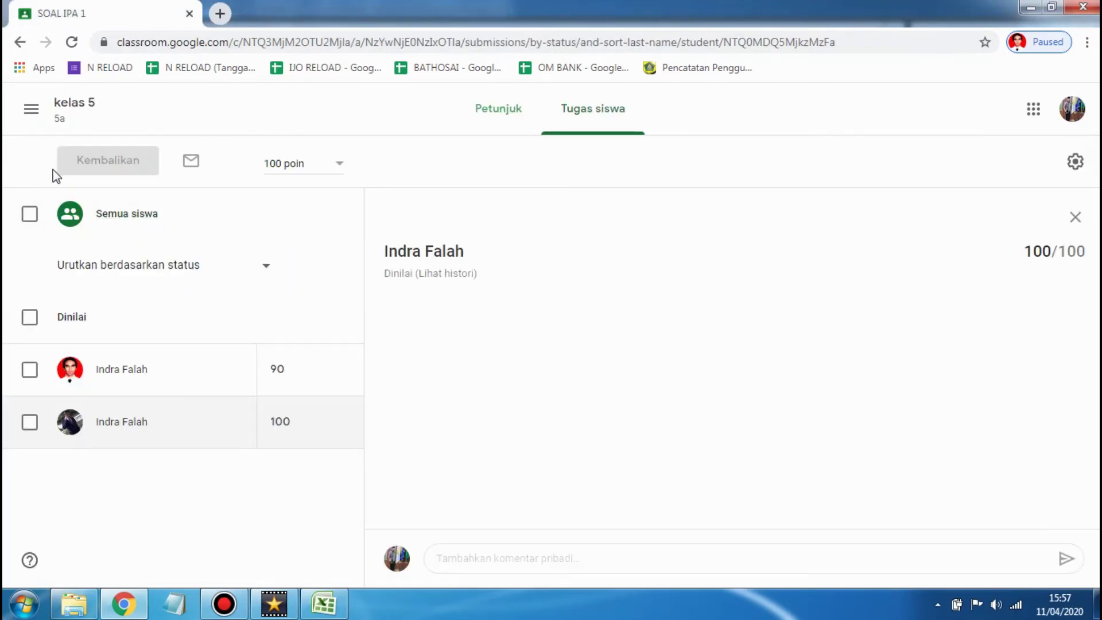
click(30, 114)
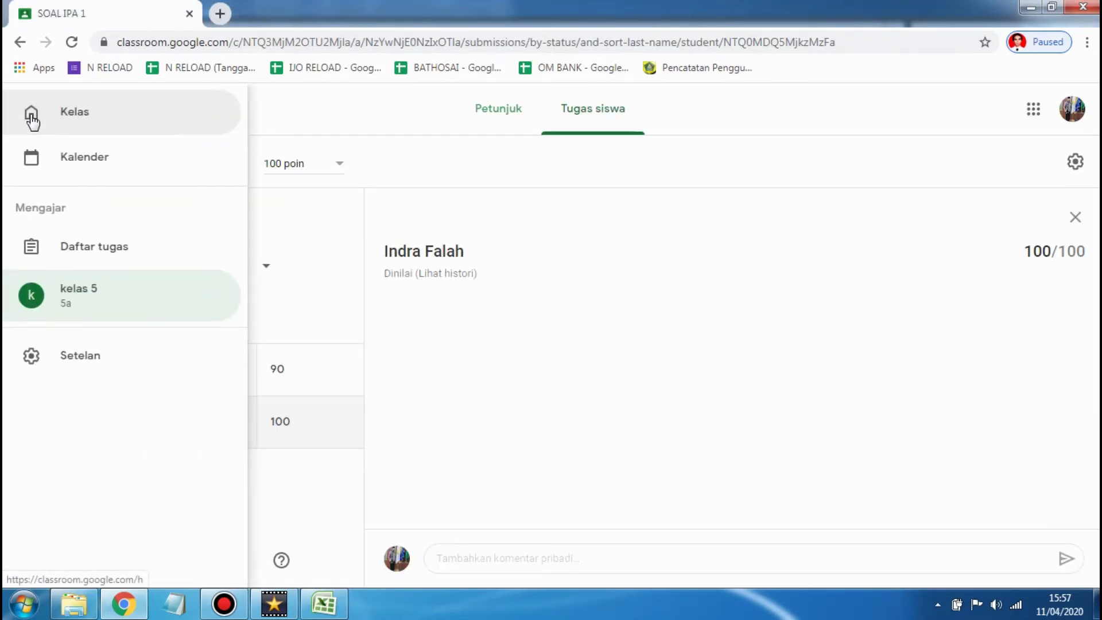
click(92, 295)
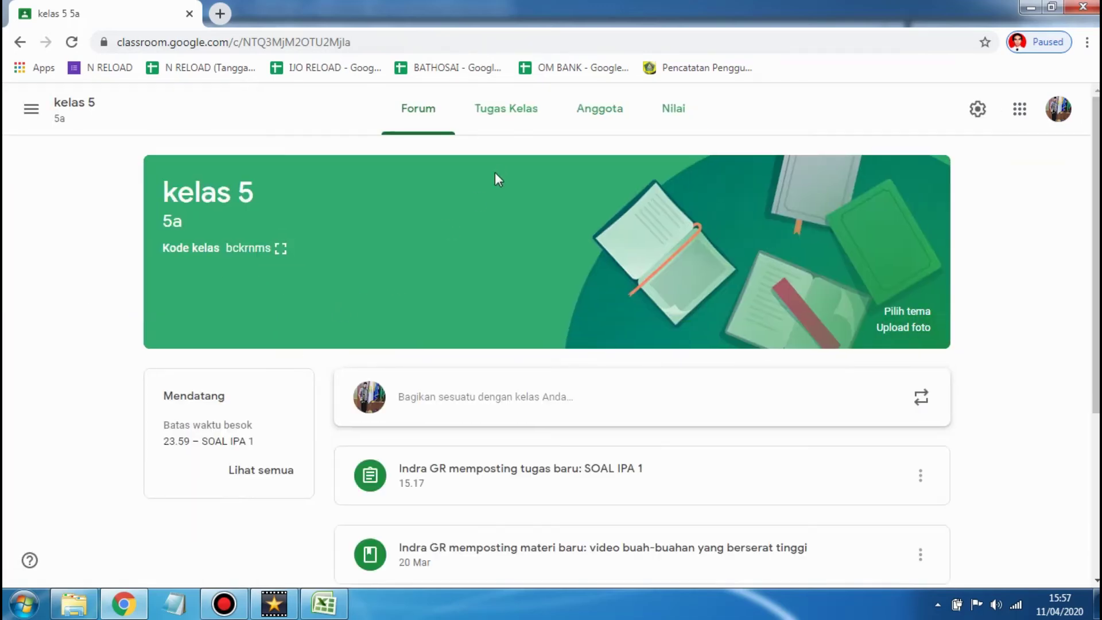
click(494, 113)
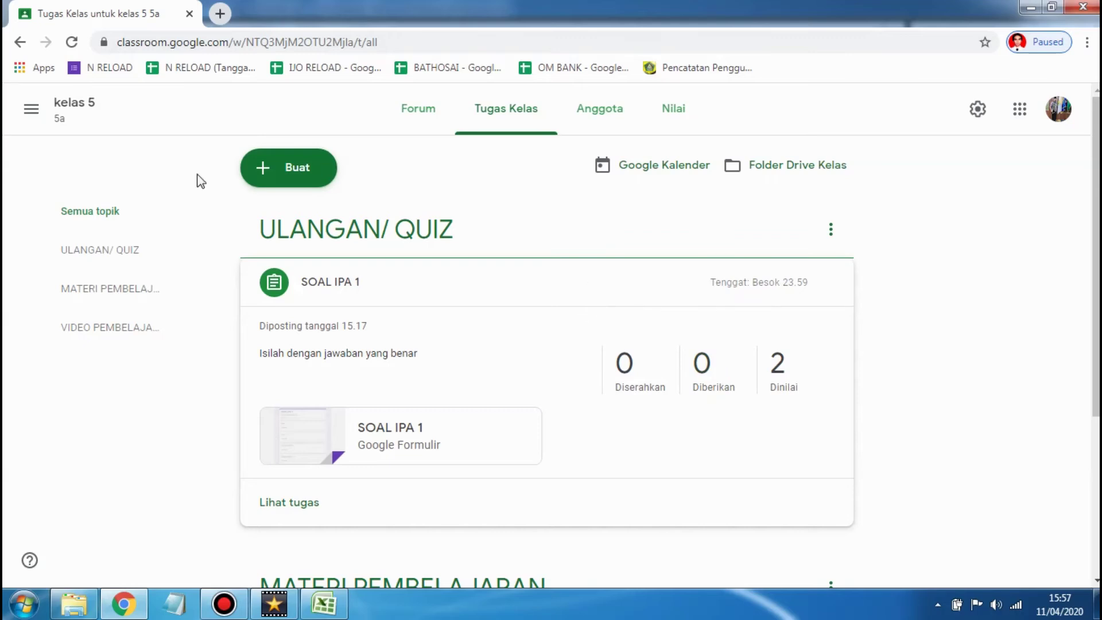
Create a quiz assignment titled SOAL IPA 2 with instructions to choose the most correct answer
click(264, 175)
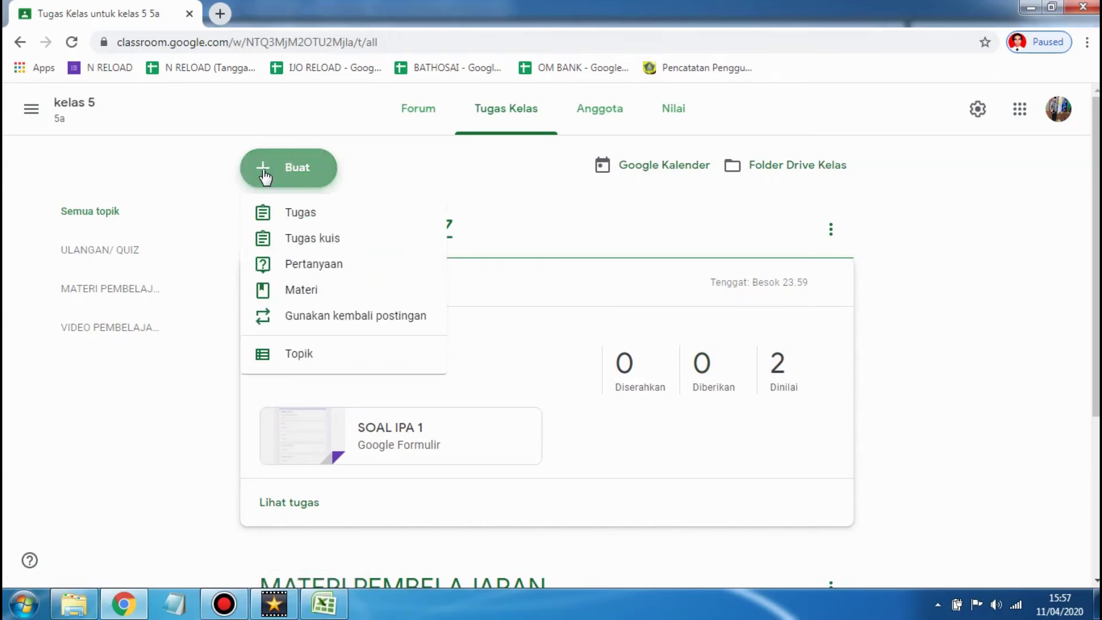
click(281, 241)
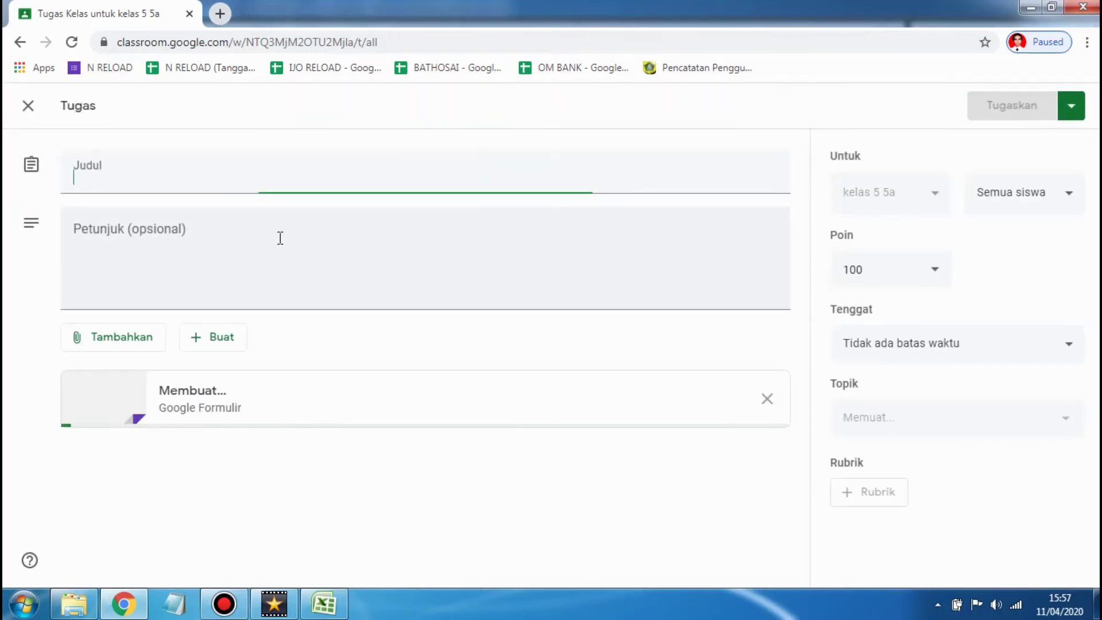
text(SOAL IPA 2)
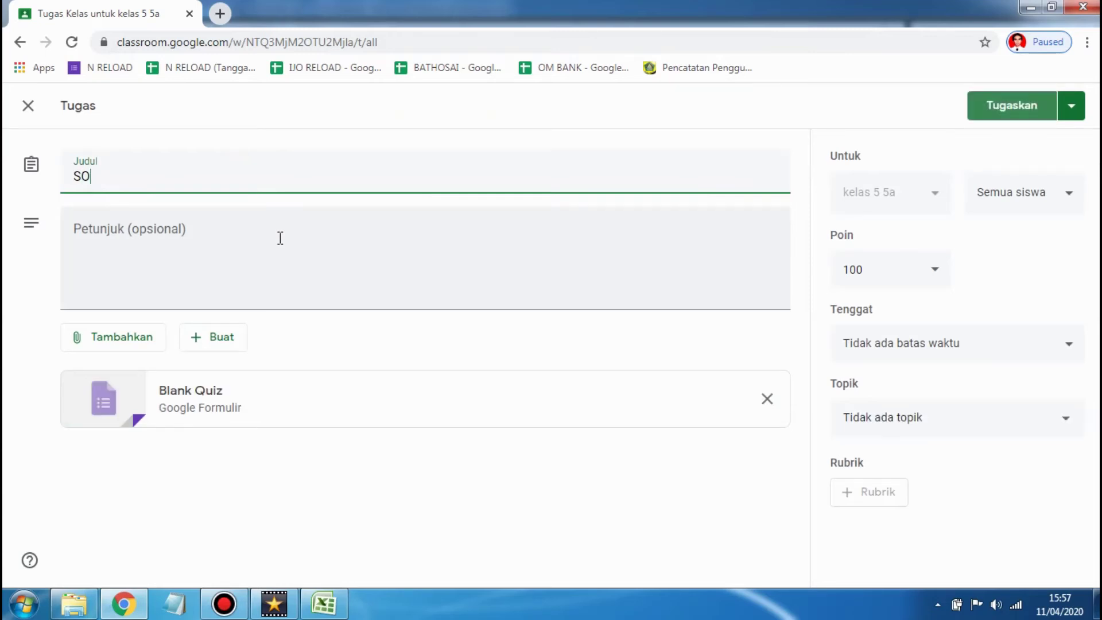
click(342, 258)
text(Pi)
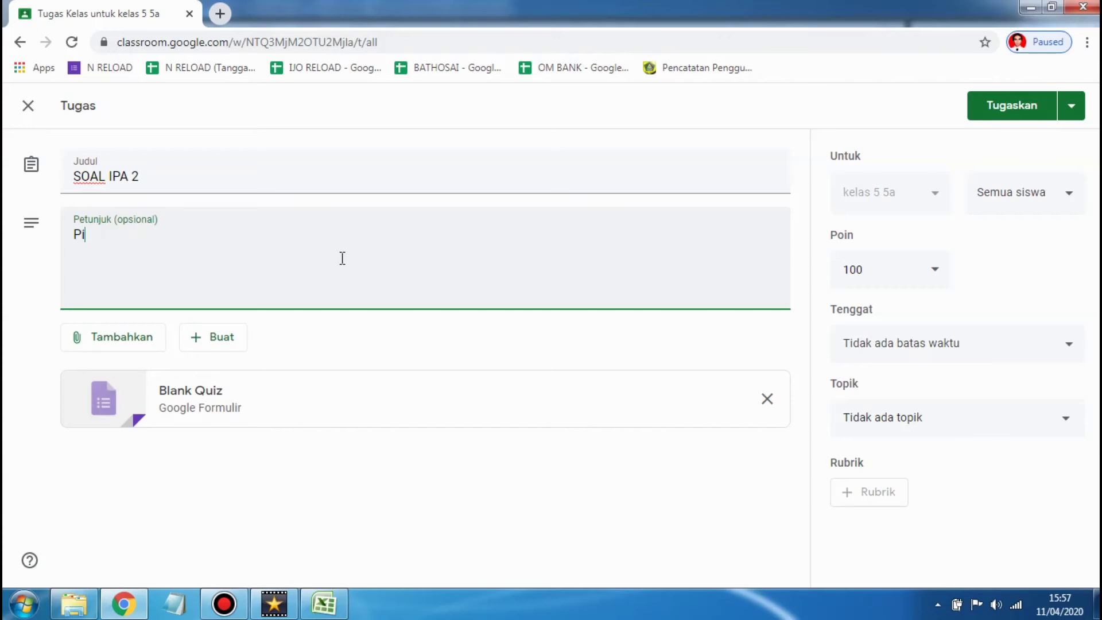
text(lihl)
text(h jawa)
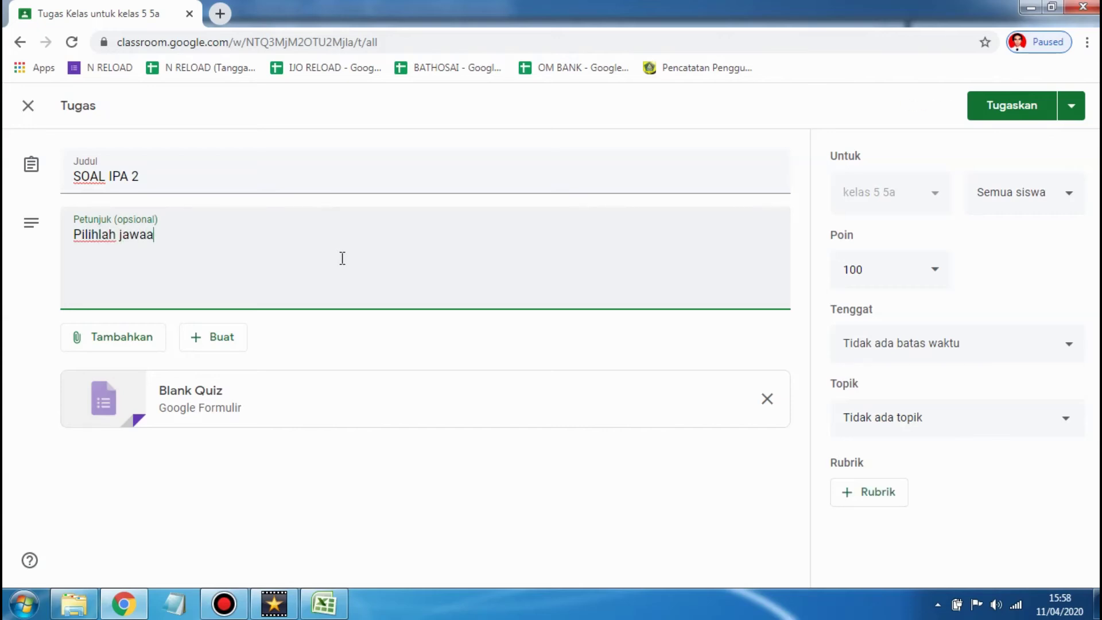
text(ban yang l)
text(aling benar)
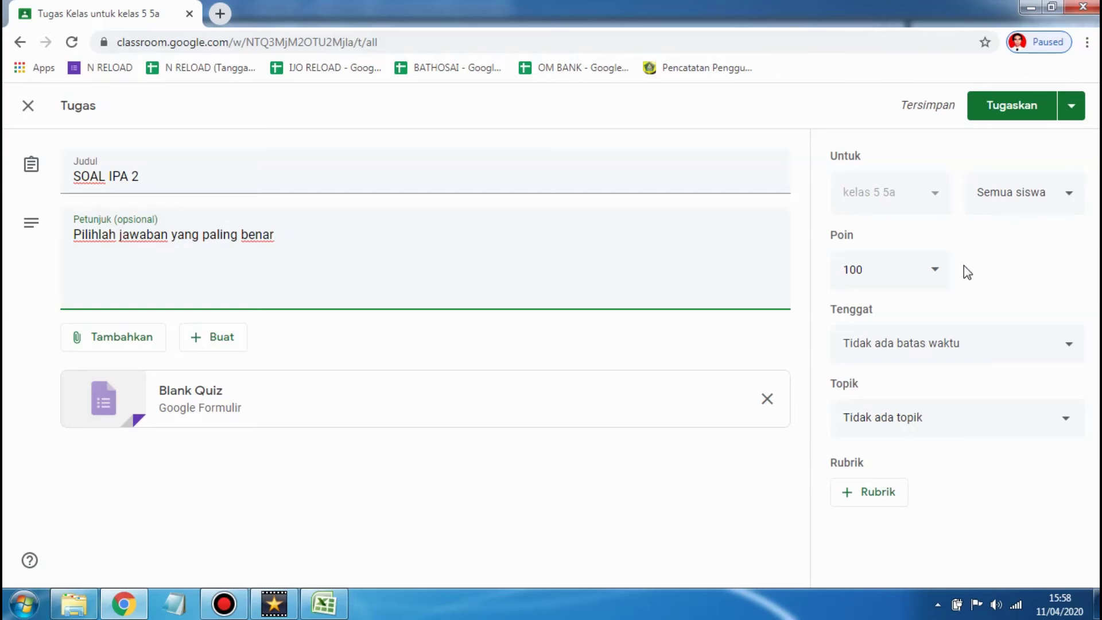
Set the due date to tomorrow 23.59, file it under ULANGAN/ QUIZ, and open the Blank Quiz
click(1045, 354)
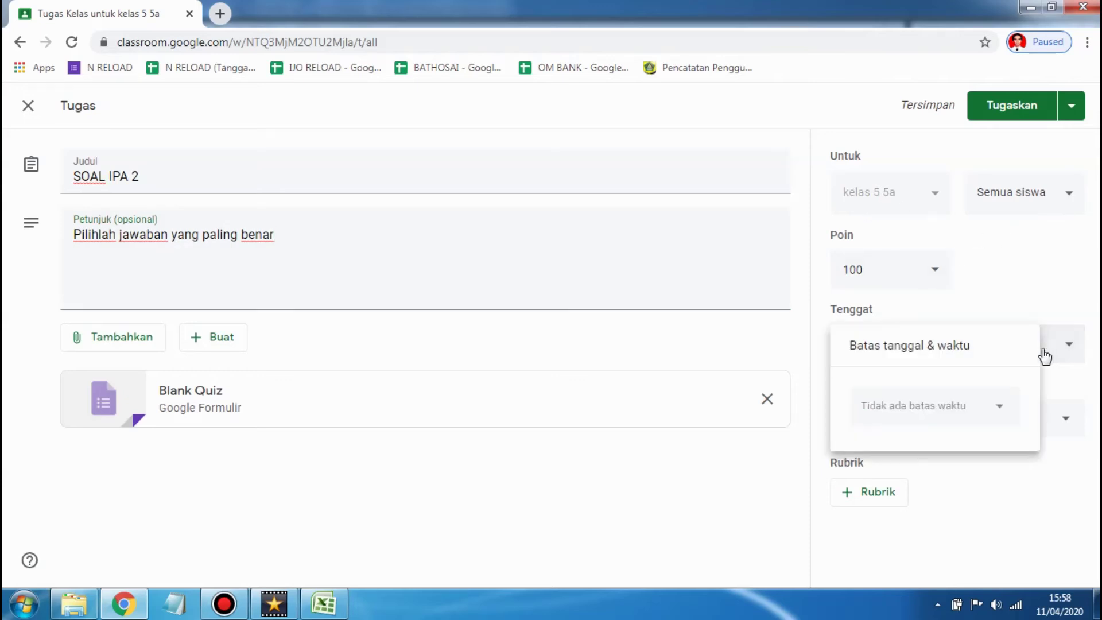
click(948, 414)
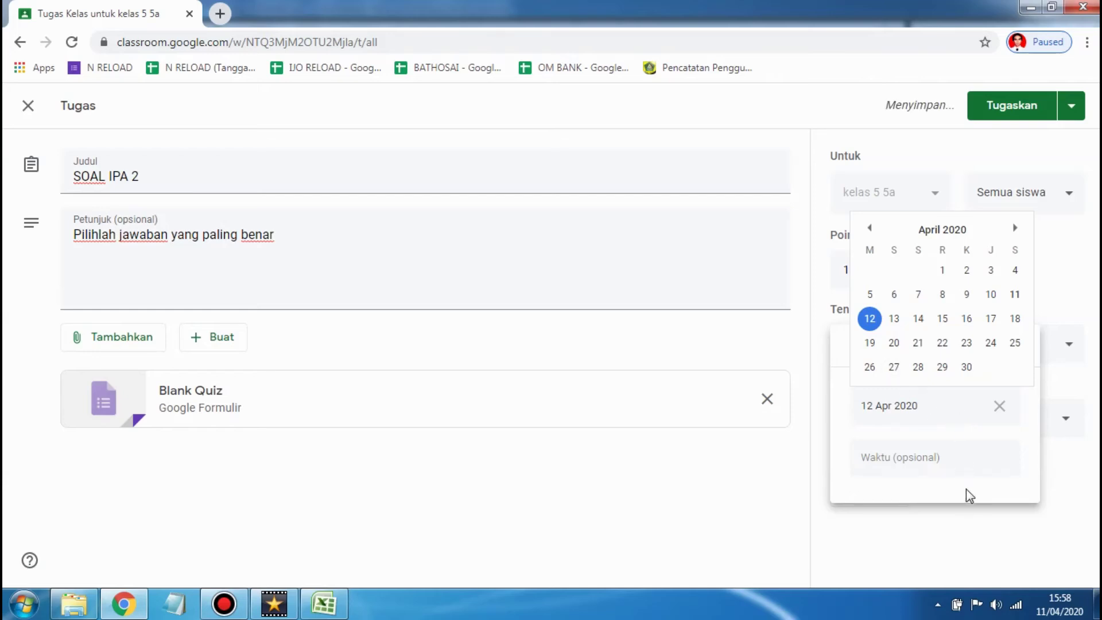
click(964, 465)
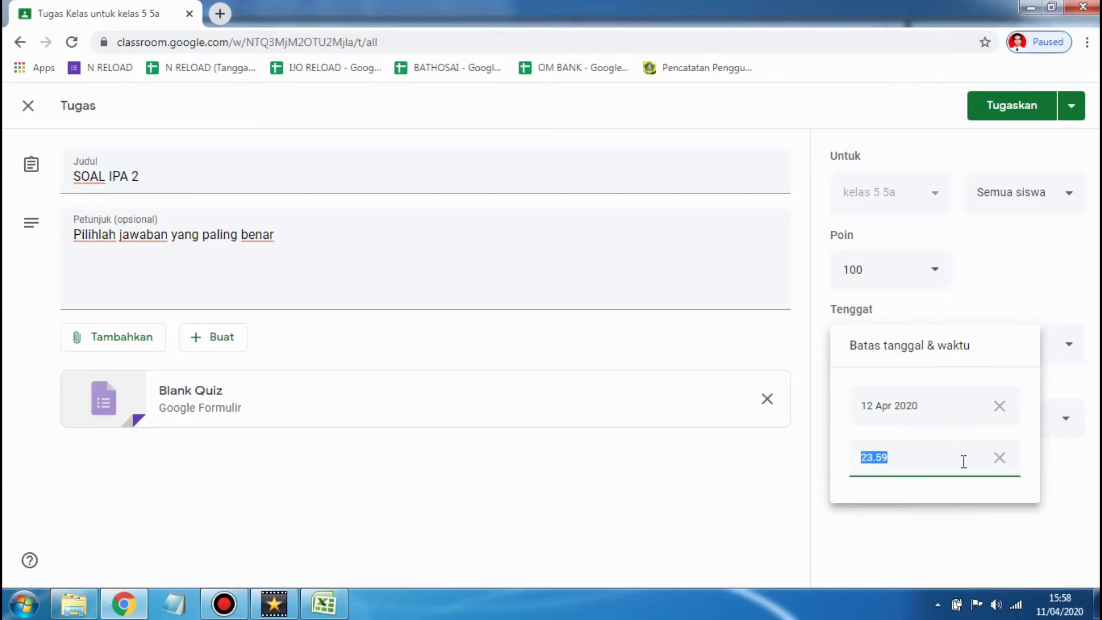
click(921, 518)
click(935, 422)
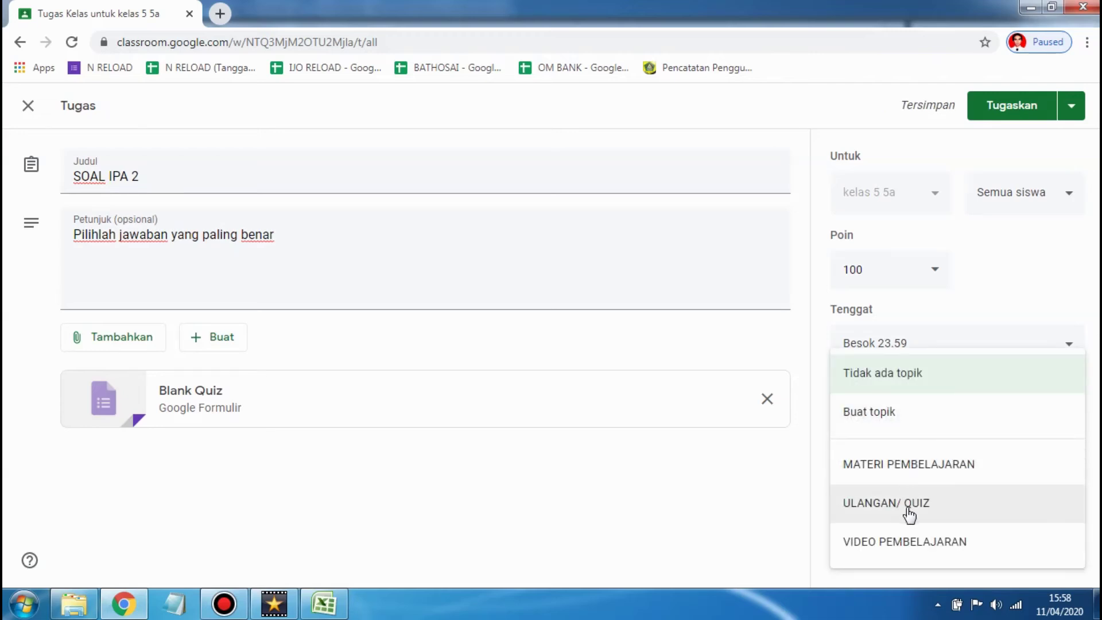
click(909, 512)
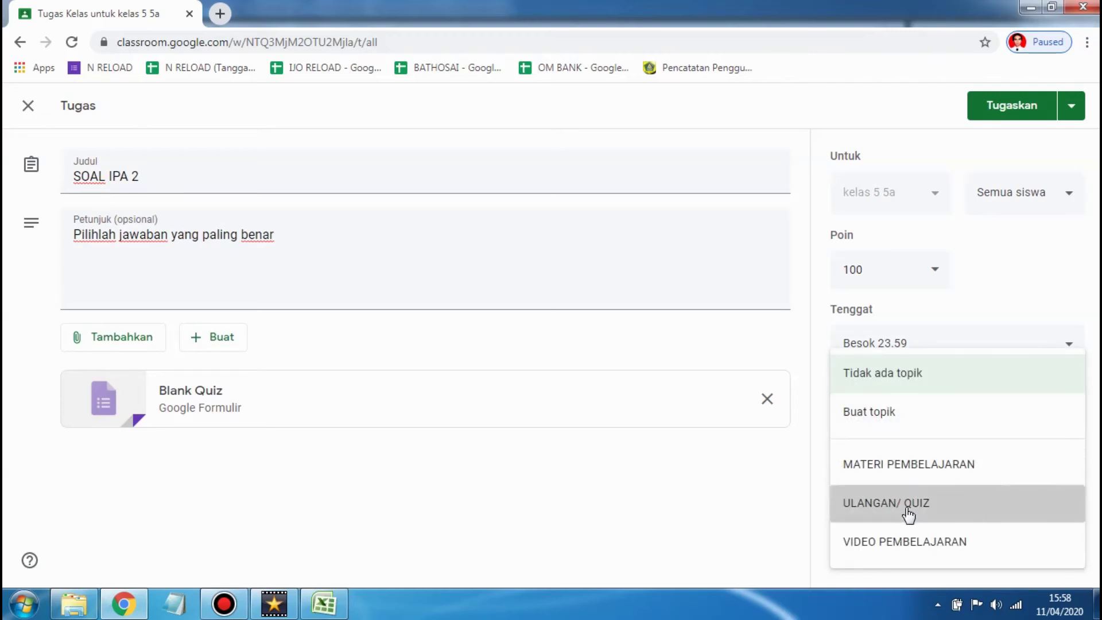
click(212, 413)
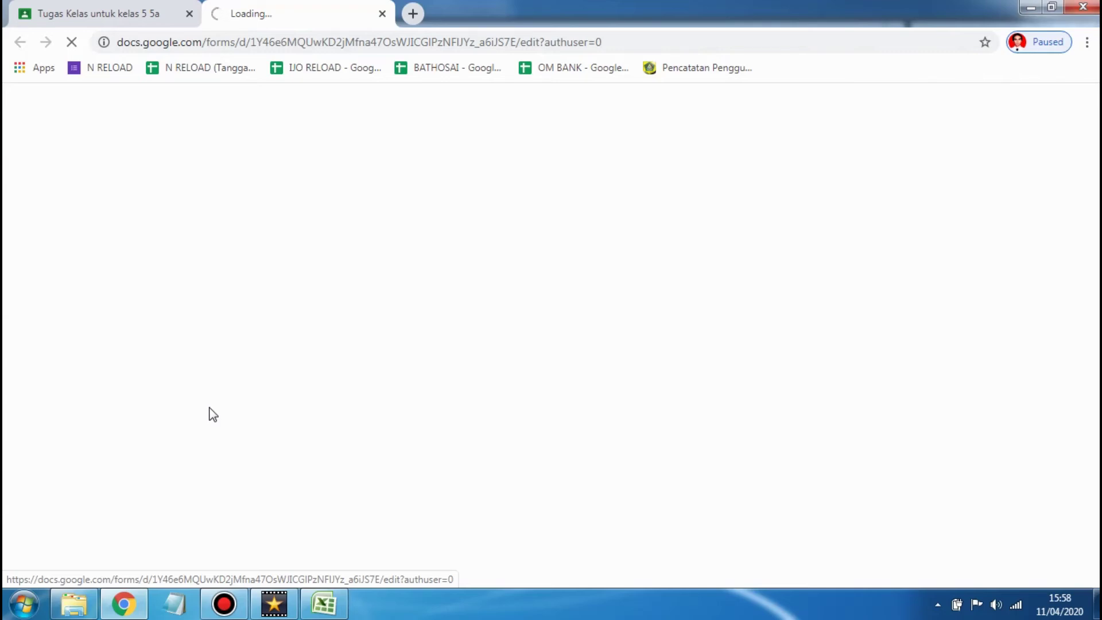
Rename the Blank Quiz form file to SOAL IPA 2
click(73, 1)
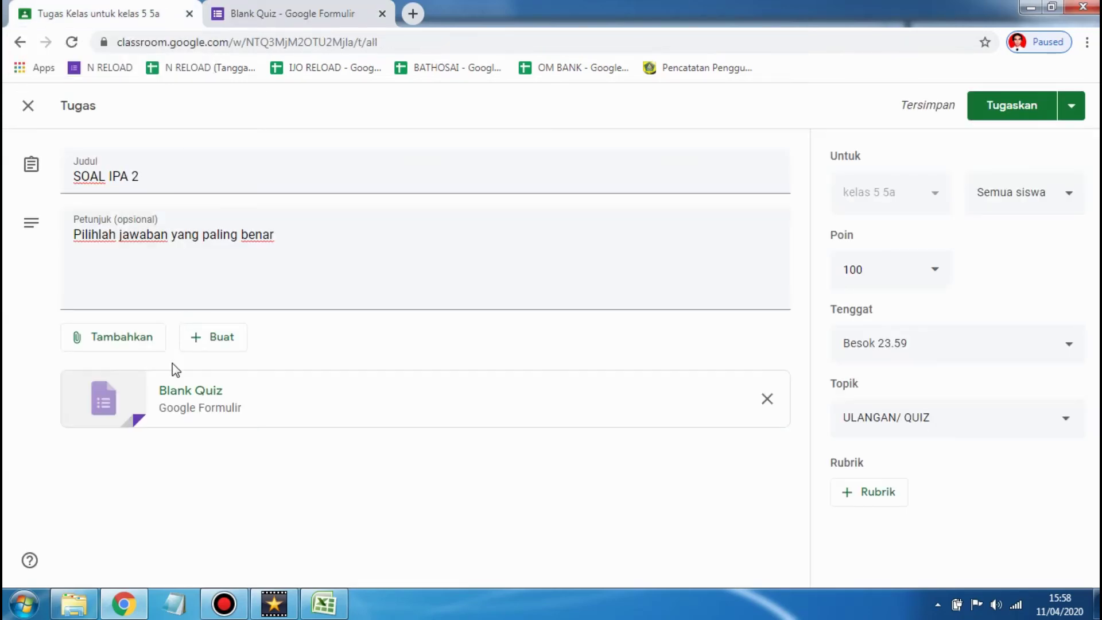
click(338, 13)
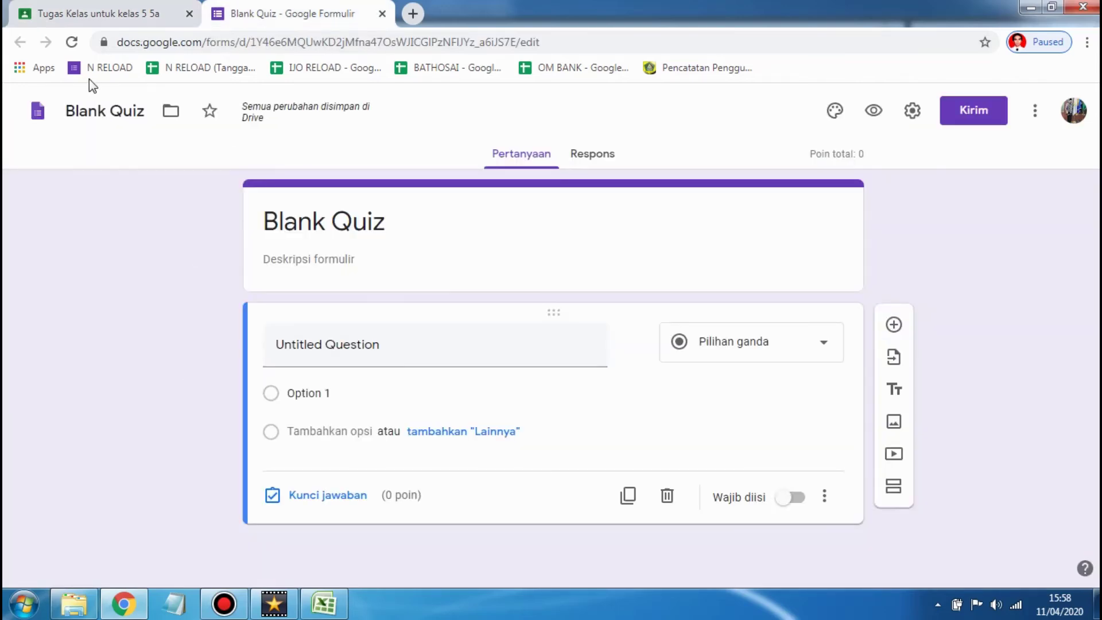
click(148, 116)
key(BackSpace)
key(BackSpace)
key(BackSpace)
key(BackSpace)
key(BackSpace)
key(BackSpace)
key(BackSpace)
key(BackSpace)
key(BackSpace)
key(BackSpace)
text(so)
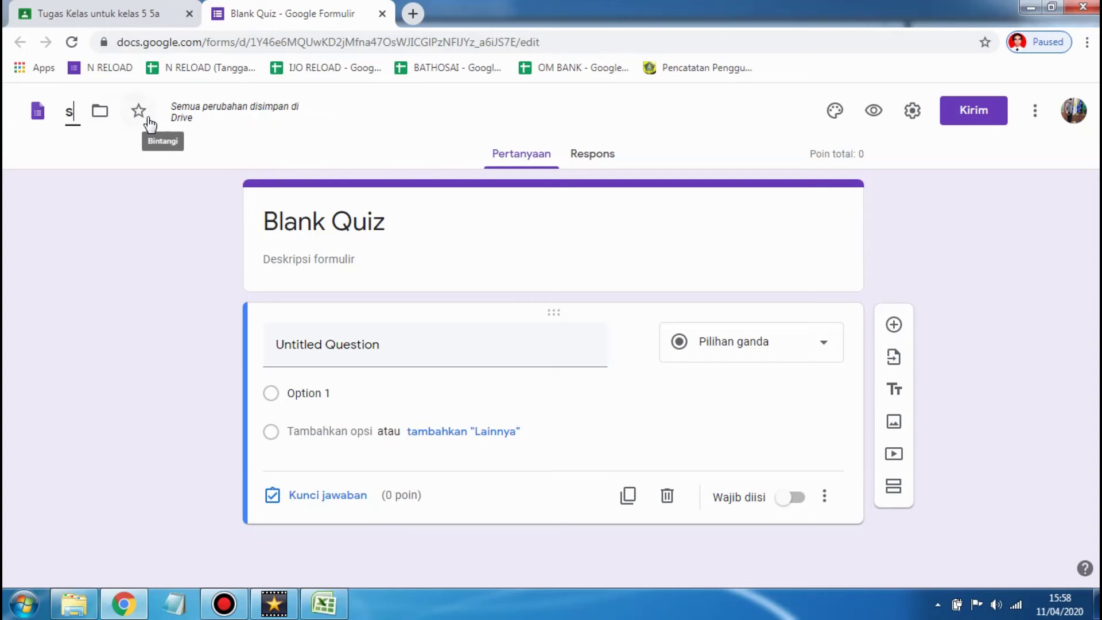
key(BackSpace)
key(BackSpace)
text(SOAL IPA 2)
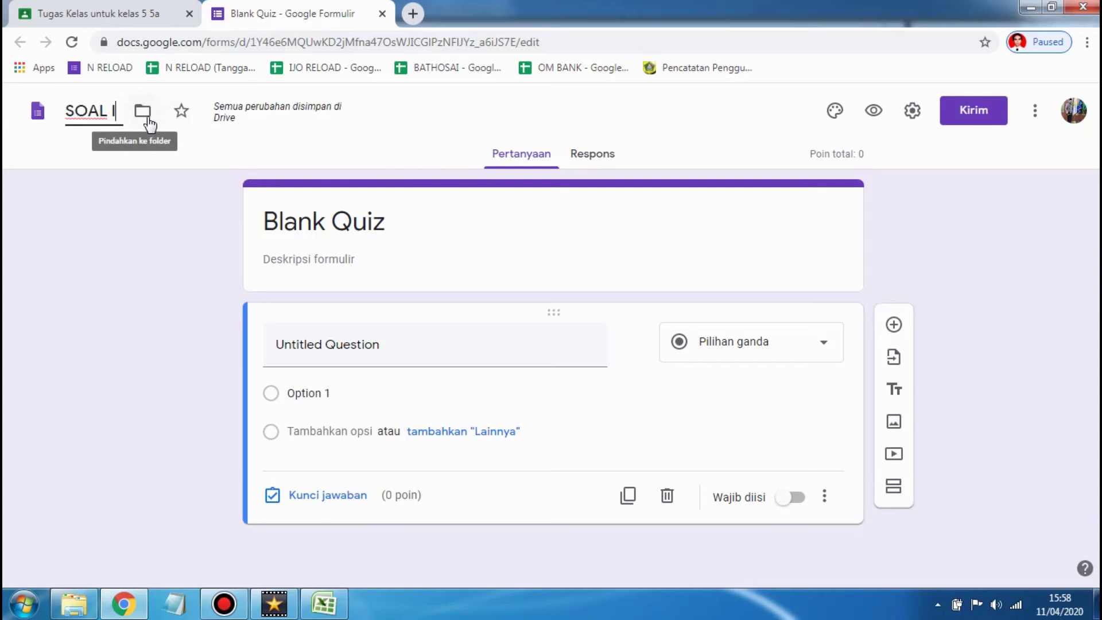
Set the form title to SOAL IPA 2 with description 'Pilihlah jawaban yang paling benar'
triple_click(407, 223)
text(SOAL IPA)
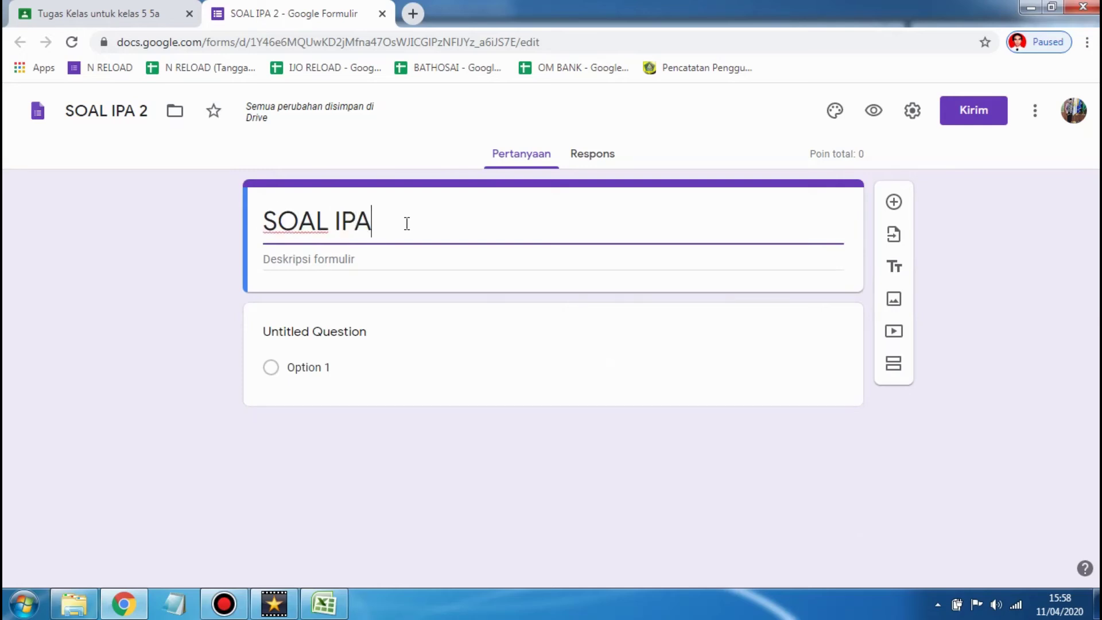
text( 2)
click(387, 270)
text(Pi)
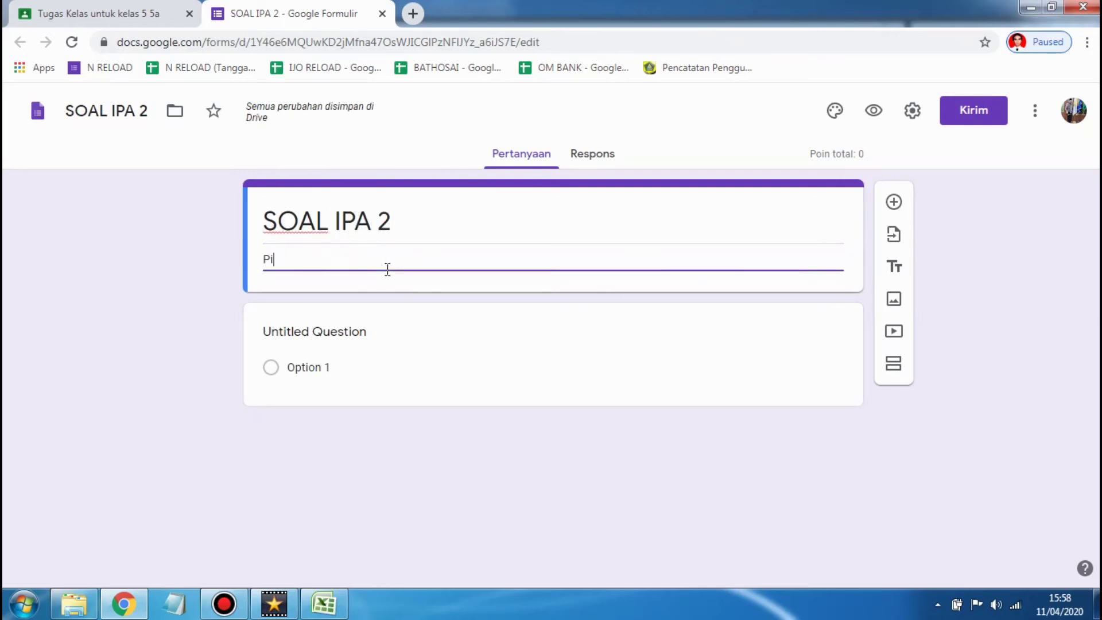
text(lihlah jawaban )
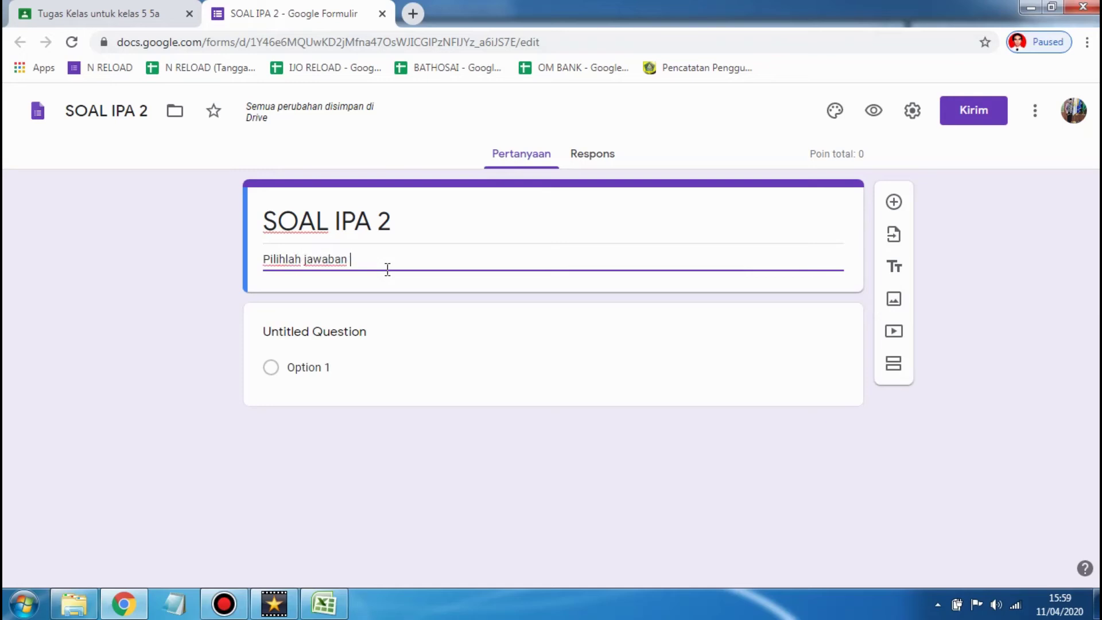
text(yang paling benar)
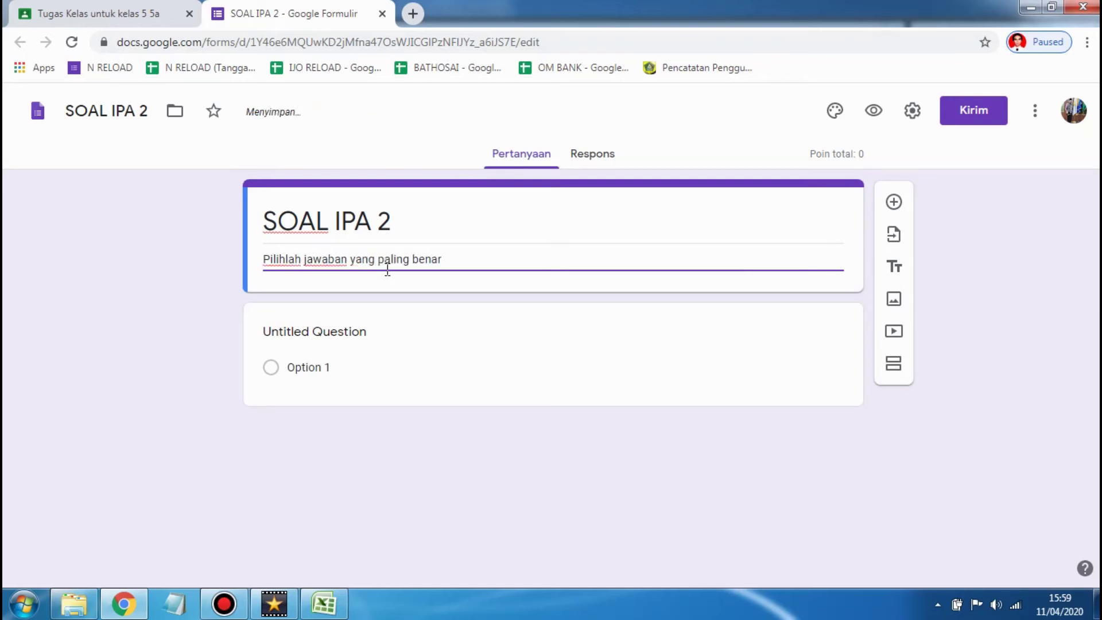
click(389, 337)
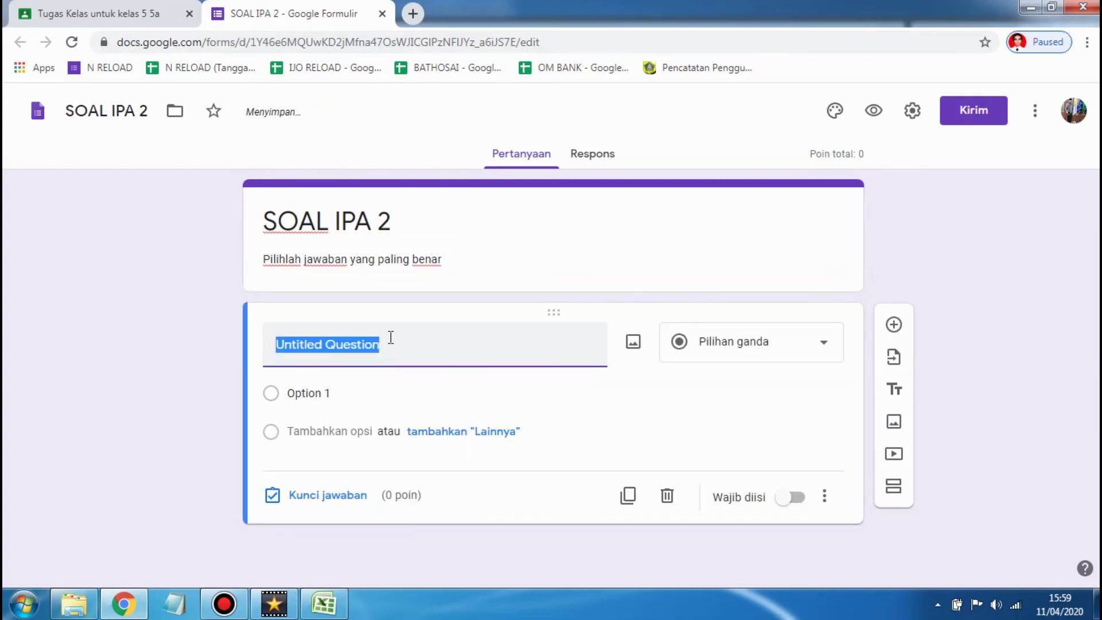
Rename the first question to NAMA and make it a short-answer question
text(nama)
key(BackSpace)
text(NAMA)
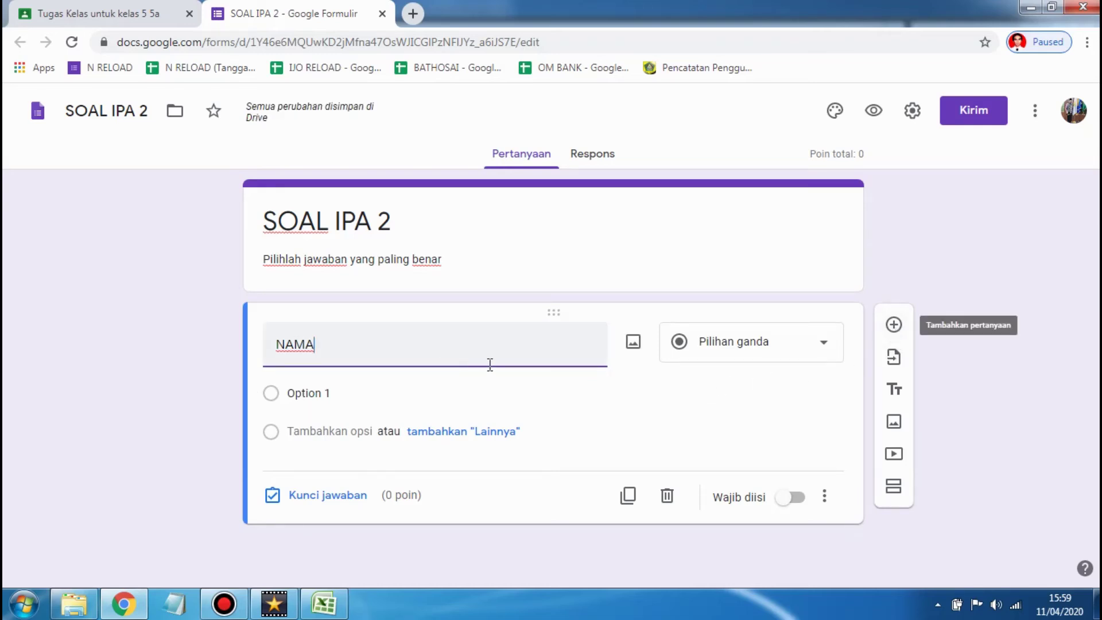
click(726, 348)
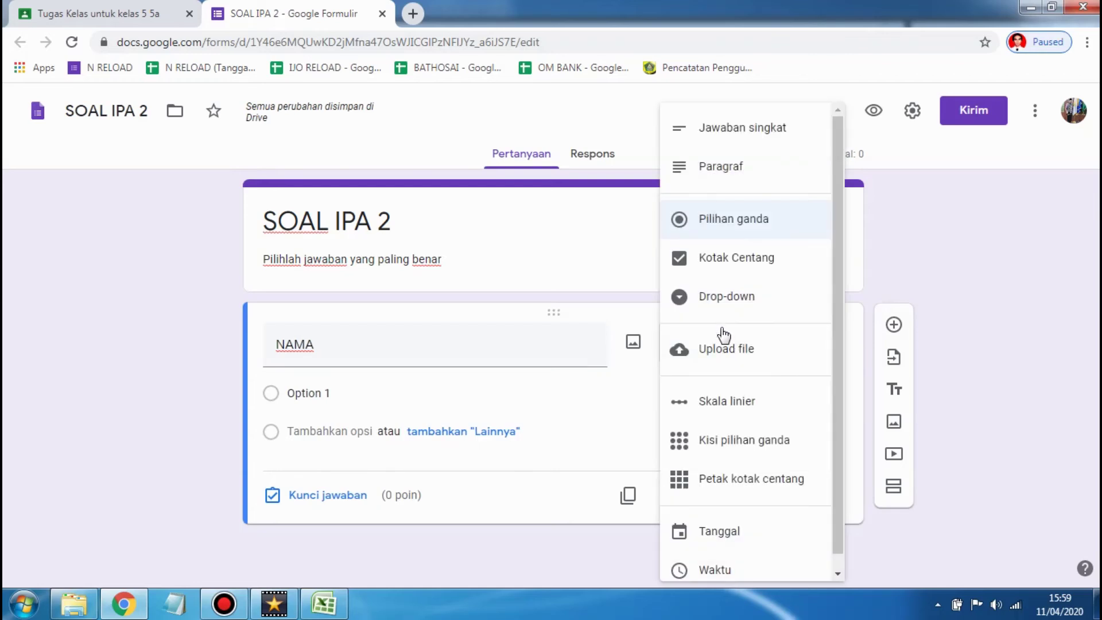
click(723, 129)
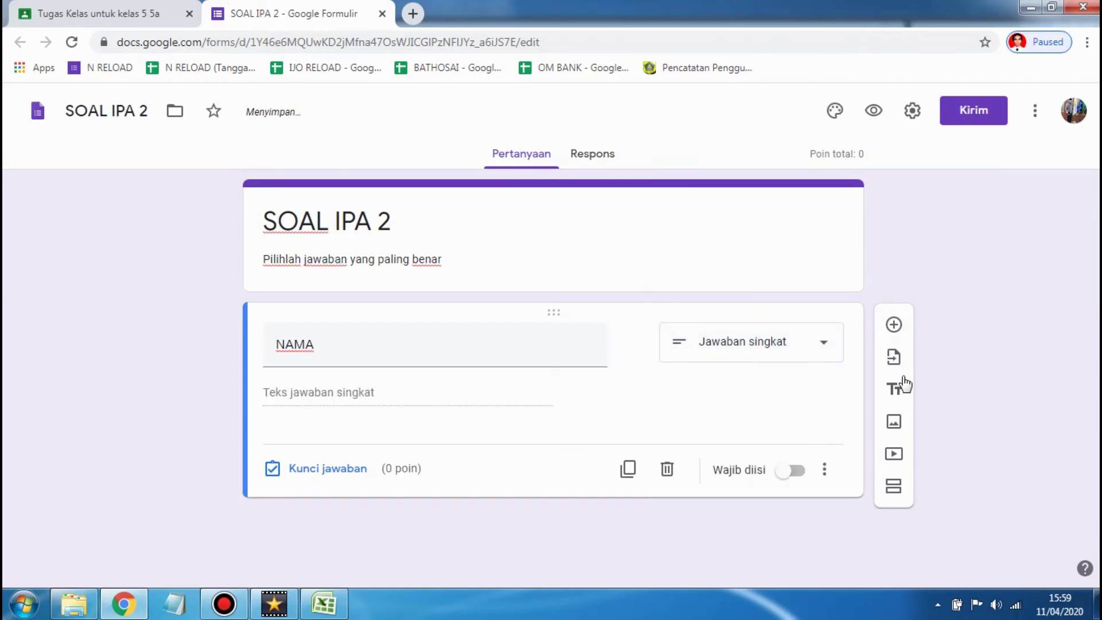
Make NAMA required and add a multiple-choice question titled 'ASDFASDFSADFSDAFSDA'
click(894, 326)
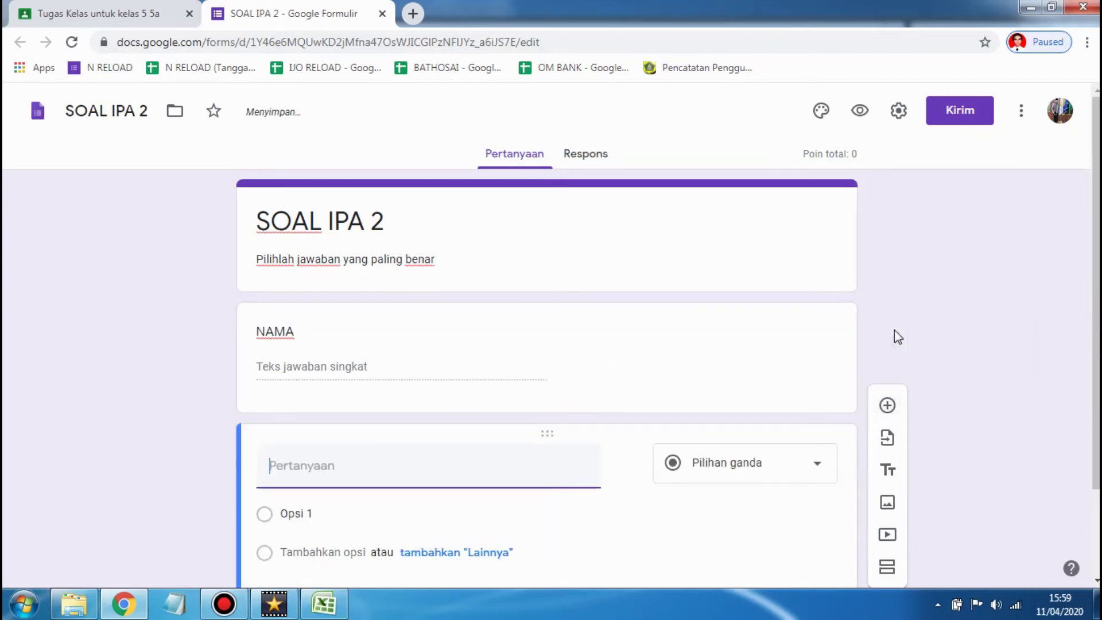
click(709, 347)
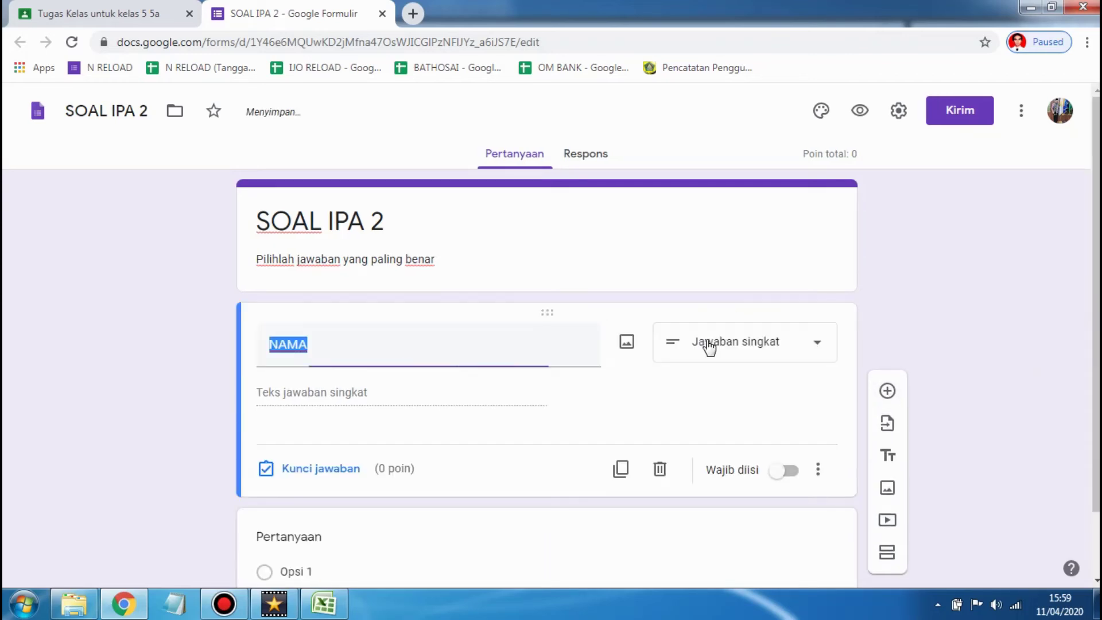
click(787, 472)
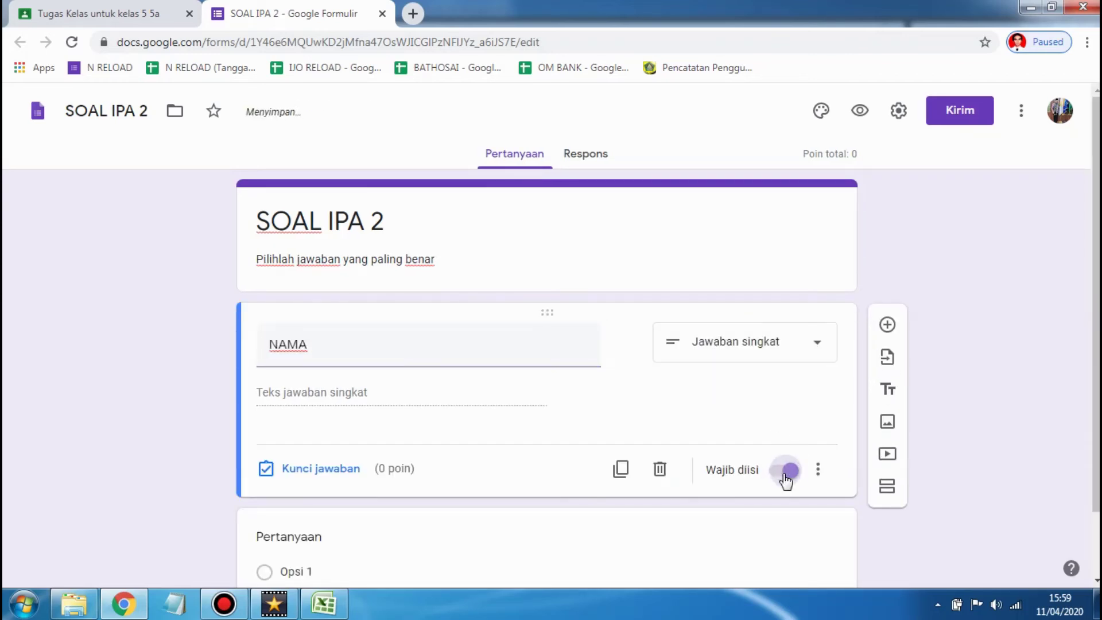
click(890, 331)
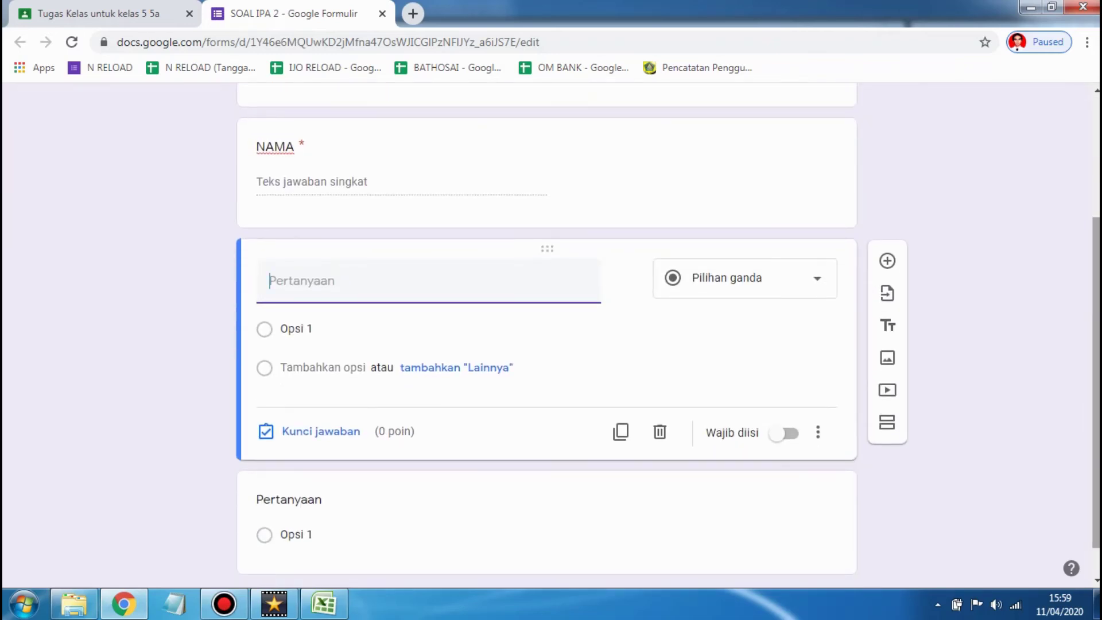
text(A)
text(. ASDFASDFSADFSDAFSDA)
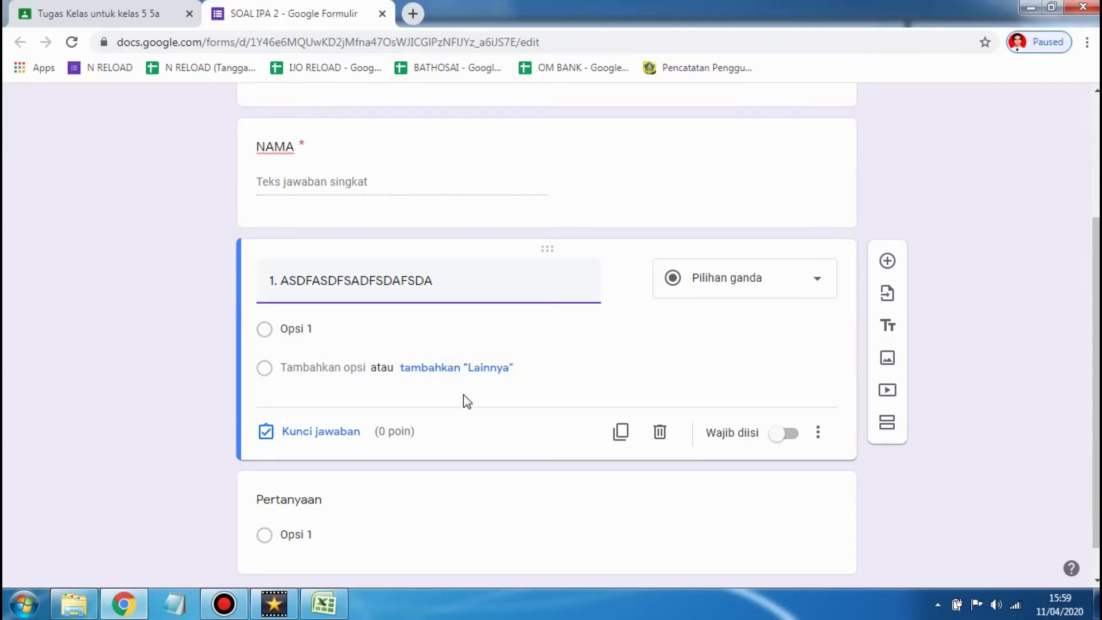
Give question 1 answer options A, B, C and D, then insert another question below it
click(384, 331)
text(A)
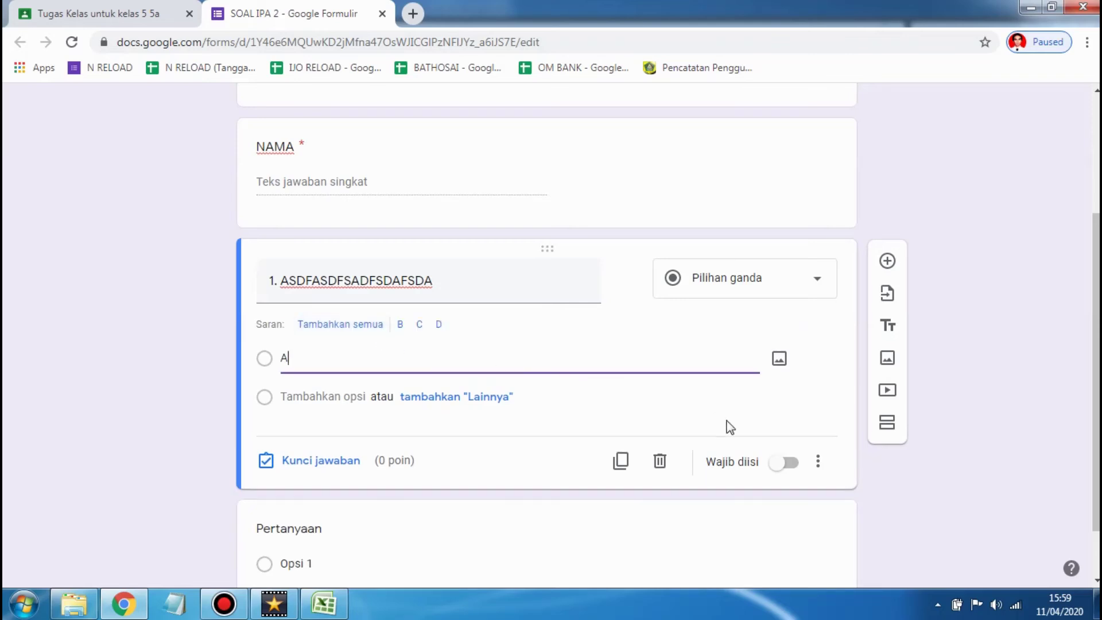
click(346, 326)
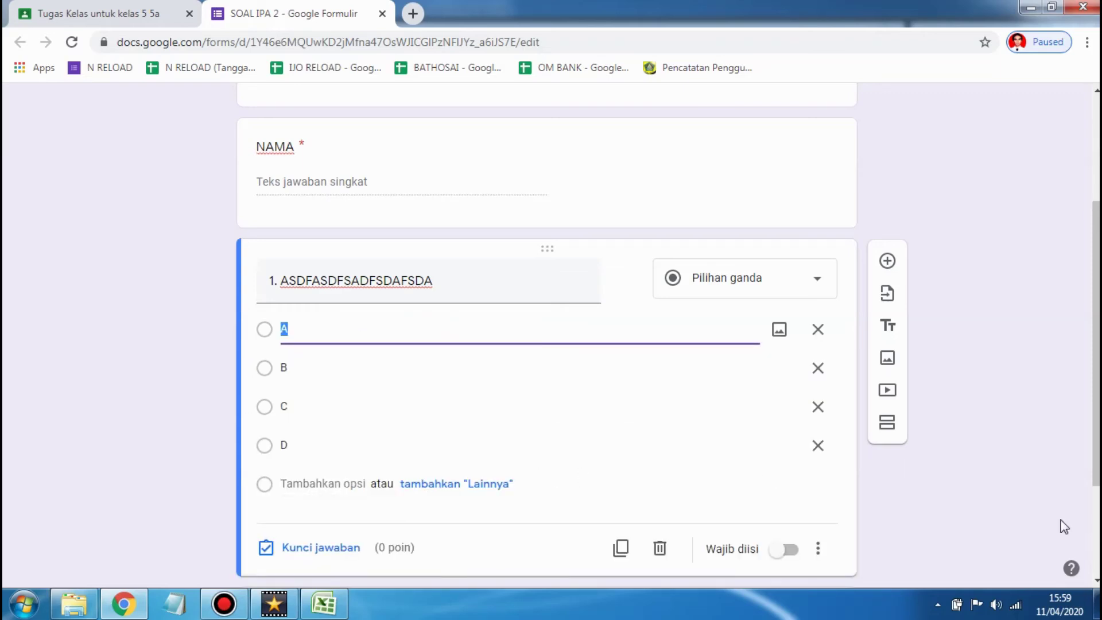
scroll(934, 262, down, 3)
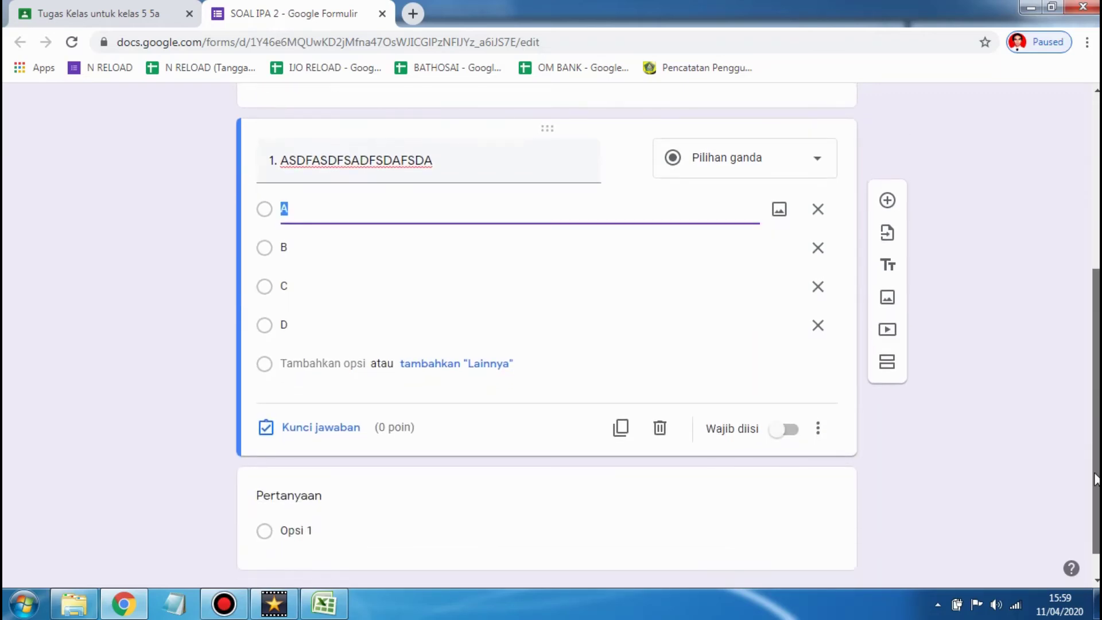
click(887, 201)
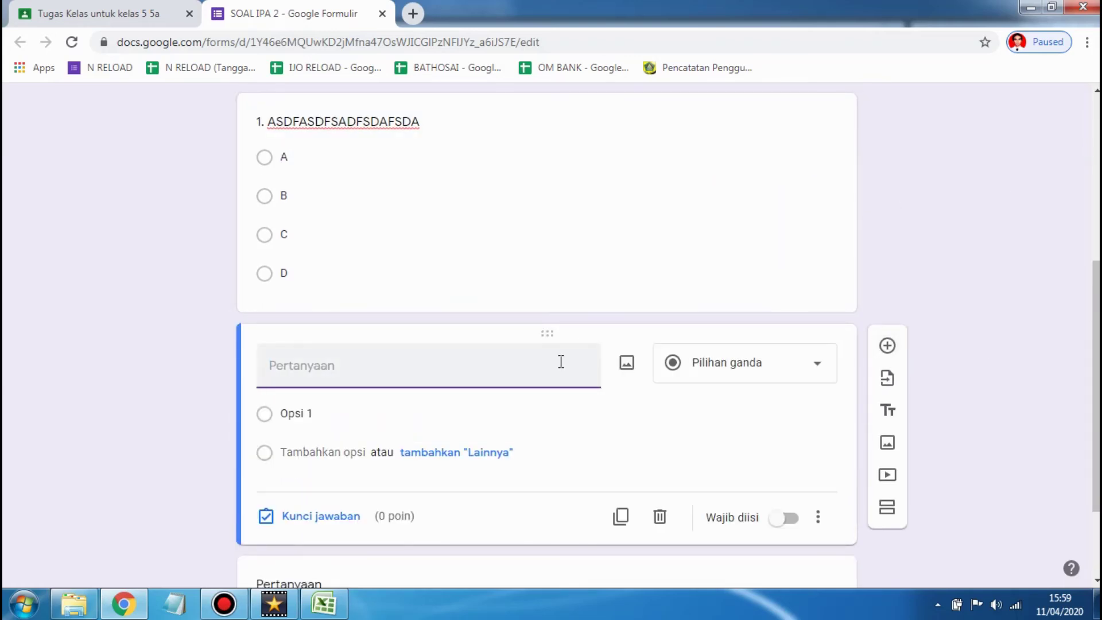
Title question 2 '2. ADSFSDFASDFASDFSAD' with option A and a Lainnya choice
text(2. ADSFSDFASDFASDFSADF)
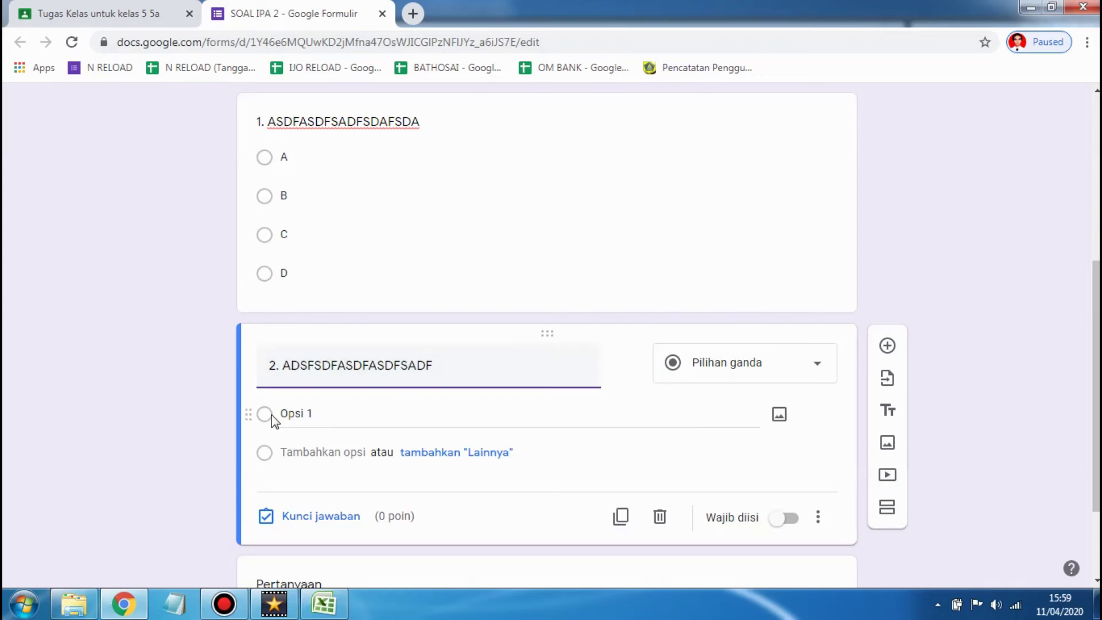
click(317, 420)
text(A)
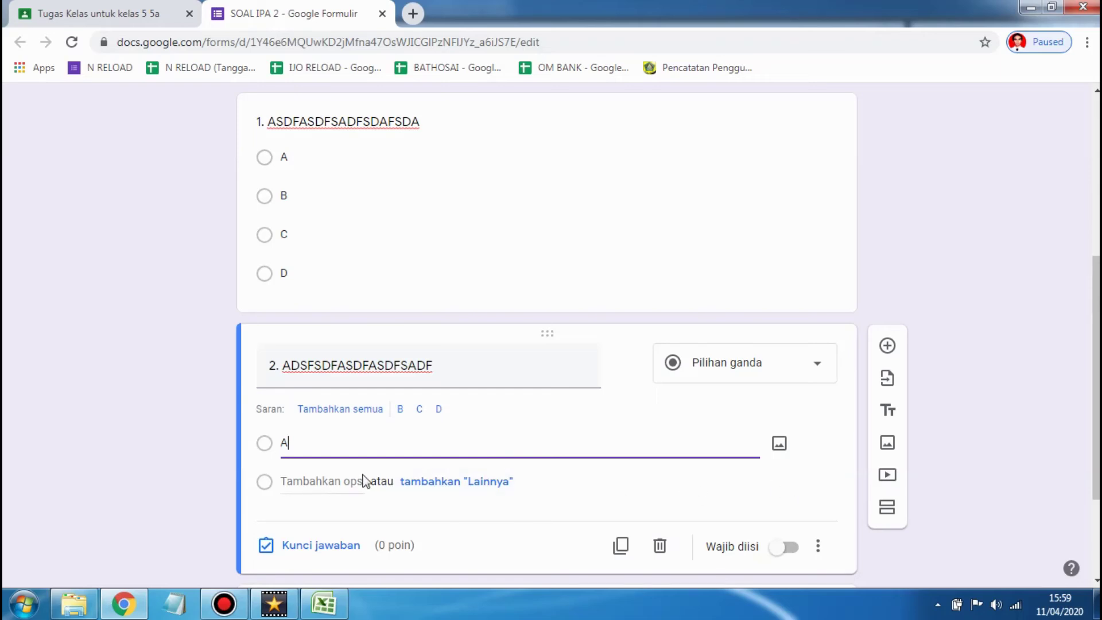
click(436, 483)
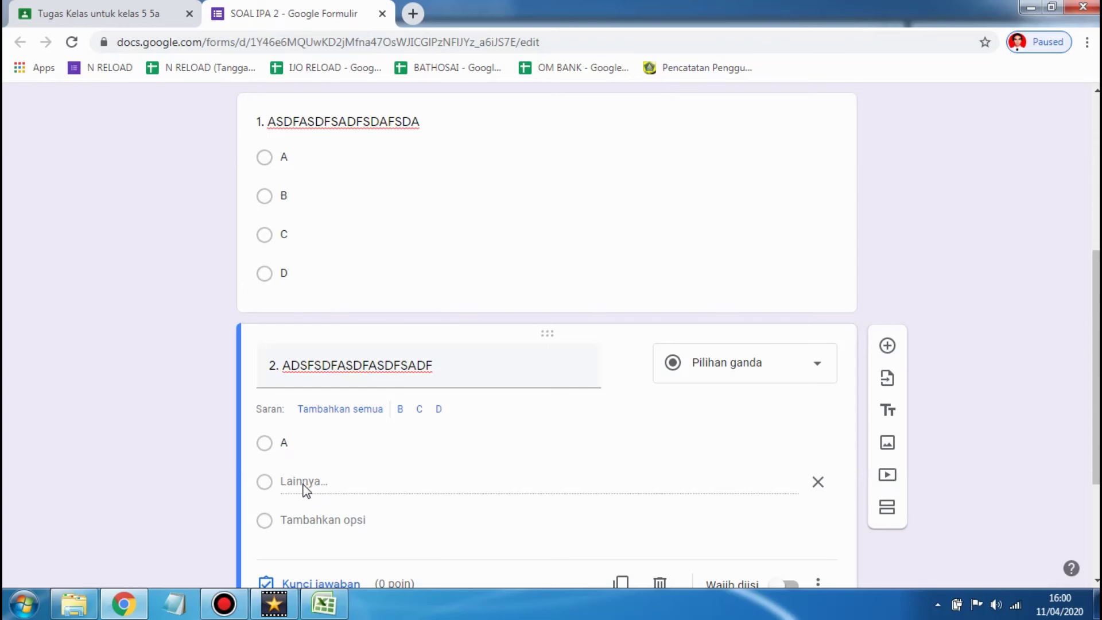
drag(281, 485, 363, 478)
click(363, 484)
click(264, 483)
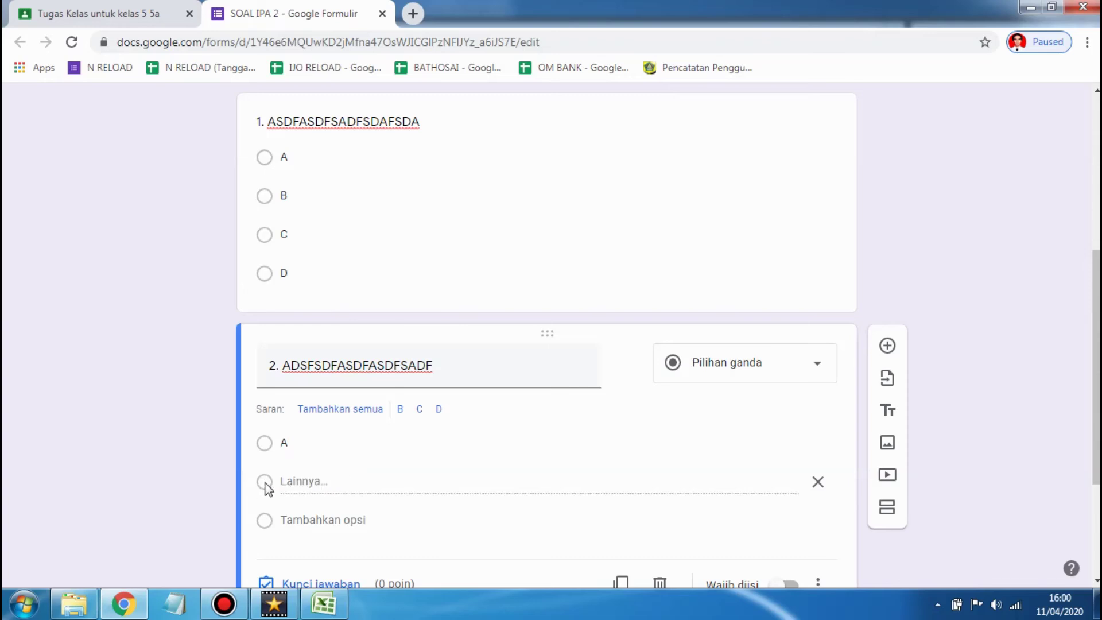
Add options B, C and D to question 2
click(322, 521)
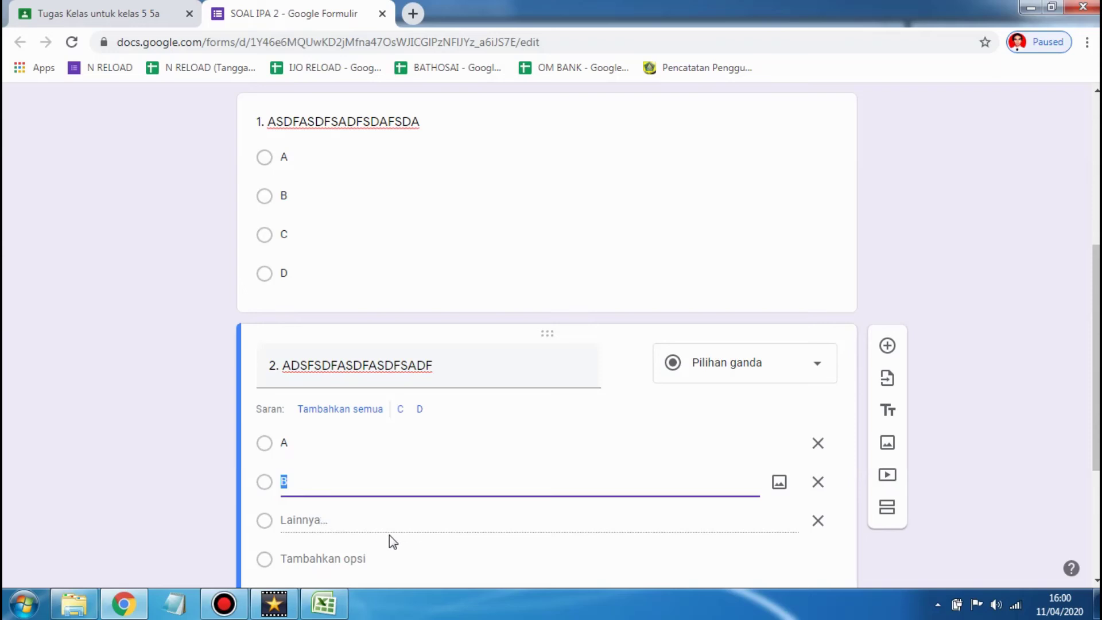
click(323, 558)
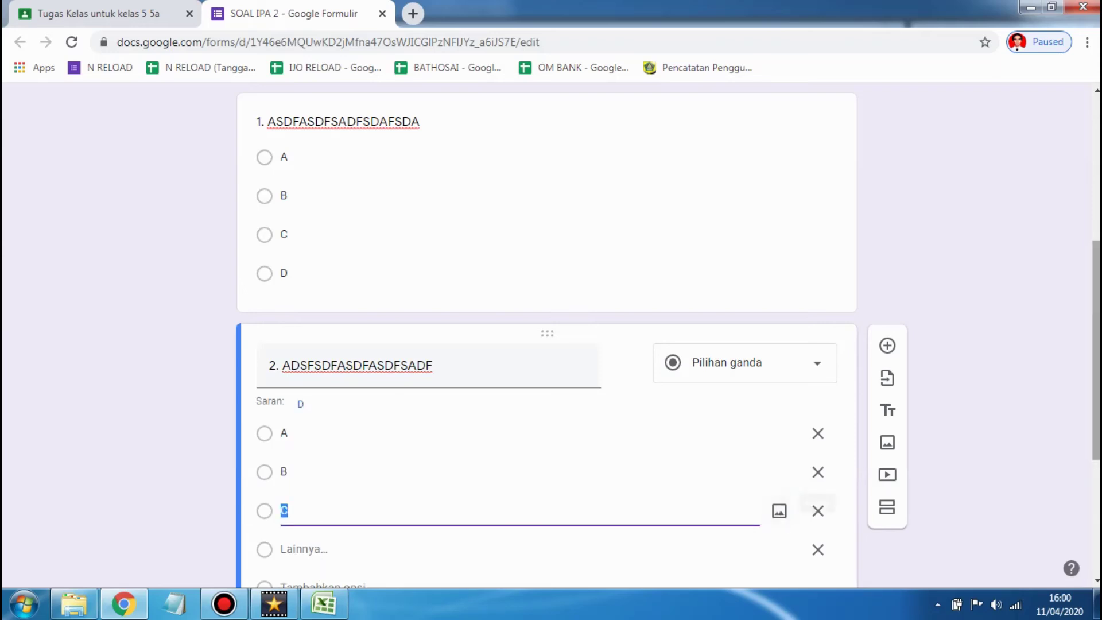
scroll(422, 445, down, 1)
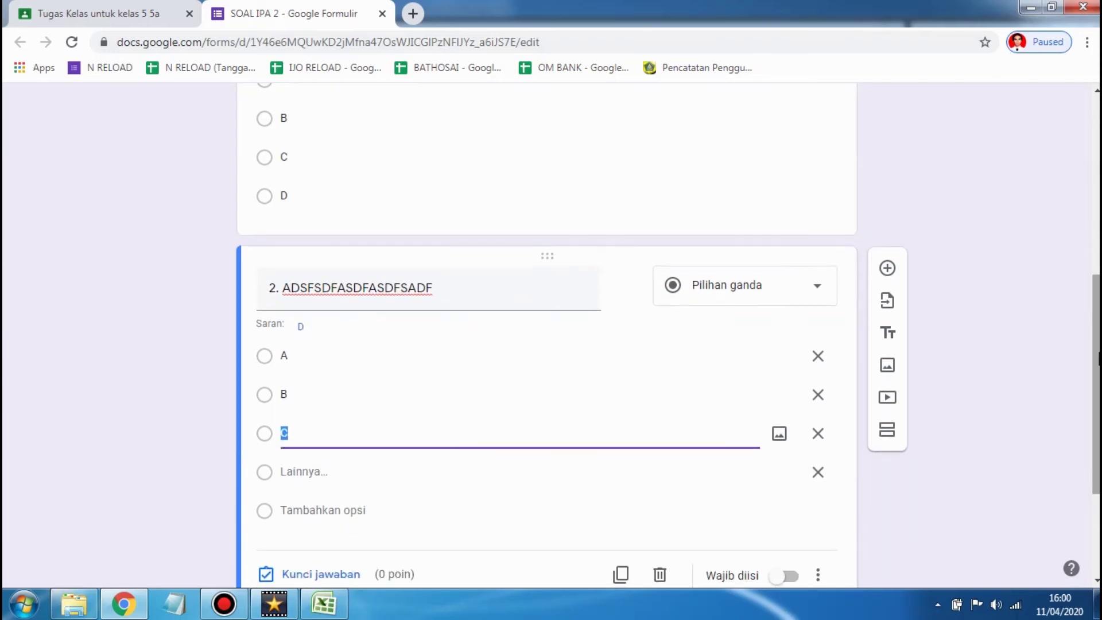
click(337, 509)
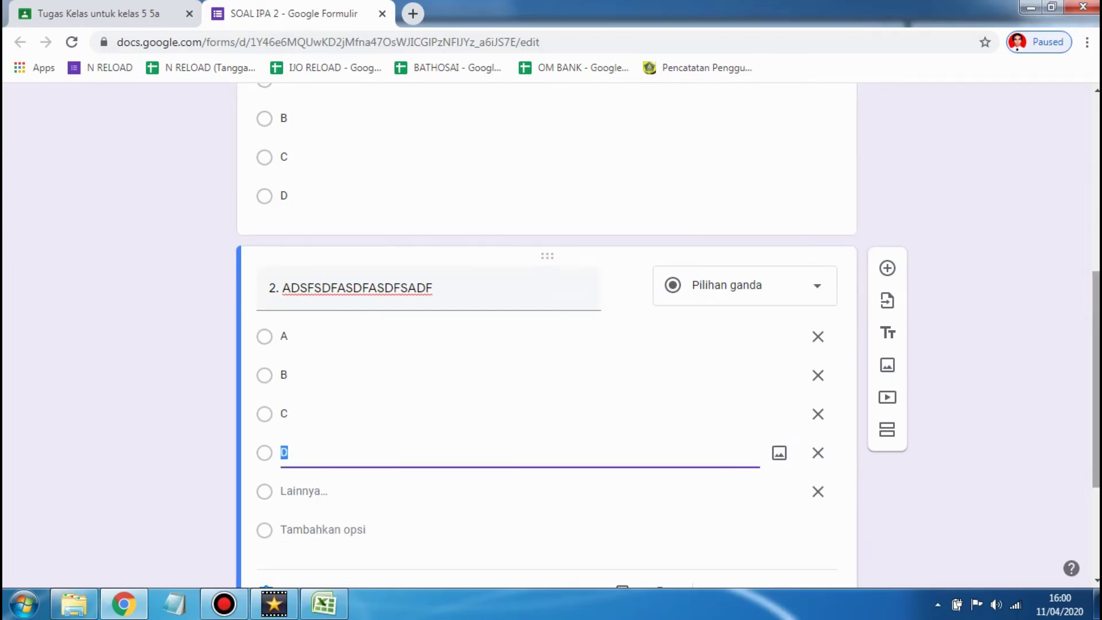
scroll(546, 337, down, 3)
scroll(546, 336, up, 6)
scroll(547, 336, down, 1)
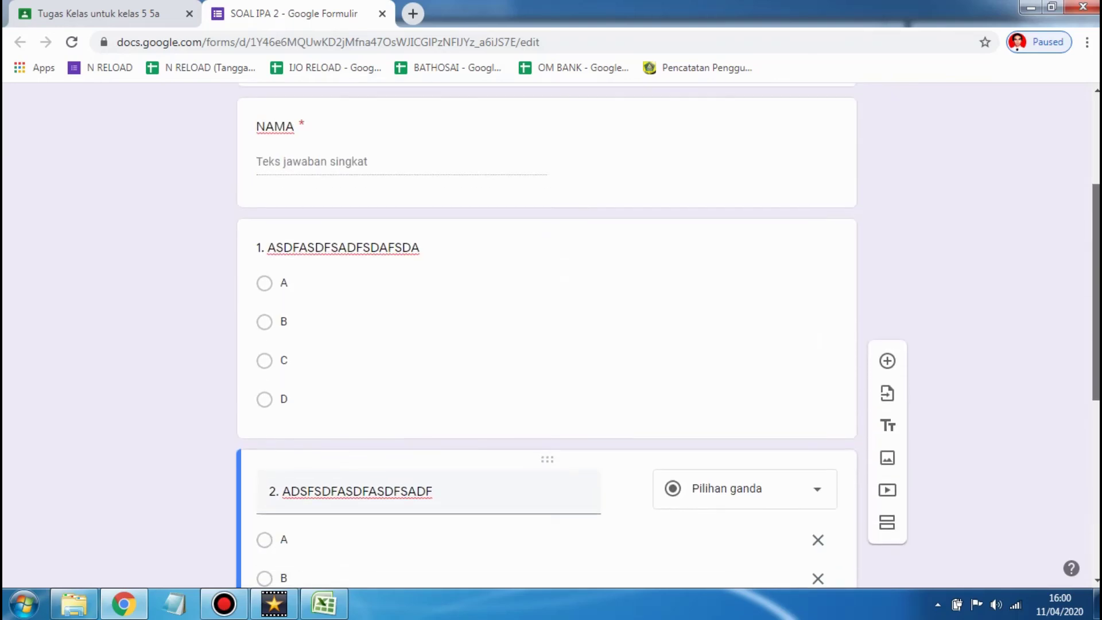
click(765, 388)
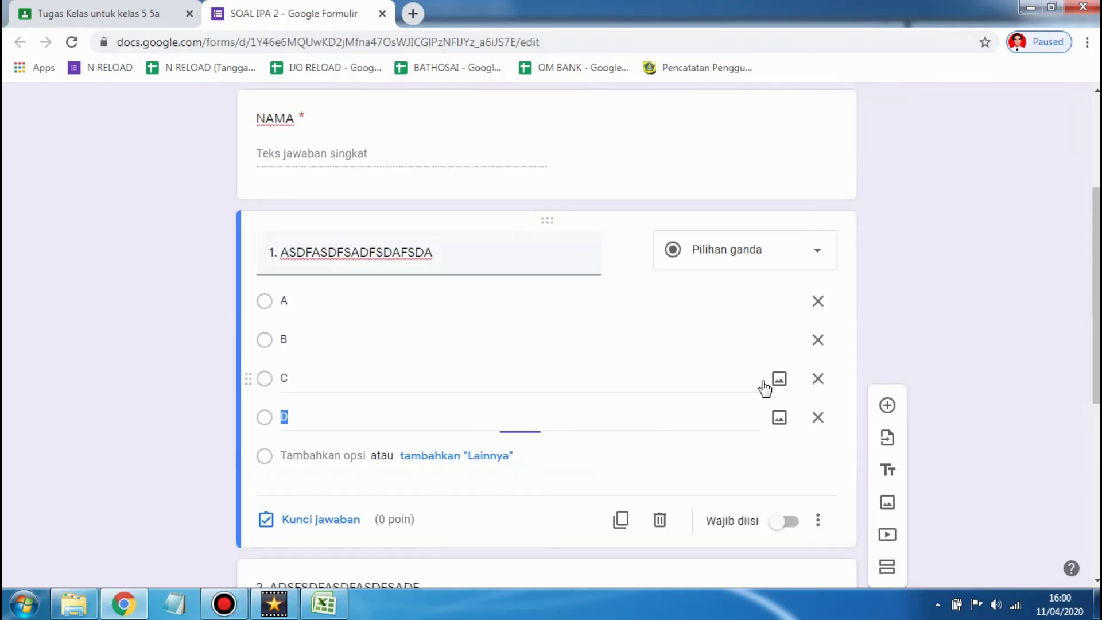
Set question 1's answer key to B, worth 50 points
click(321, 520)
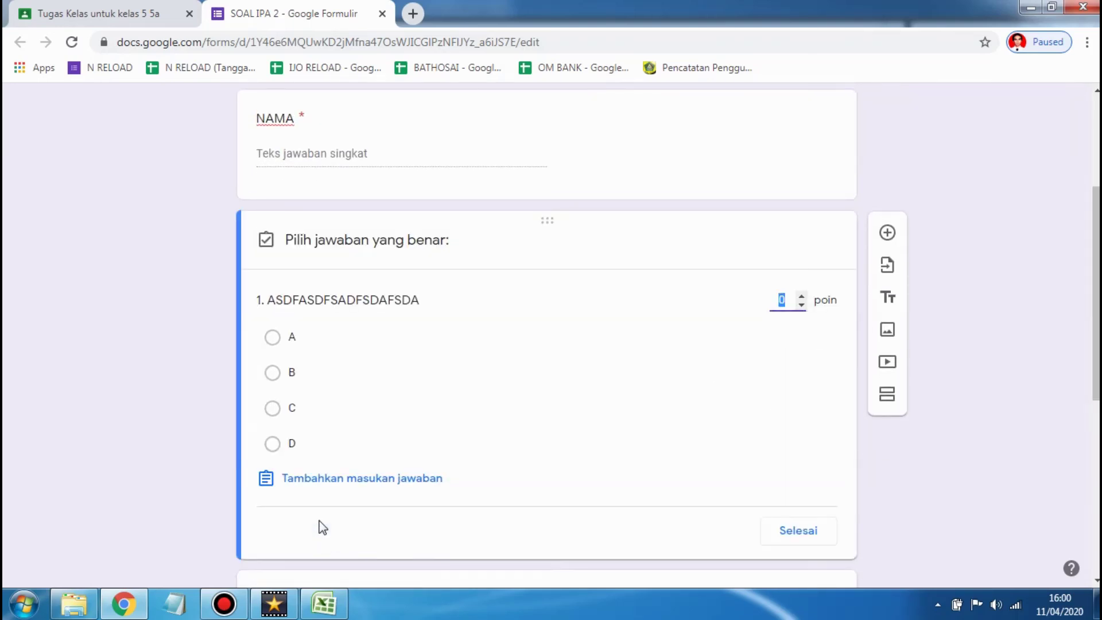
click(273, 373)
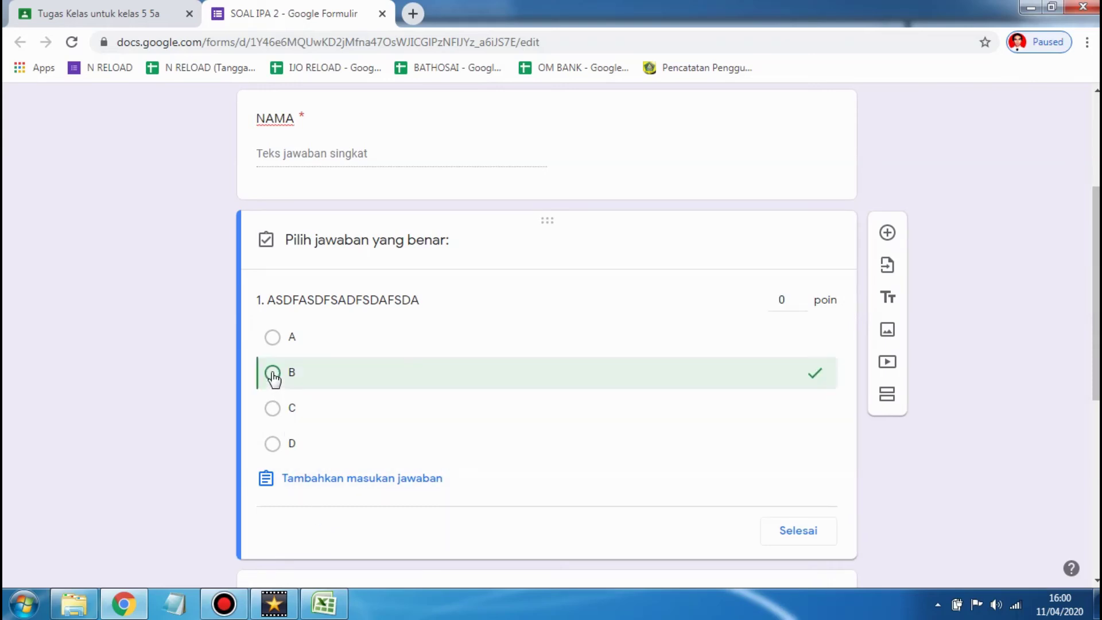
click(783, 299)
click(806, 530)
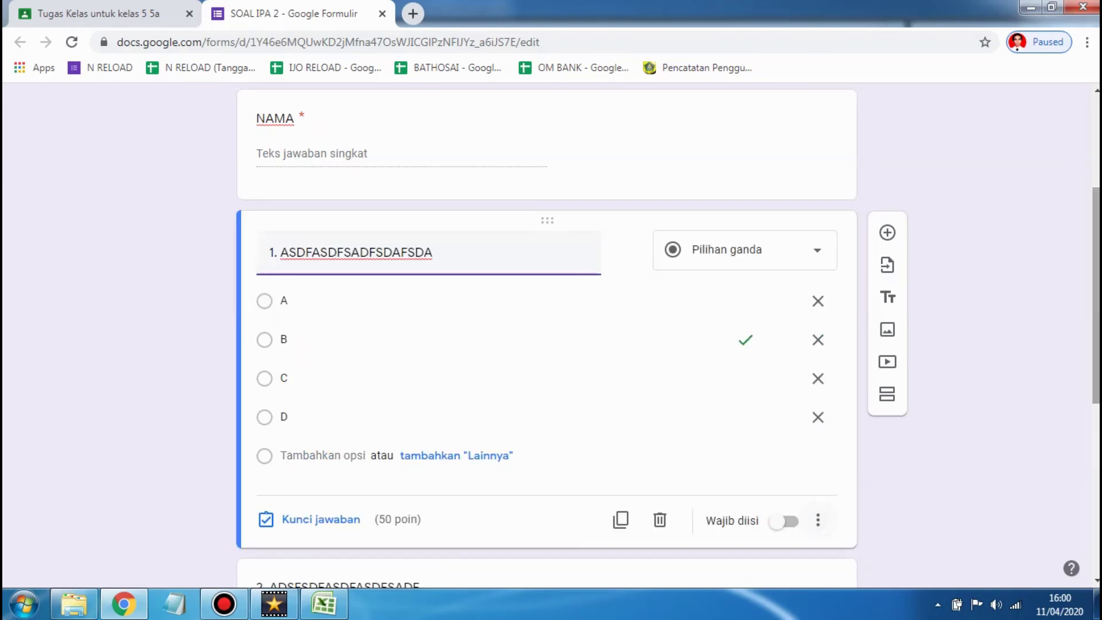
drag(1097, 298, 1098, 469)
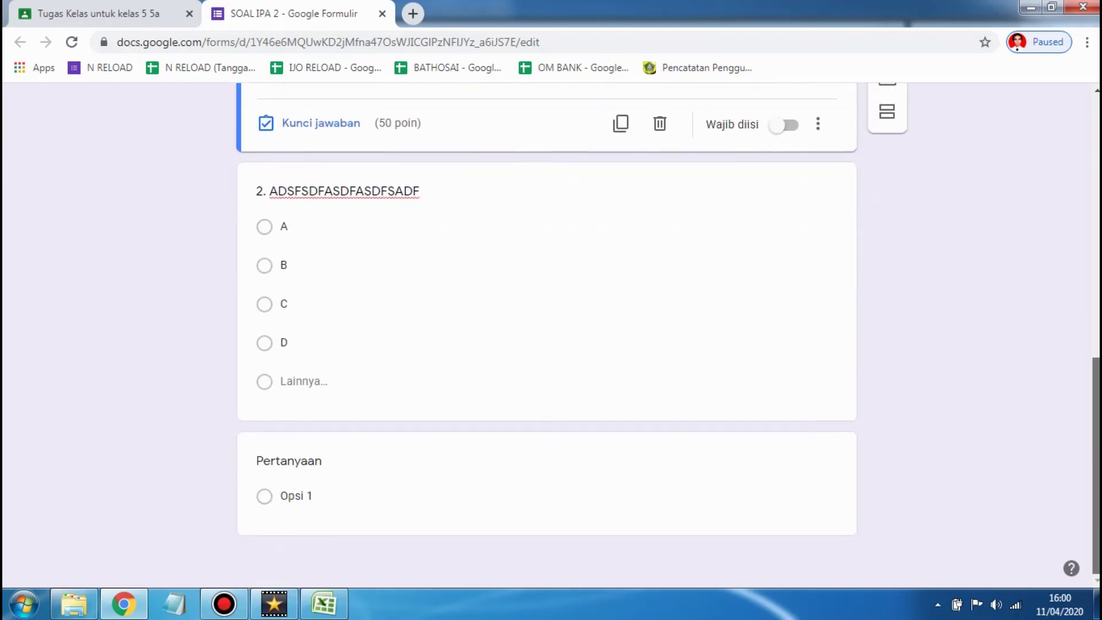
Set question 2's answer key to D, worth 50 points
click(511, 349)
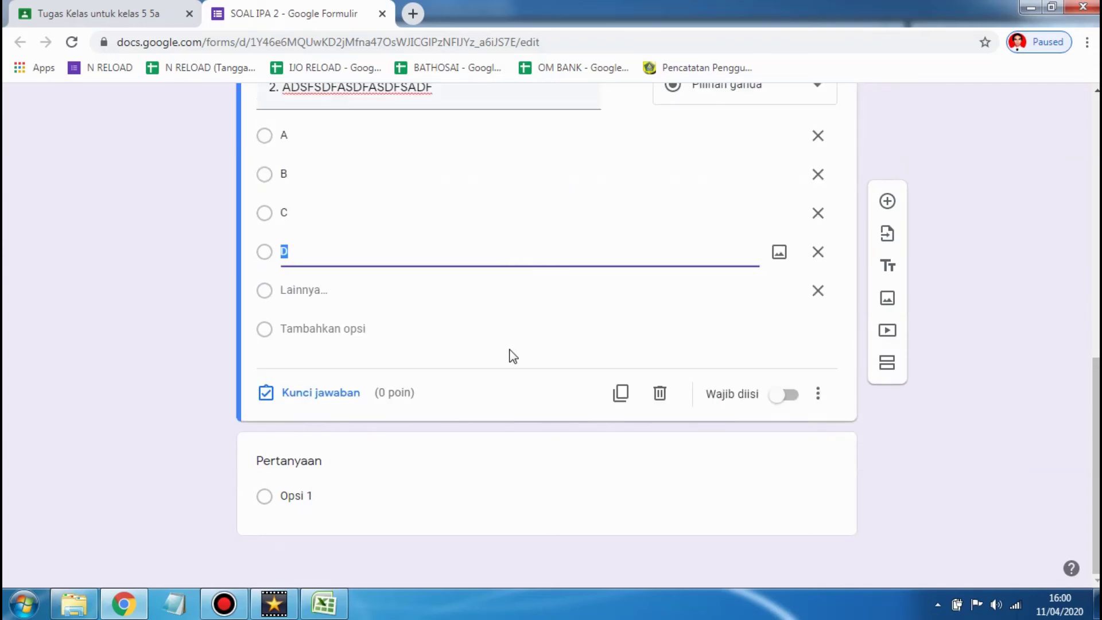
click(337, 398)
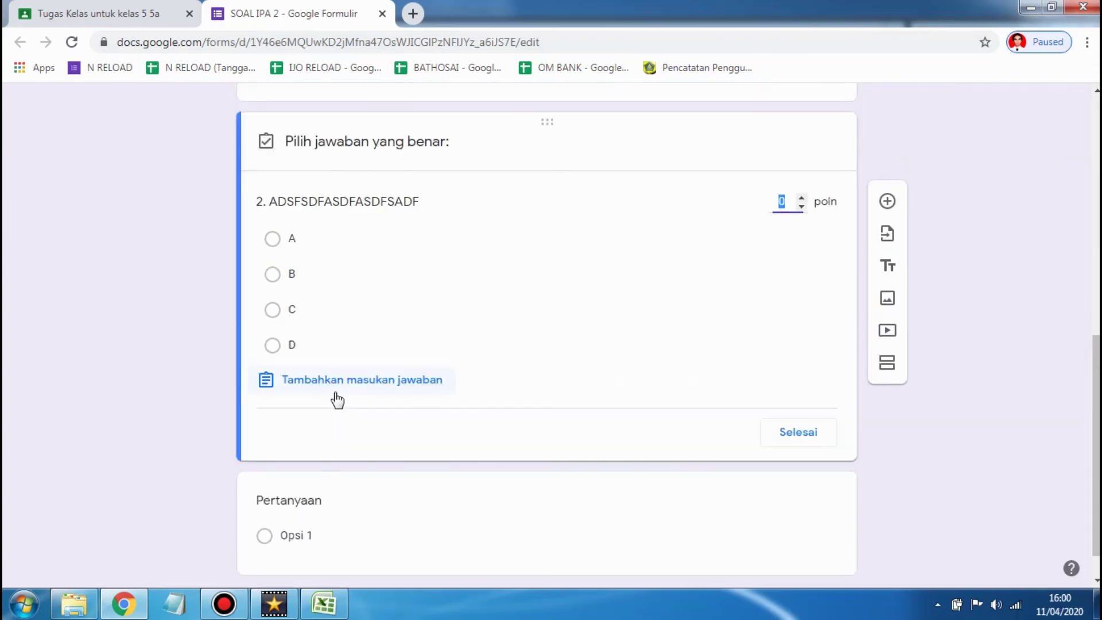
click(272, 347)
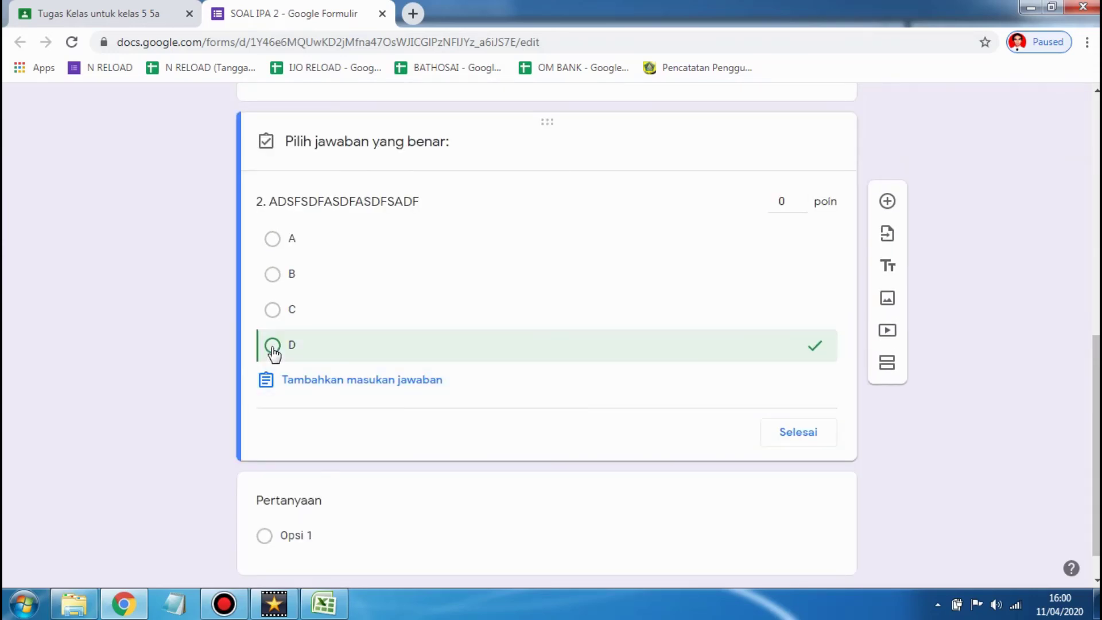
click(789, 199)
text(50)
click(805, 442)
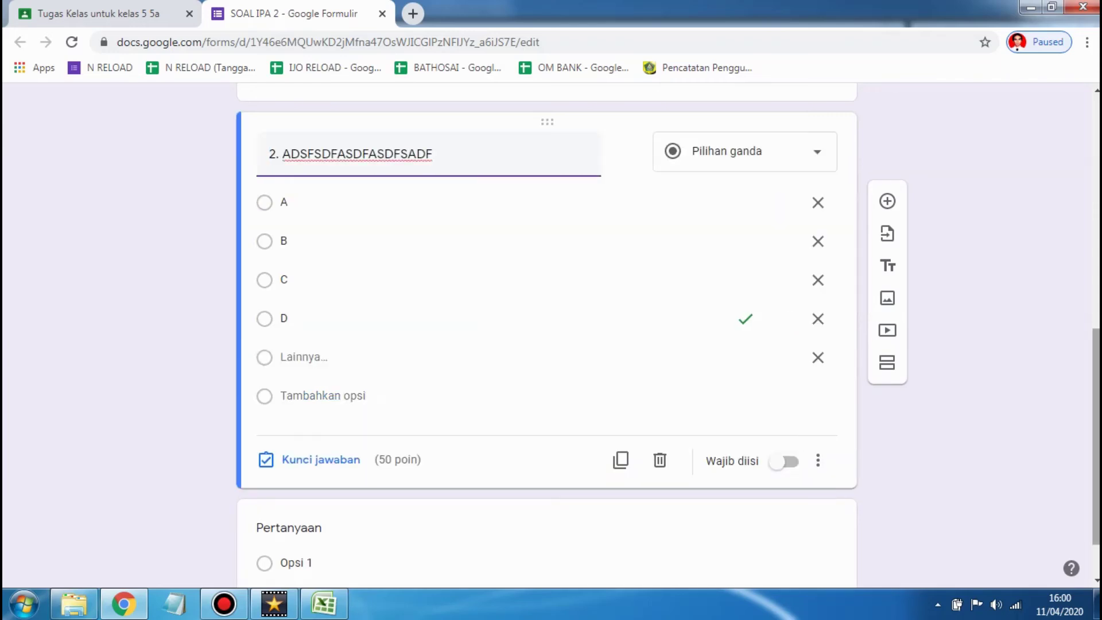
Delete the empty extra question at the bottom of the quiz
scroll(813, 521, down, 1)
click(811, 520)
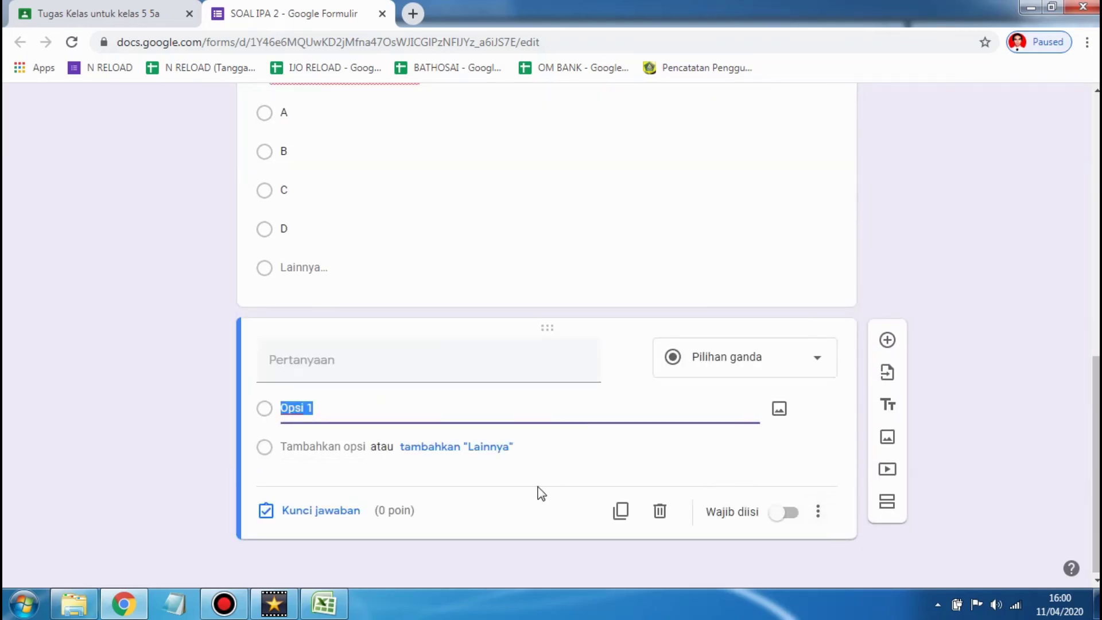
click(660, 511)
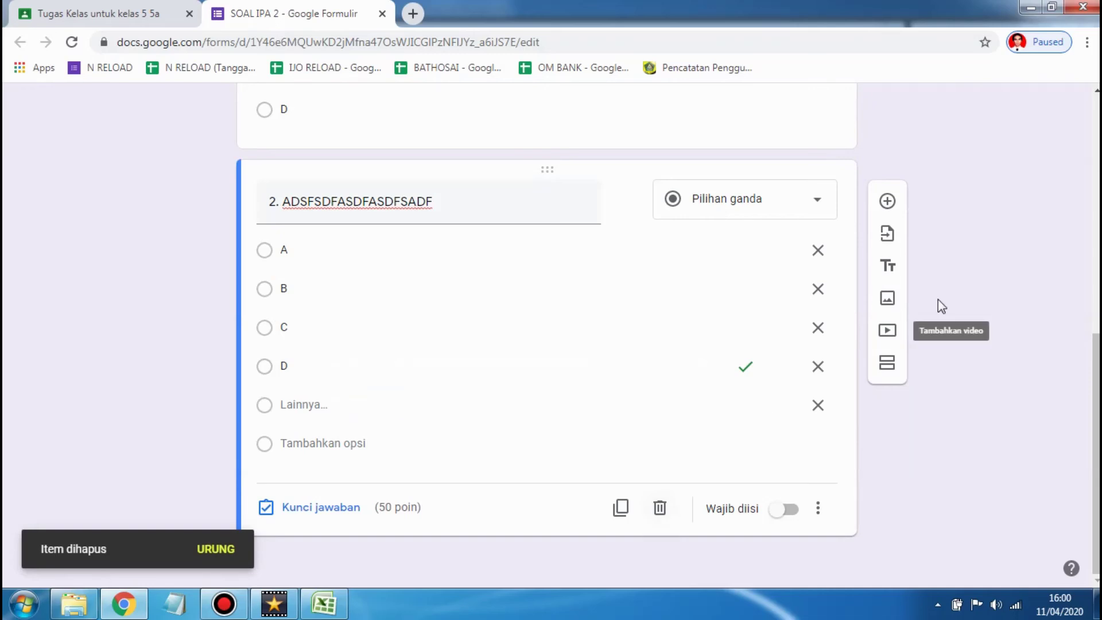
drag(1093, 373, 1093, 138)
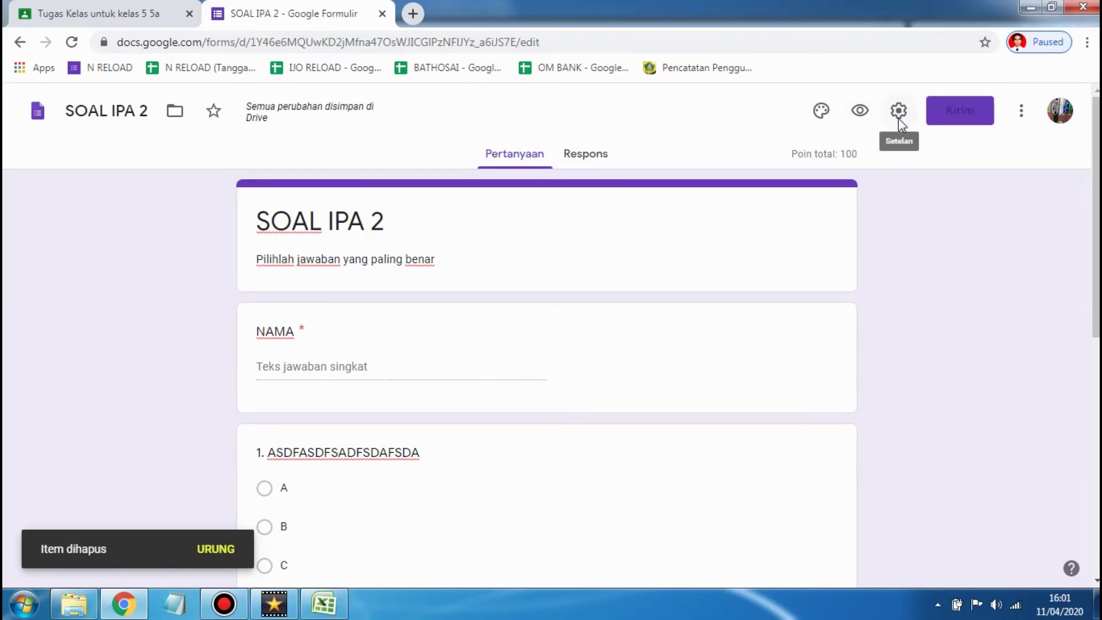
Limit to one response, release grades later, and hide points, correct answers and missed questions
click(899, 110)
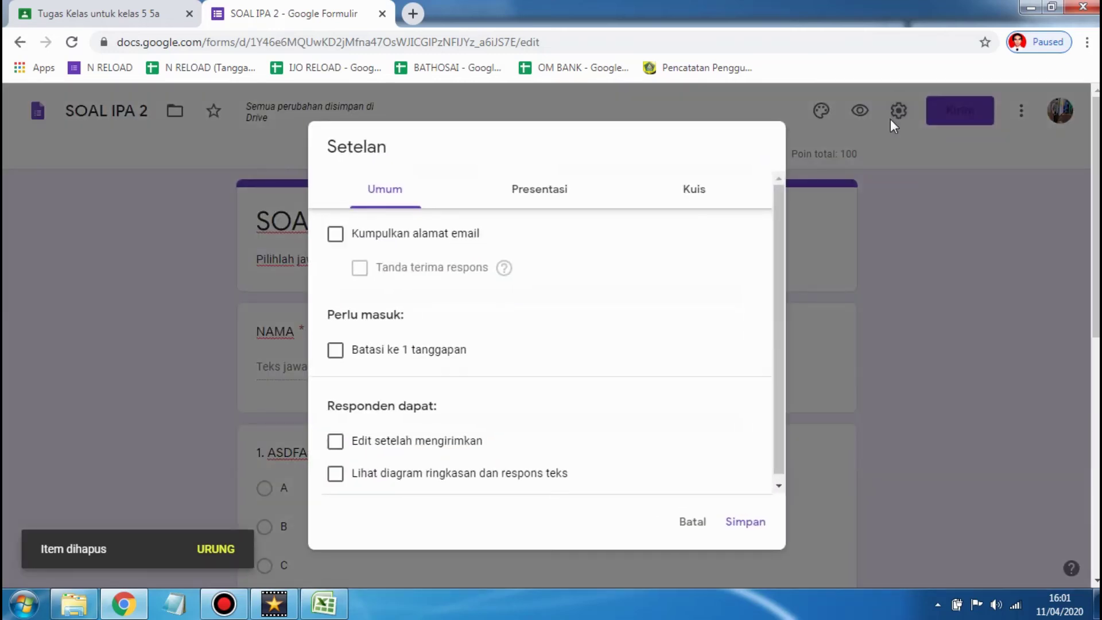
click(335, 351)
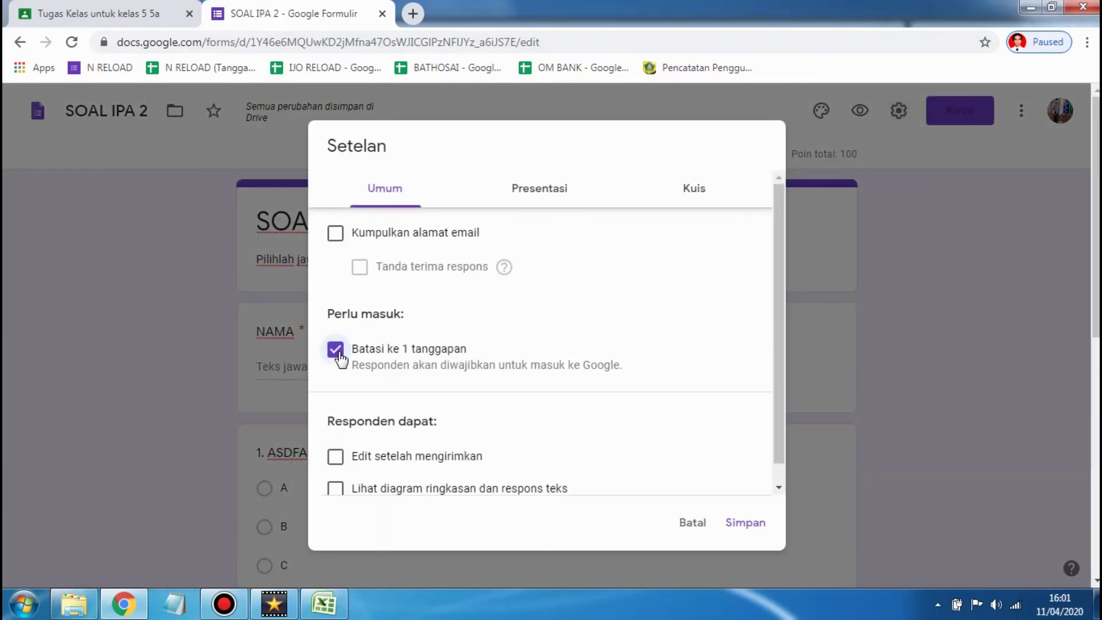
click(696, 196)
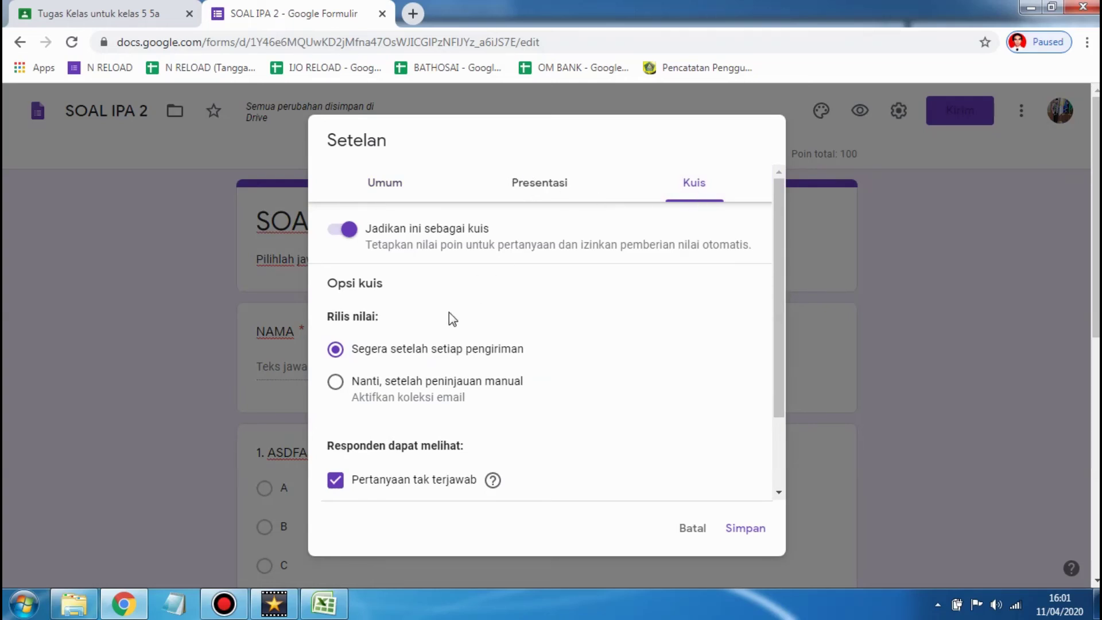
click(335, 388)
drag(780, 381, 781, 459)
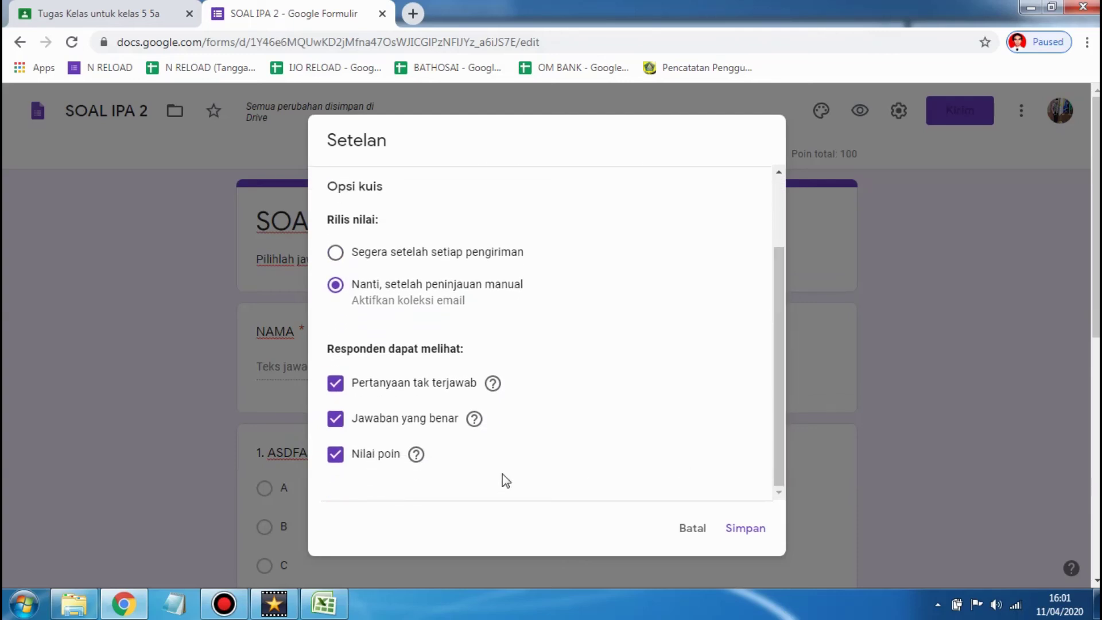
click(337, 460)
click(336, 426)
click(335, 388)
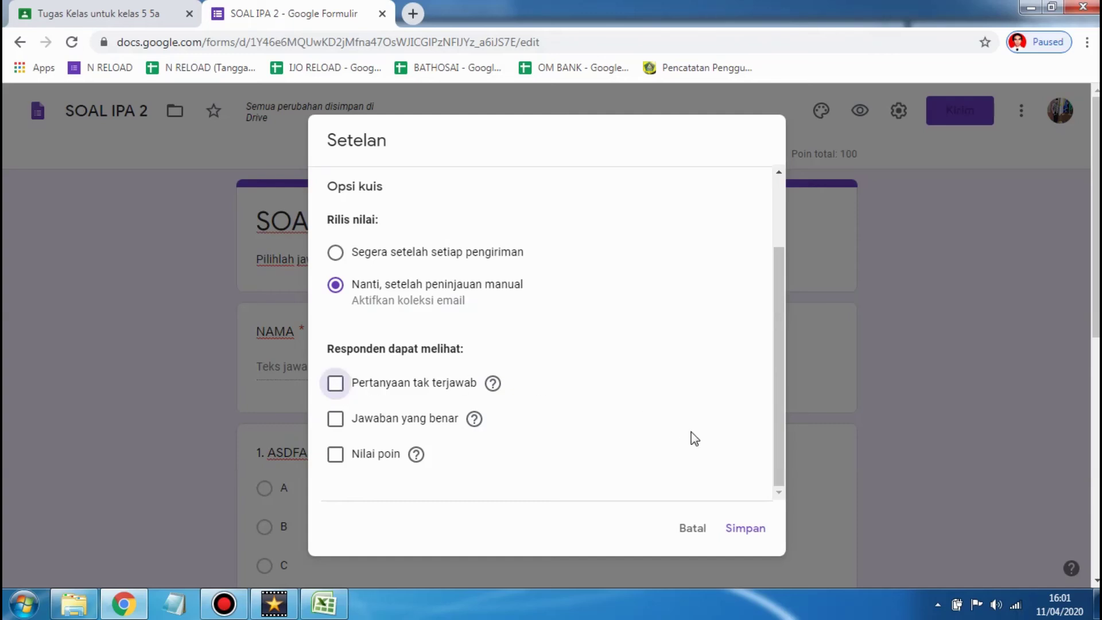
click(745, 529)
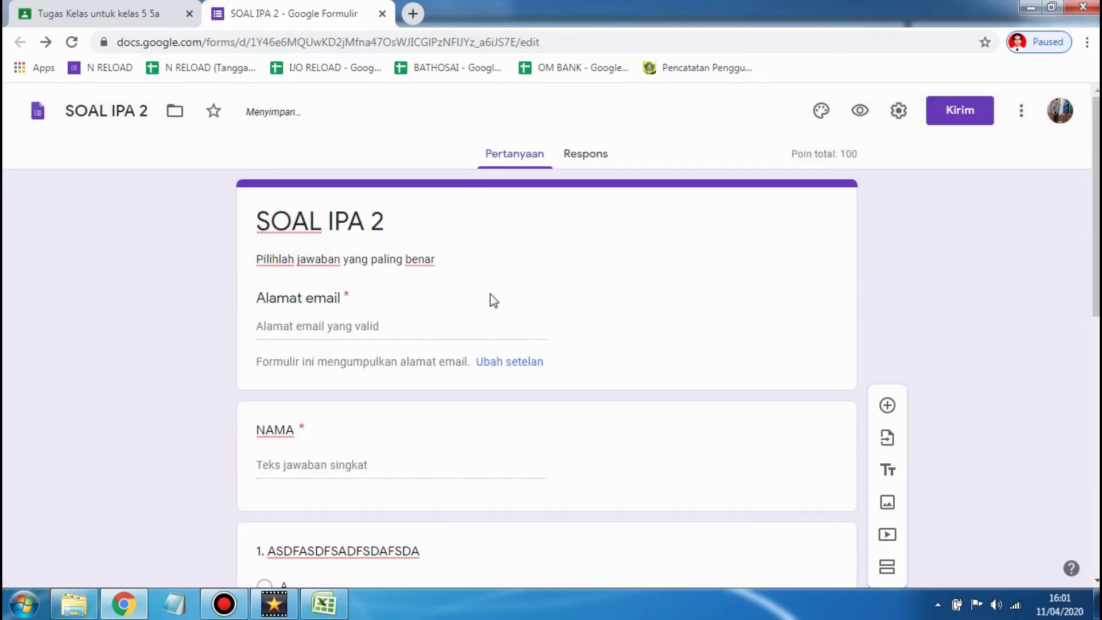
Turn off email collection, save the settings, and close the form editor
click(897, 112)
click(336, 233)
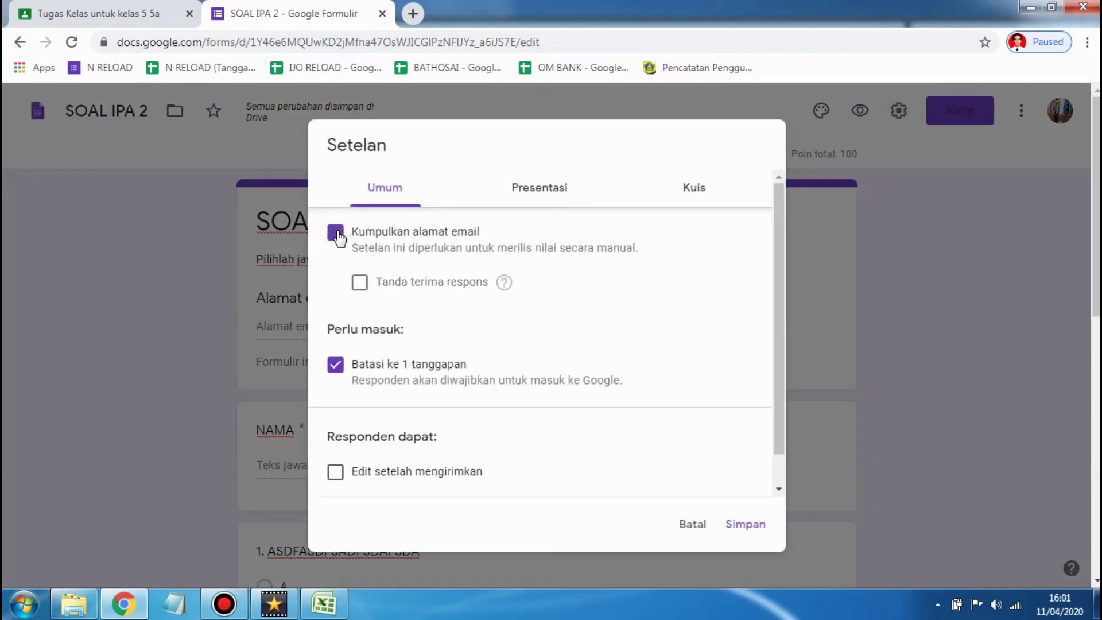
click(753, 528)
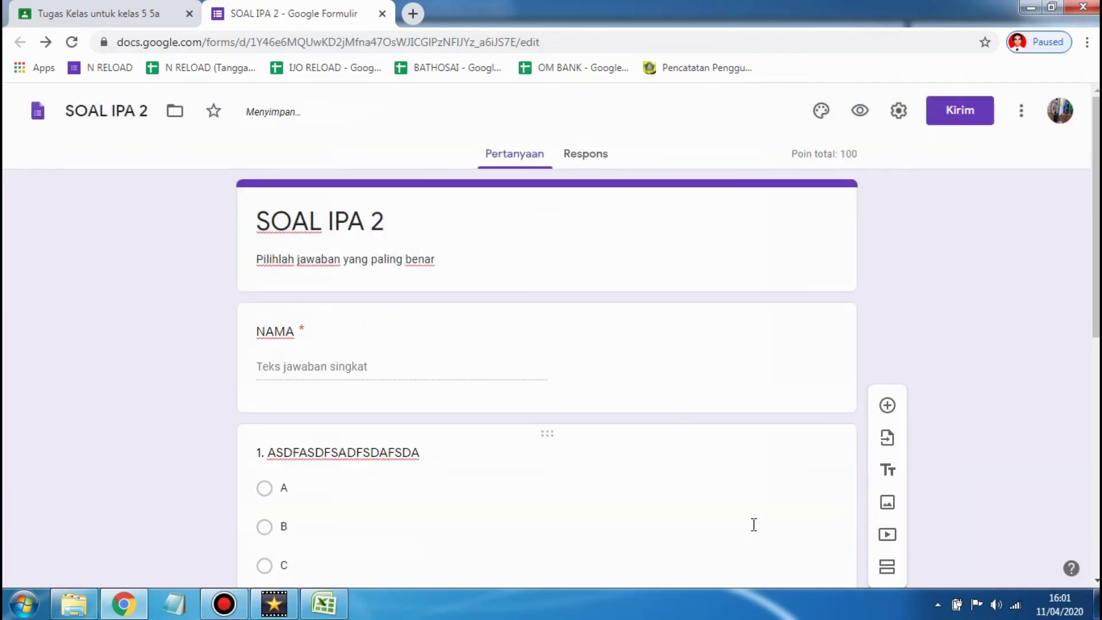
mouse_move(1097, 299)
mouse_down()
mouse_move(1097, 535)
mouse_move(1096, 293)
mouse_up()
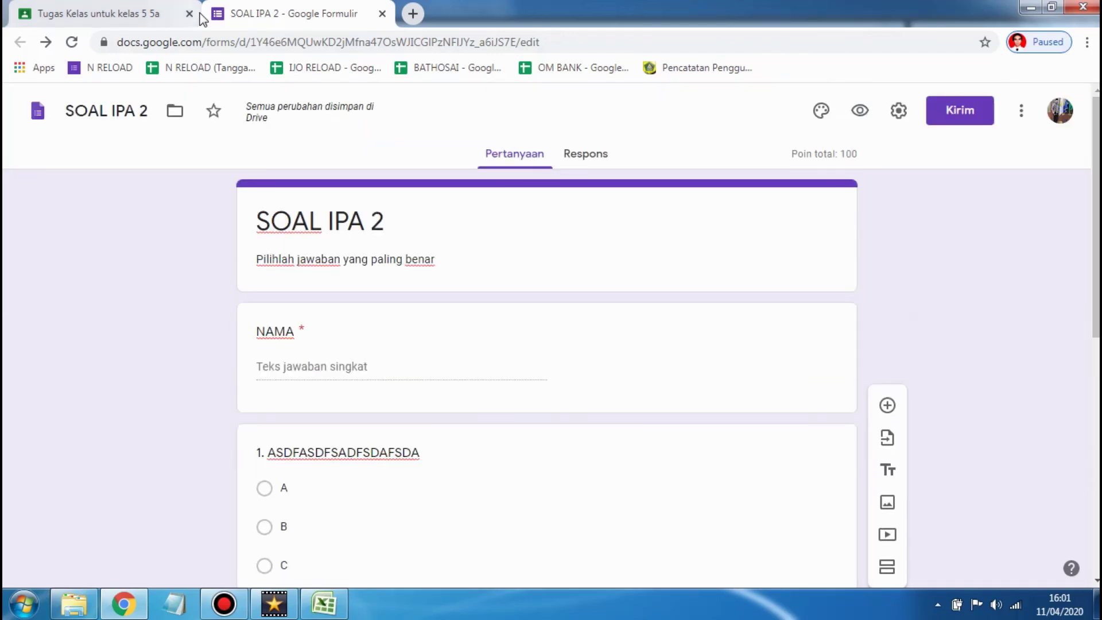
click(382, 14)
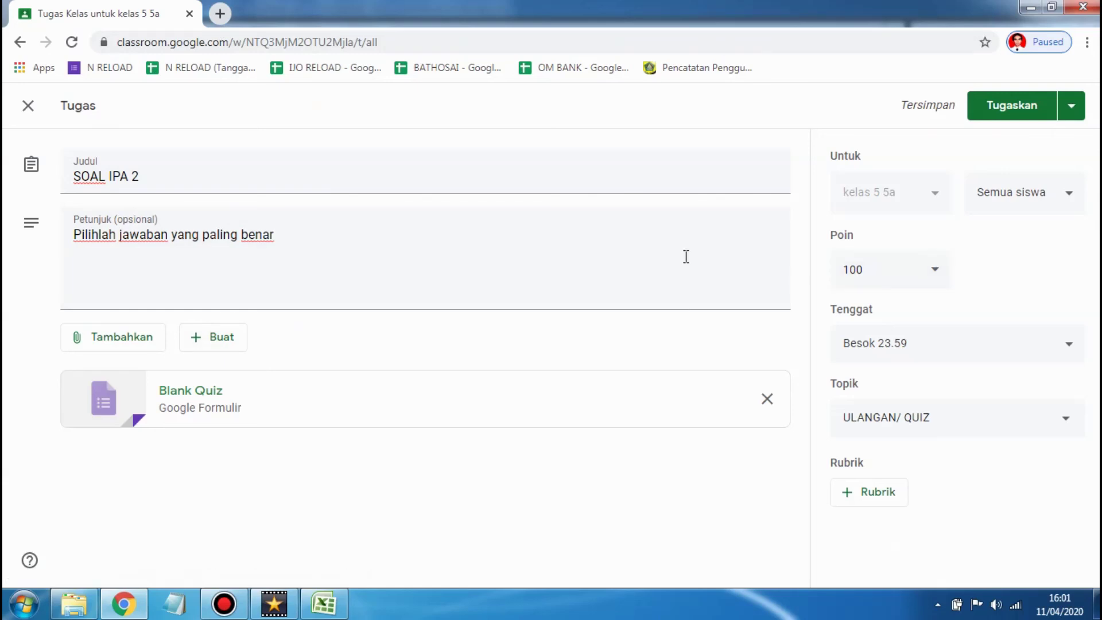
Post the SOAL IPA 2 assignment to class 5a and expand its card in Tugas Kelas
click(1010, 117)
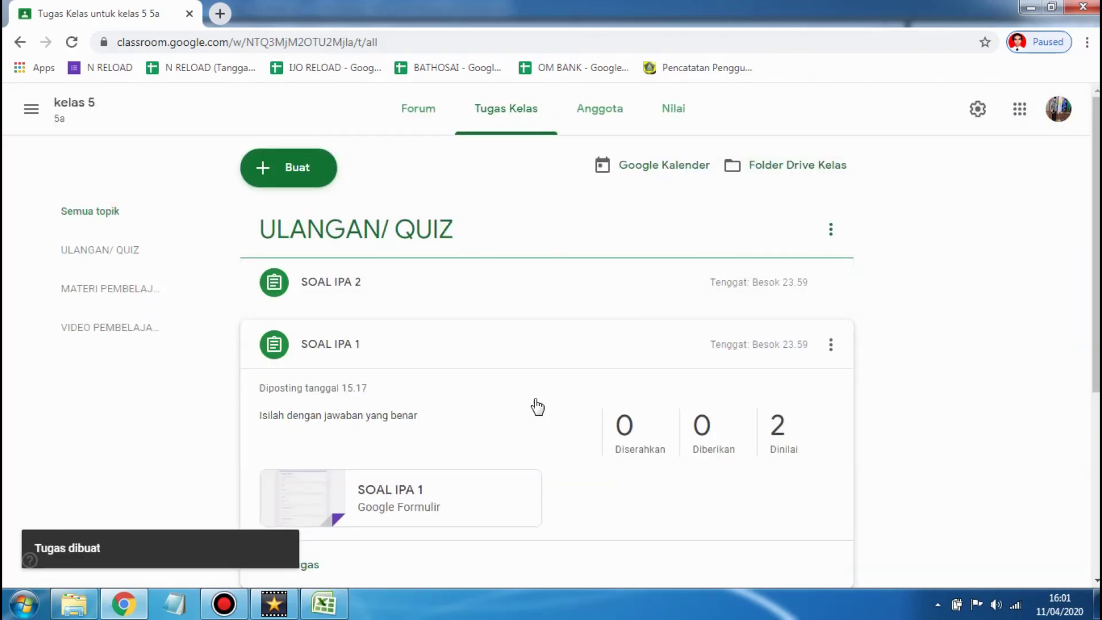
click(408, 295)
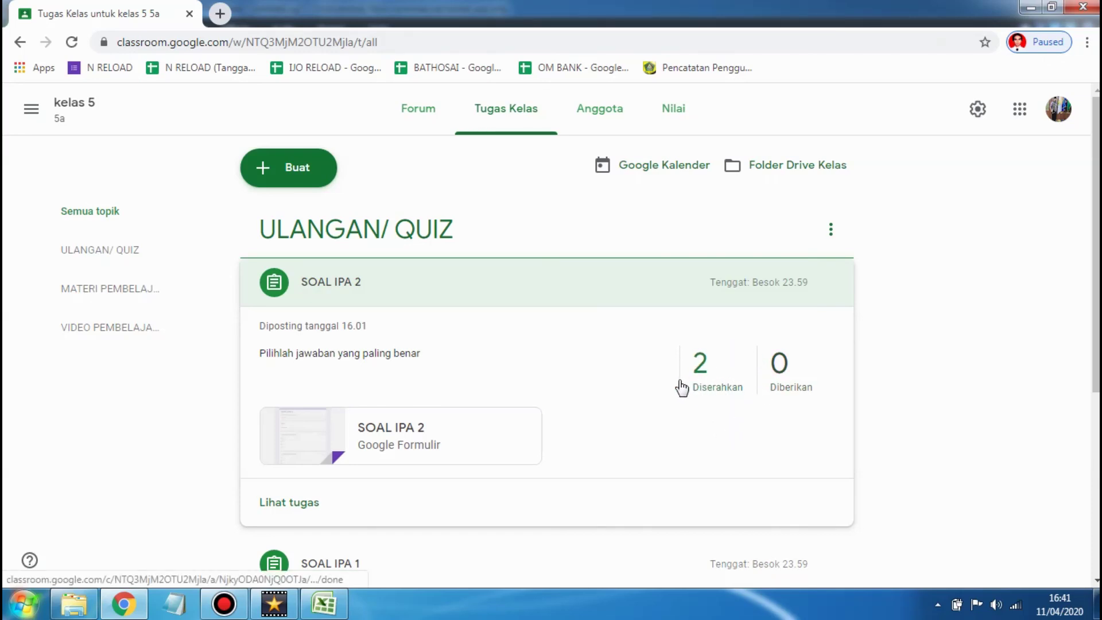
Open the handed-in SOAL IPA 2 work and bring its attached quiz form into edit view
click(719, 383)
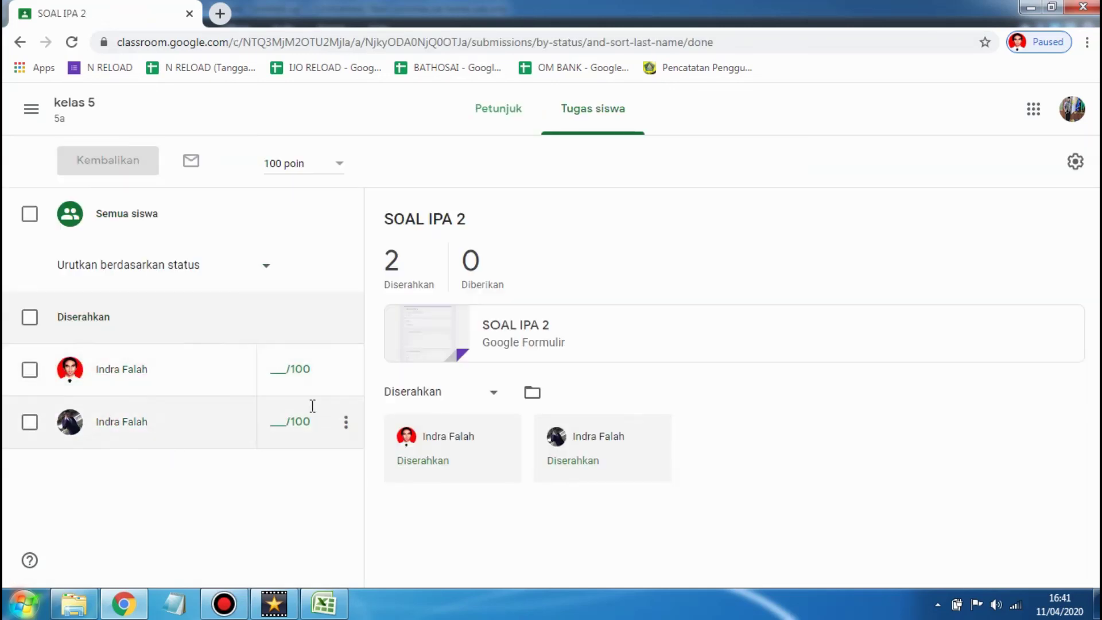
click(437, 342)
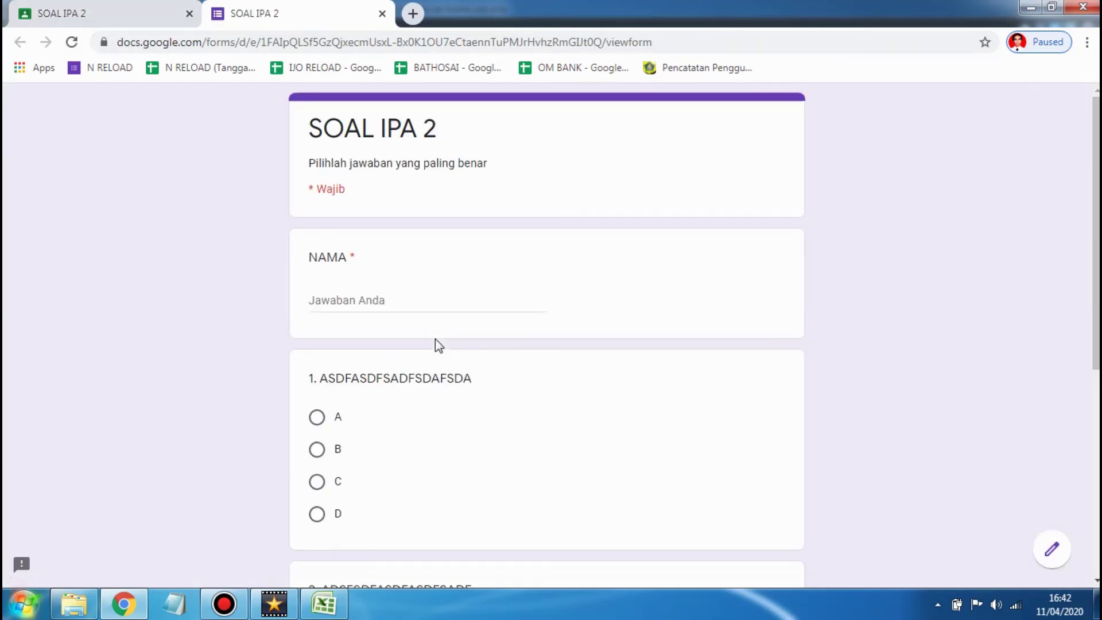
click(1054, 551)
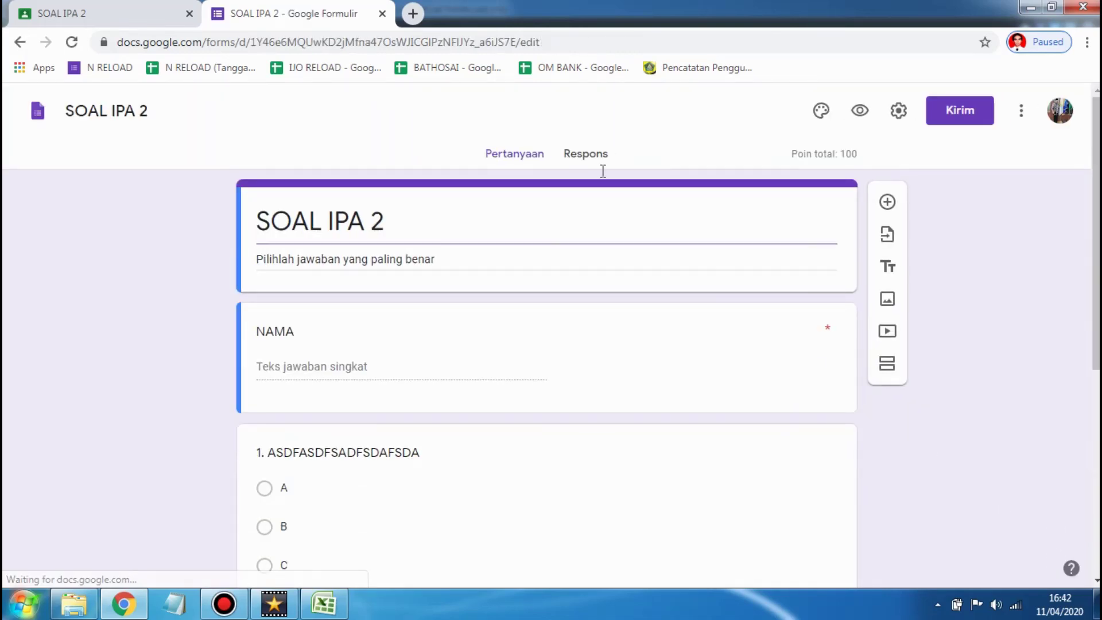
Review the two quiz submissions one at a time in the Individual responses view
click(582, 167)
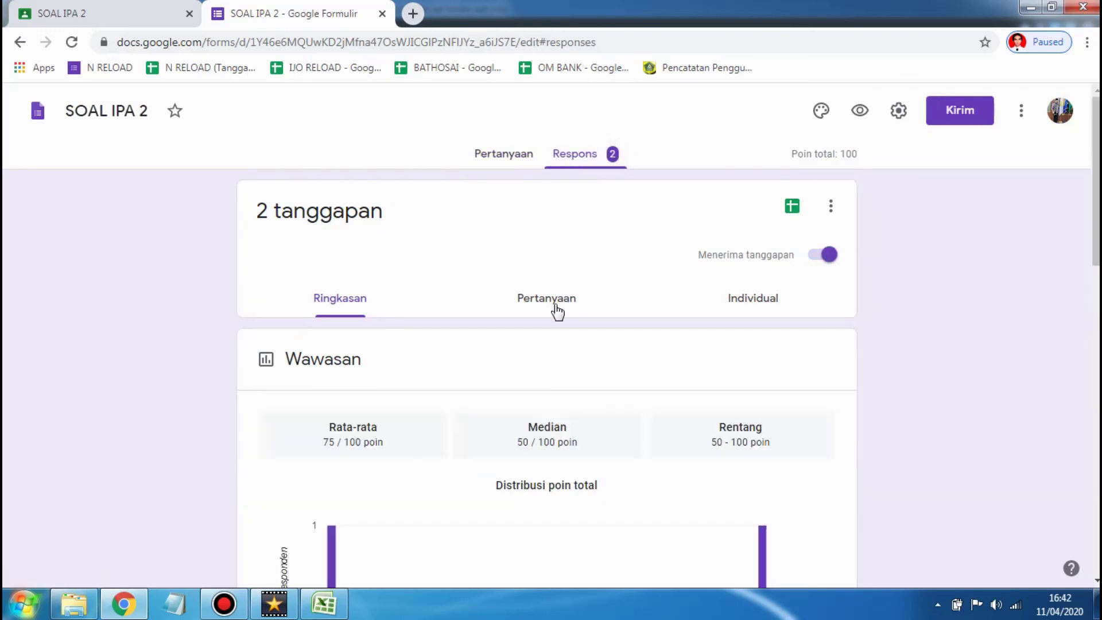
click(744, 301)
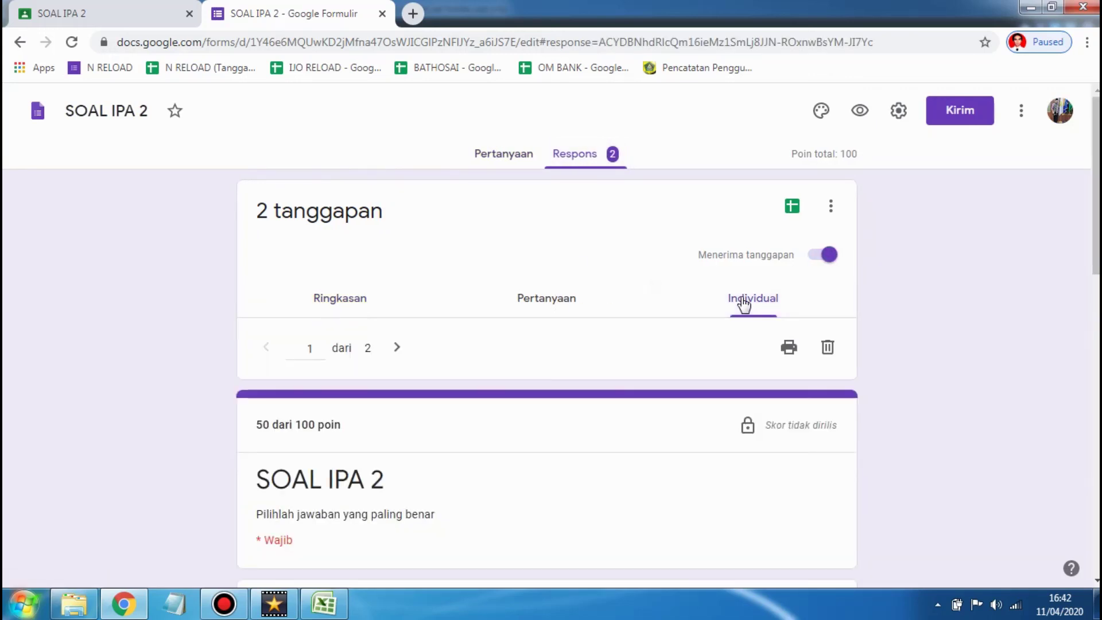
drag(1097, 255, 1021, 290)
click(397, 246)
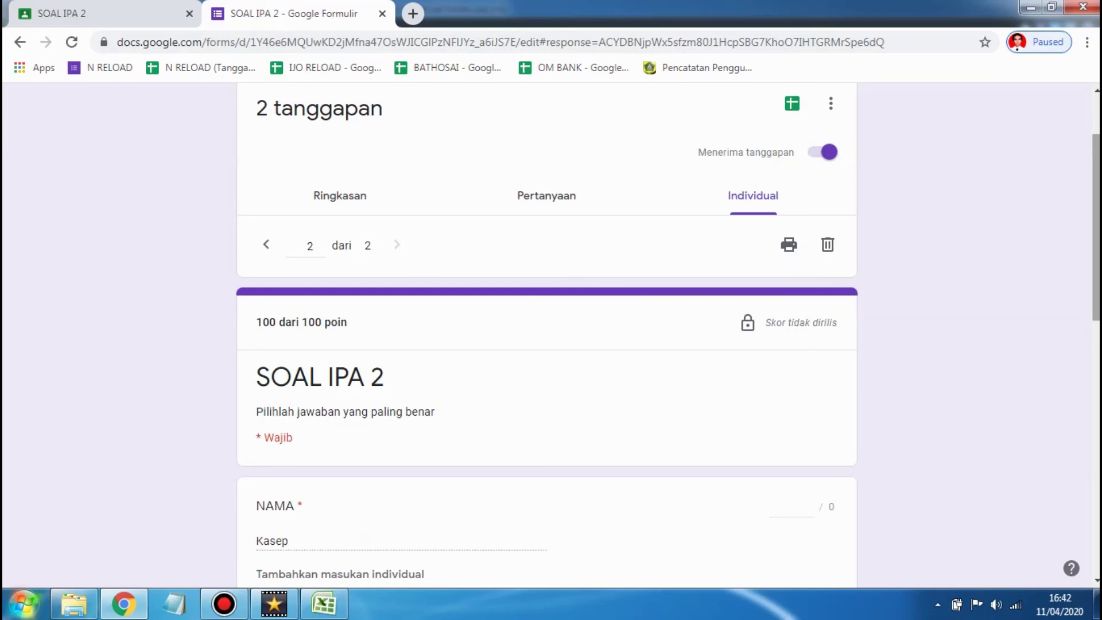
scroll(551, 333, down, 9)
drag(1099, 416, 1089, 207)
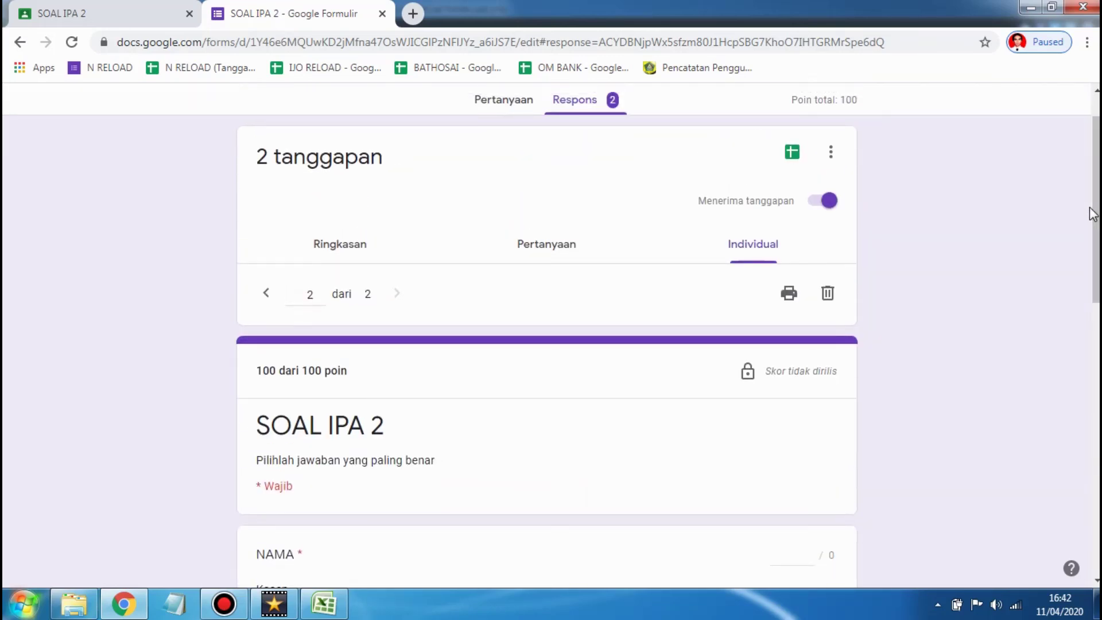
click(267, 295)
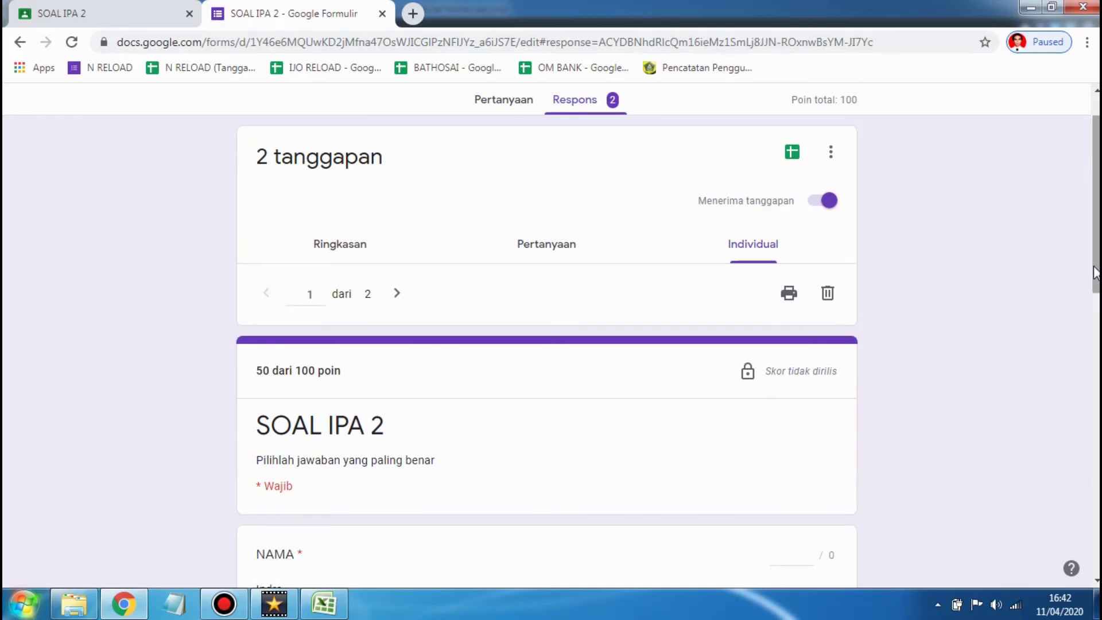
scroll(1094, 273, down, 1)
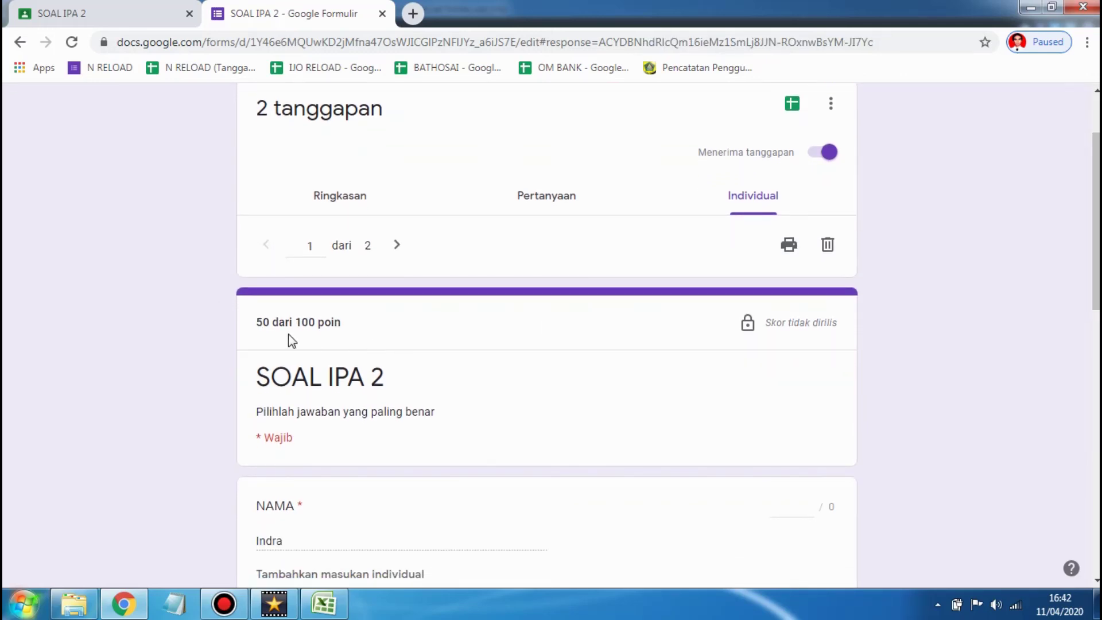
click(398, 252)
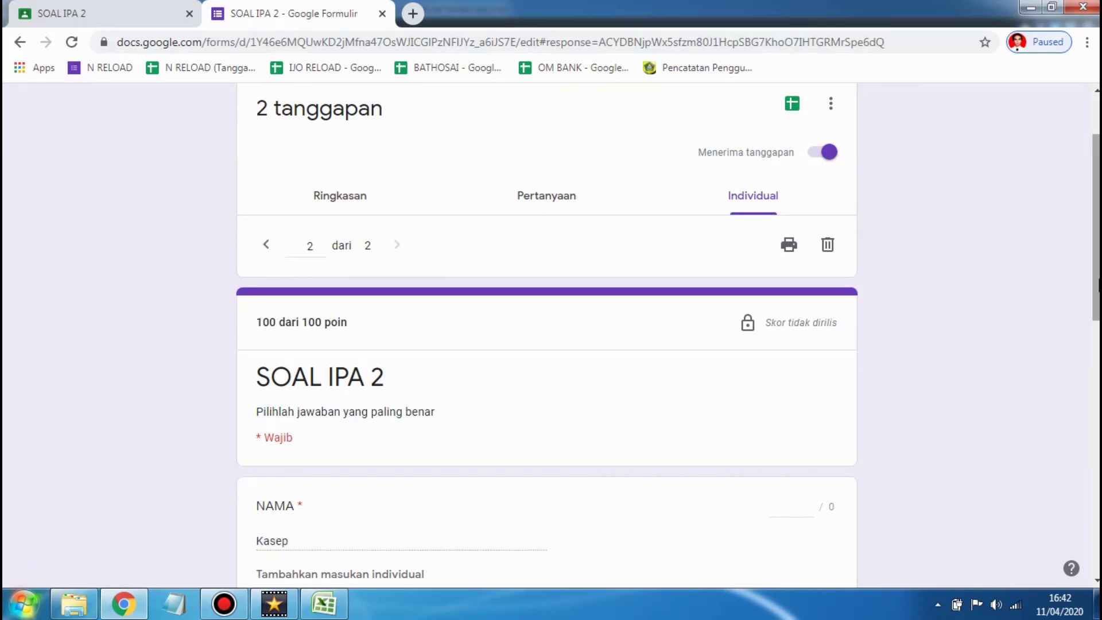
scroll(1094, 230, up, 2)
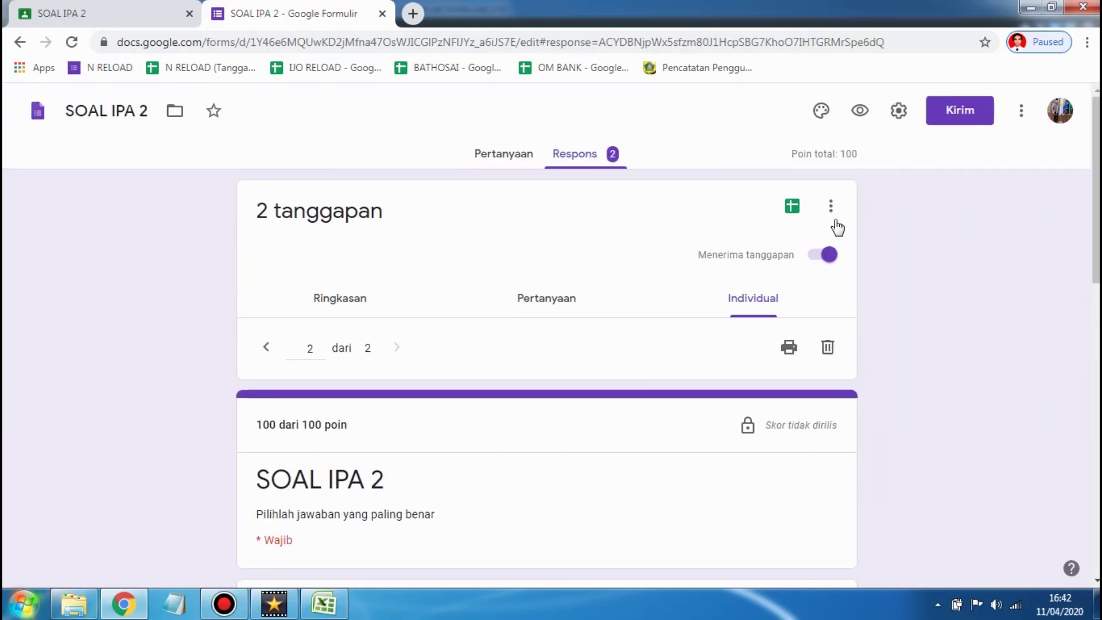
Link the quiz responses to a new spreadsheet named 'SOAL IPA 2'
click(793, 208)
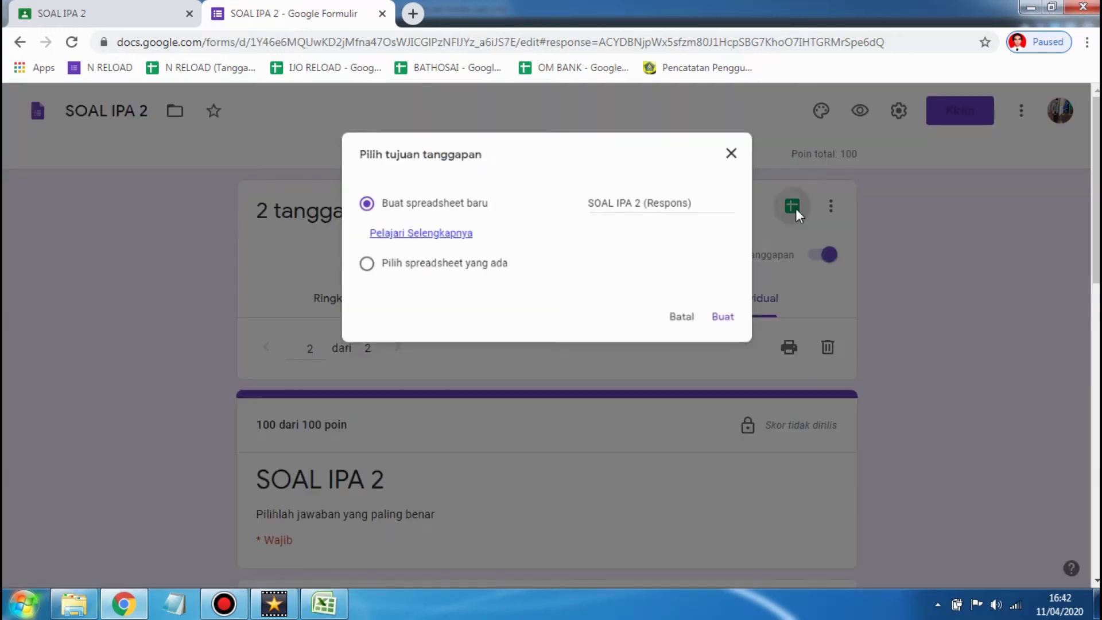
click(714, 199)
key(BackSpace)
key(BackSpace)
key(BackSpace)
key(BackSpace)
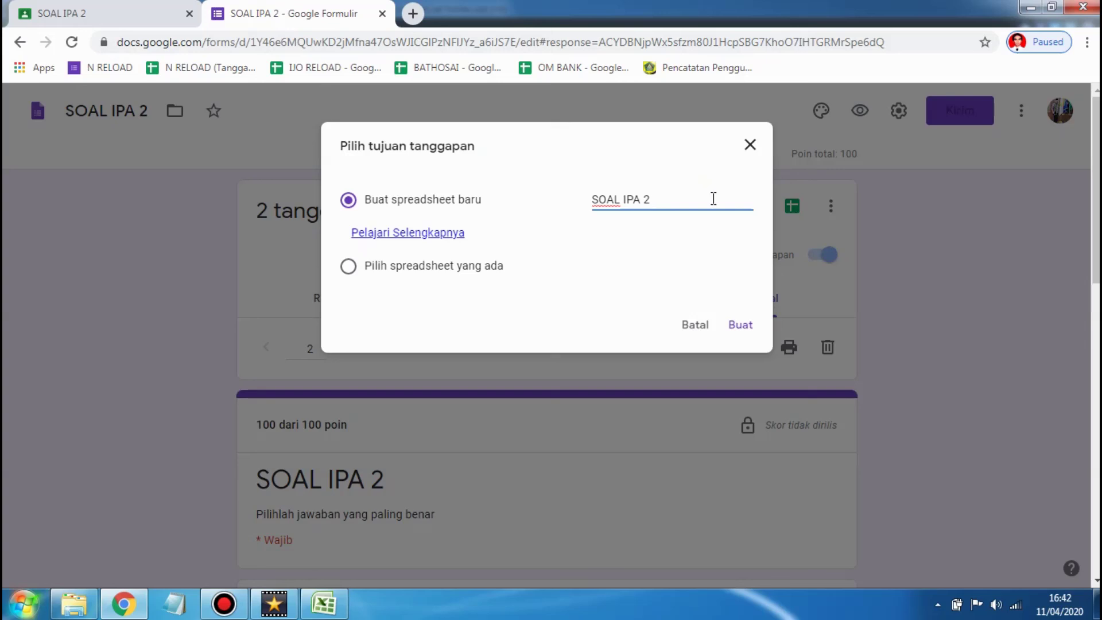
click(741, 326)
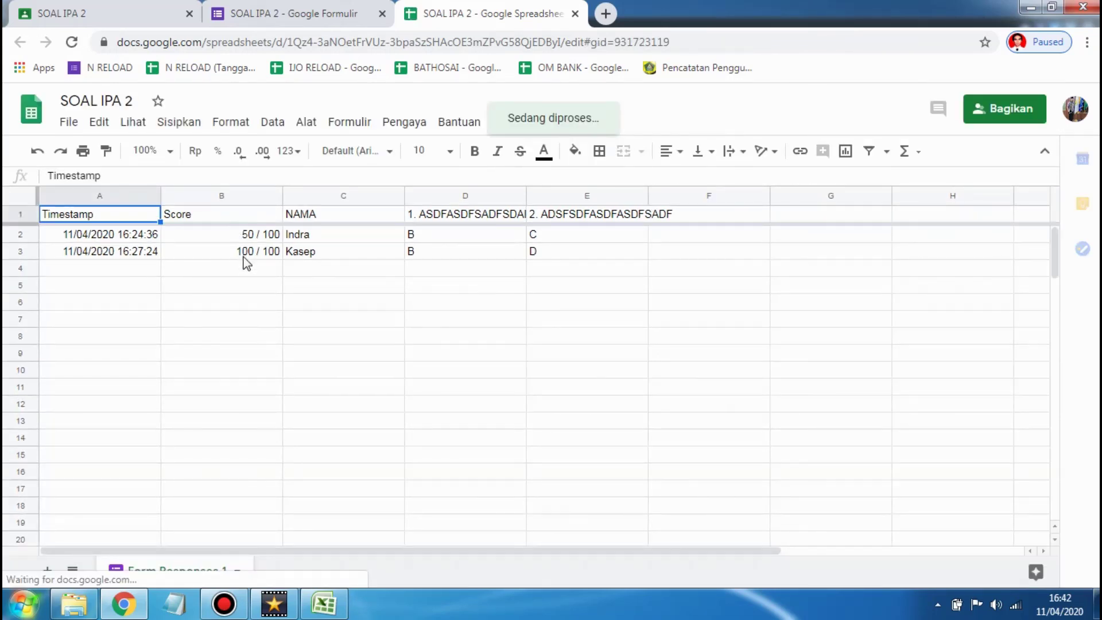
Give the two SOAL IPA 2 submissions grades of 50 and 100 and begin returning them to both students
click(142, 8)
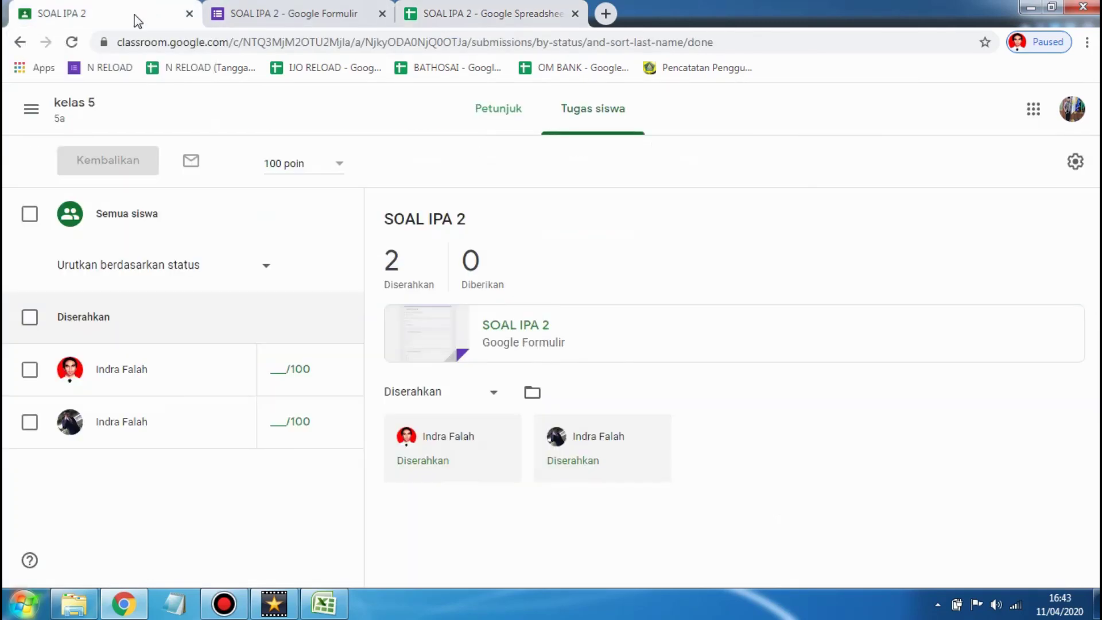
click(291, 373)
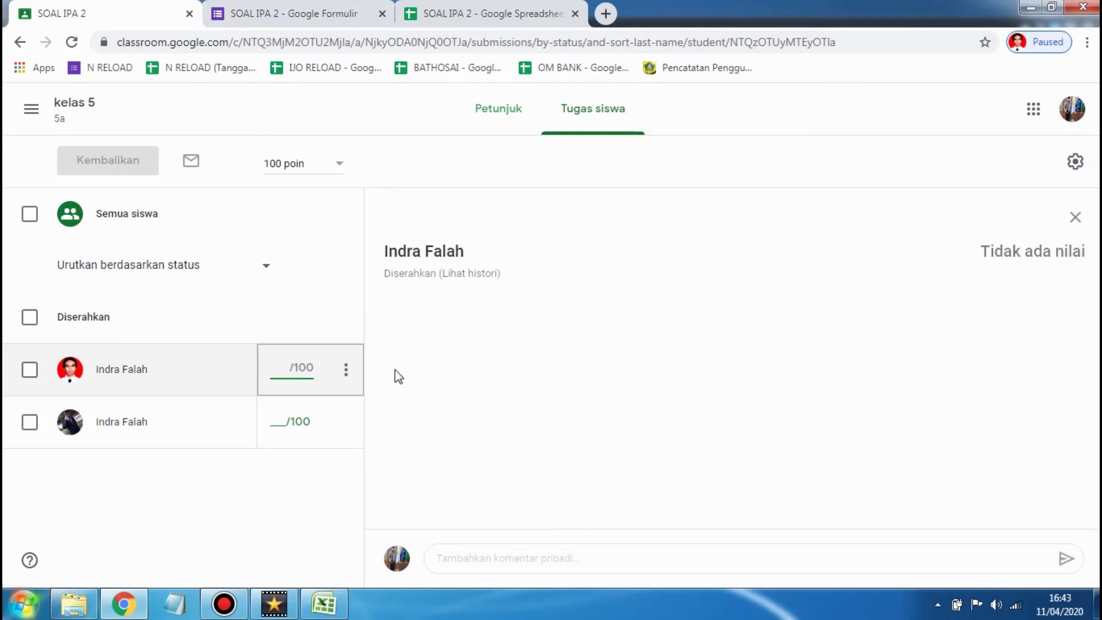
text(50)
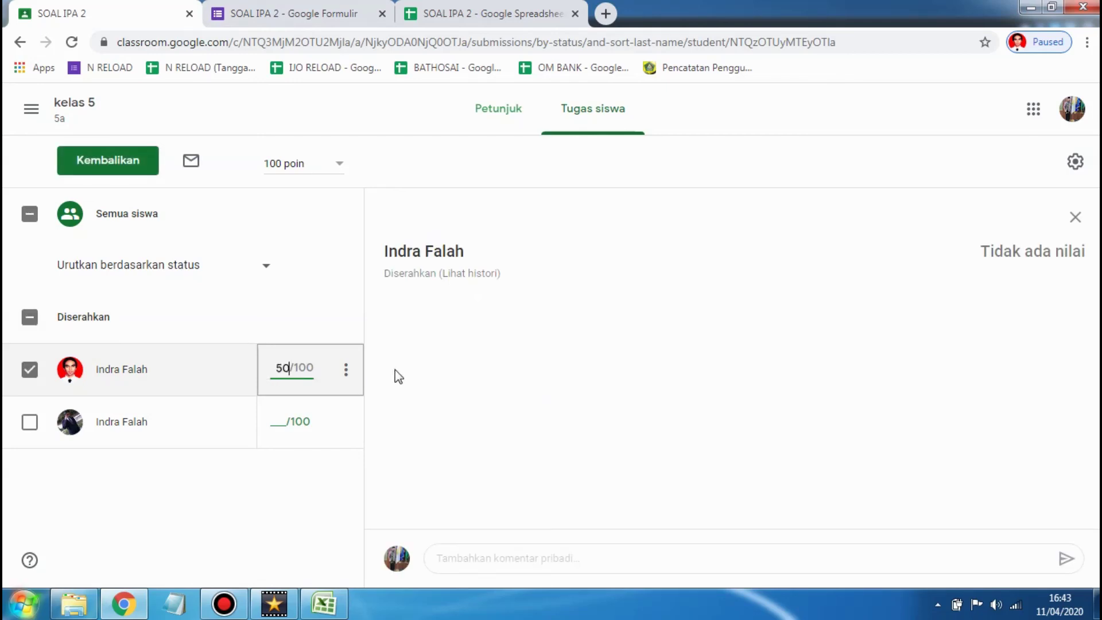
click(287, 430)
text(100)
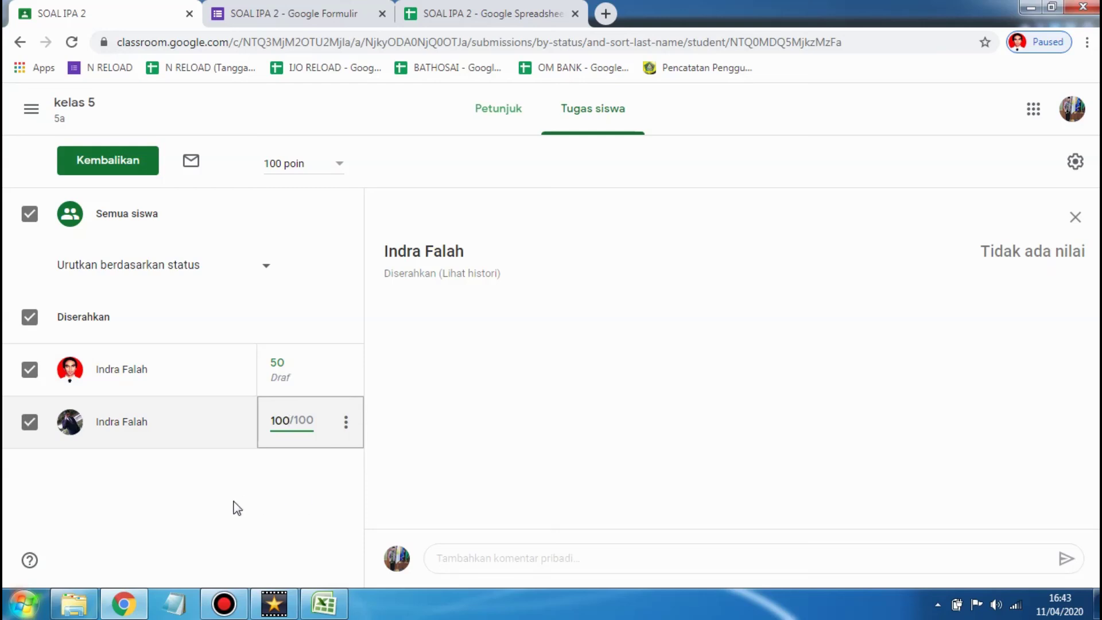
click(113, 165)
click(658, 407)
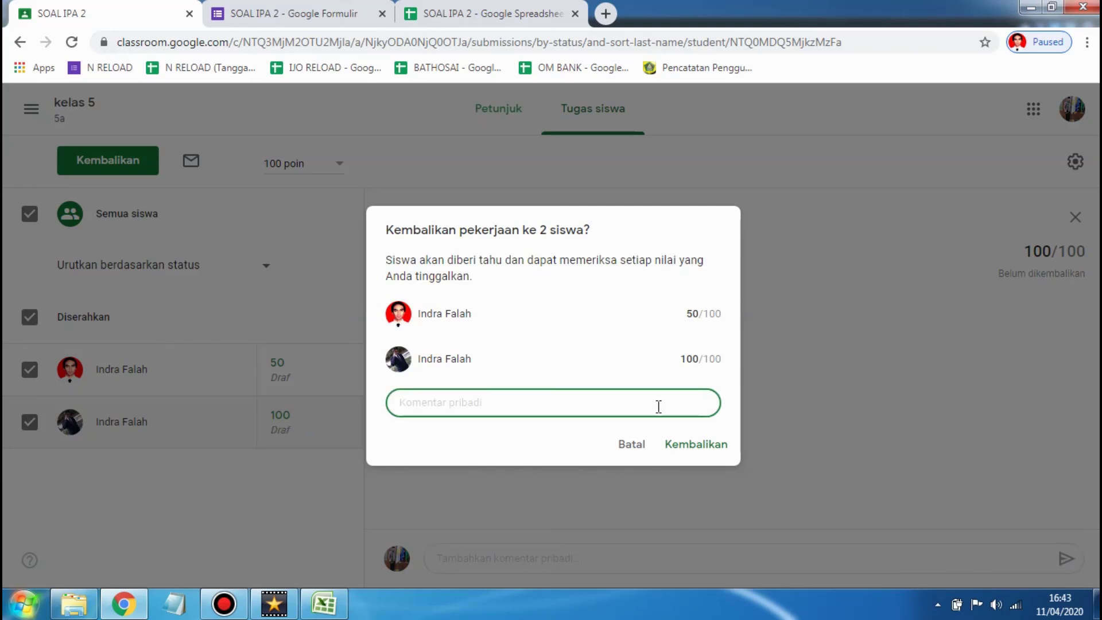
Return the graded work with the private comment 'TERMIKASIH TELAH MENGERJAKAN LEBIH GIAT LAGI BELAJAR NYA YA....'
text(TERMI)
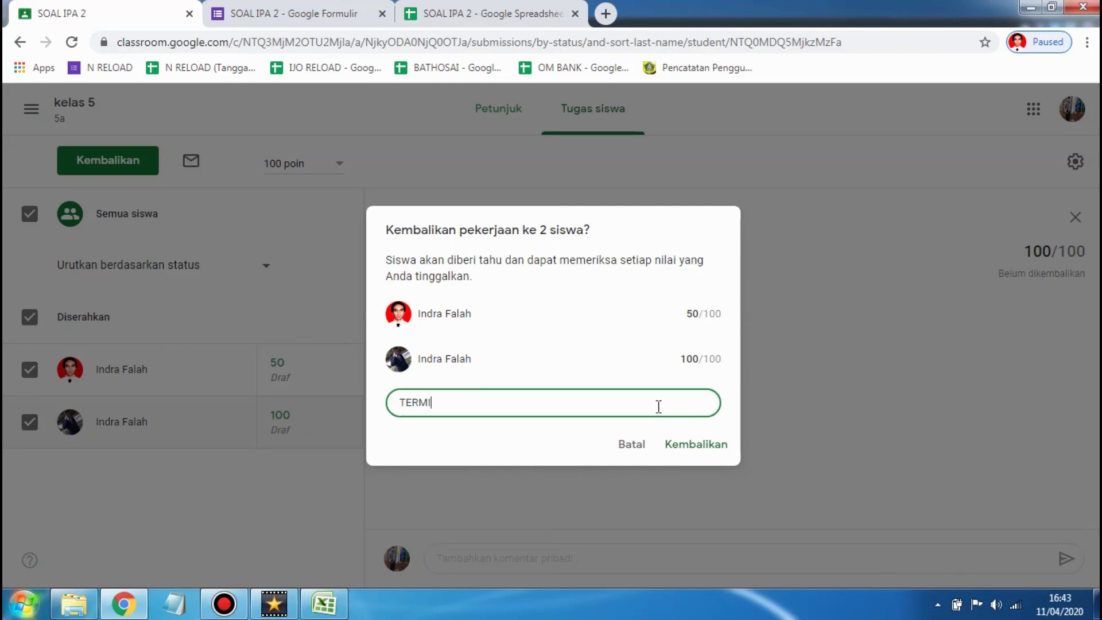
text(KASIH)
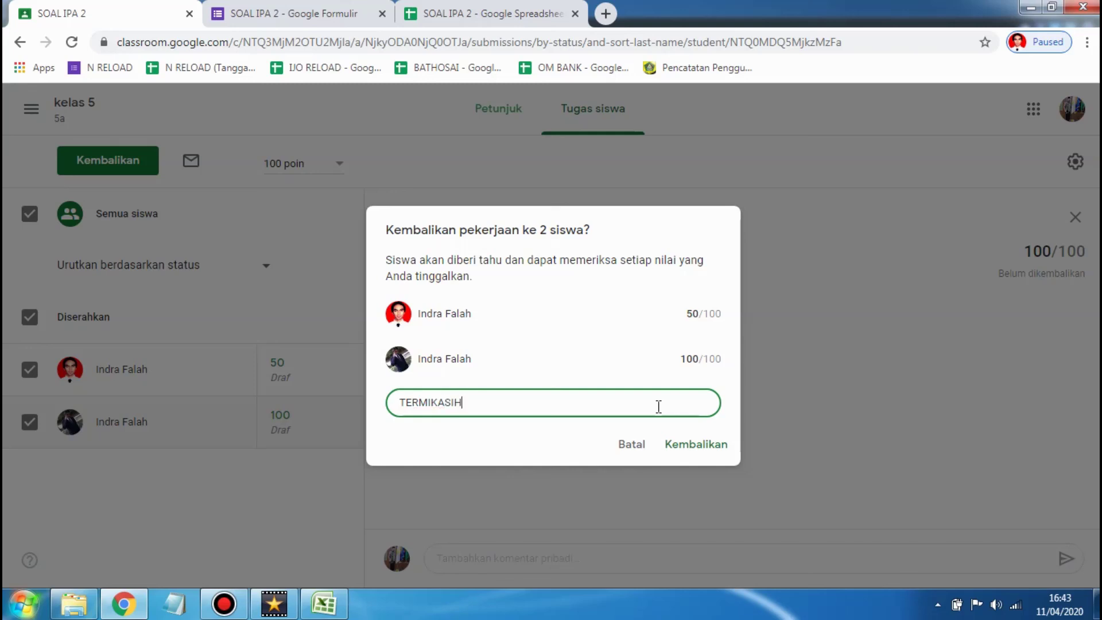
text( TELAH MENGERJAKAN)
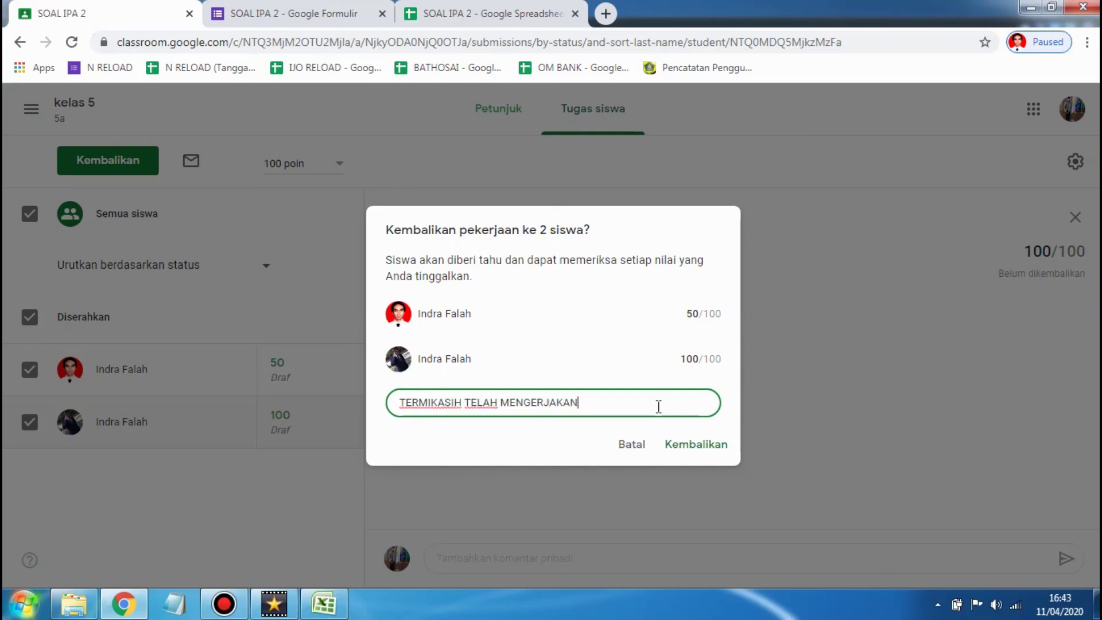
text( LEBIH GIAT )
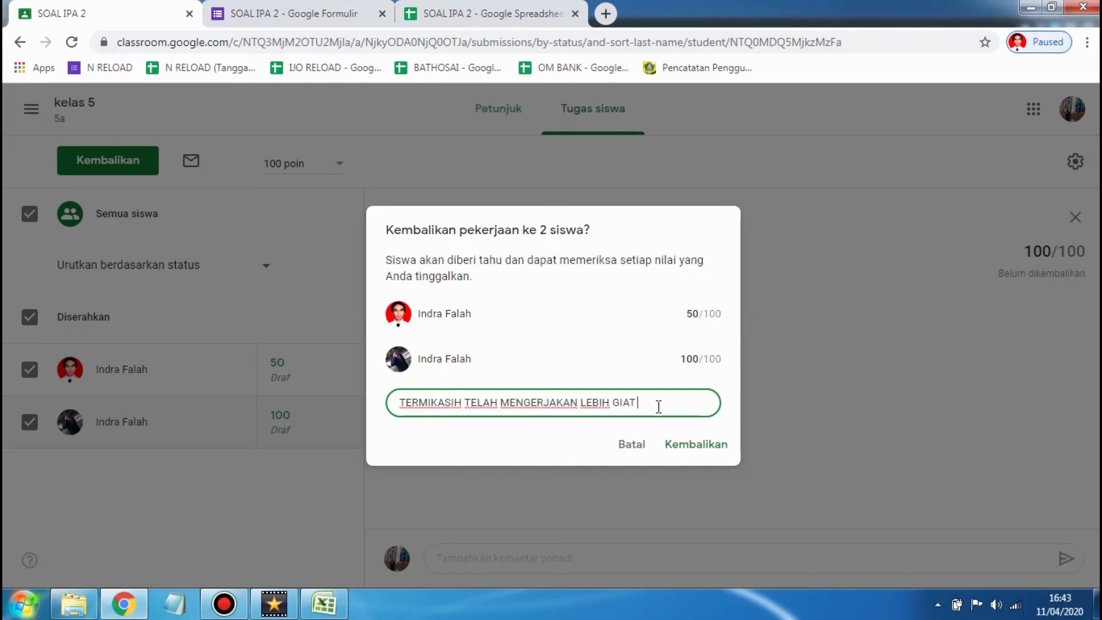
text(LAGI BELAJAR NYA YA)
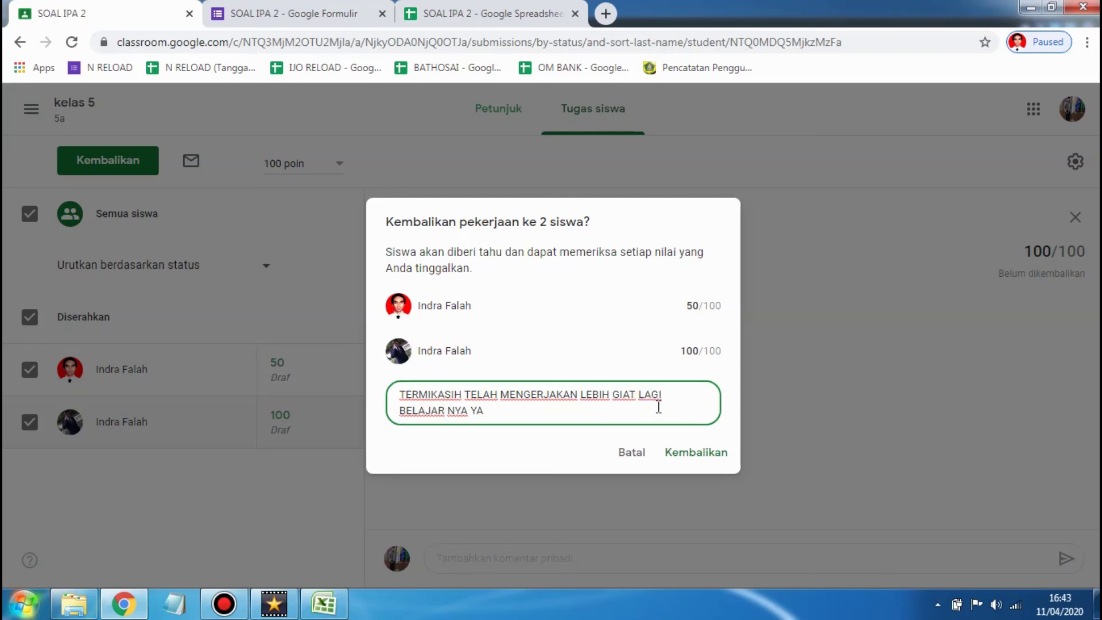
text(....)
click(699, 464)
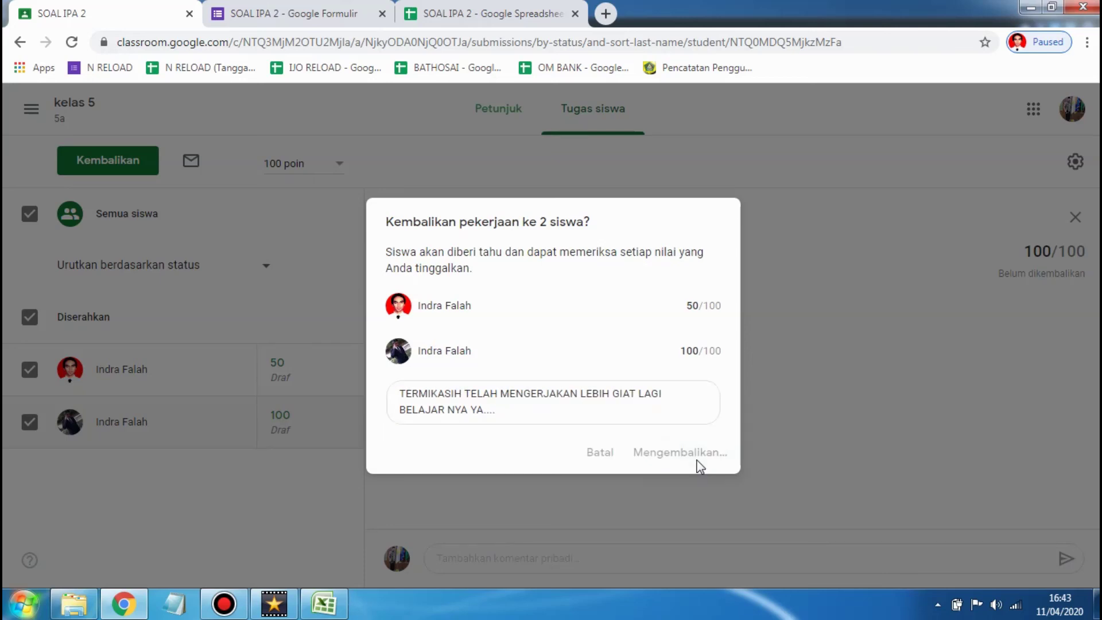